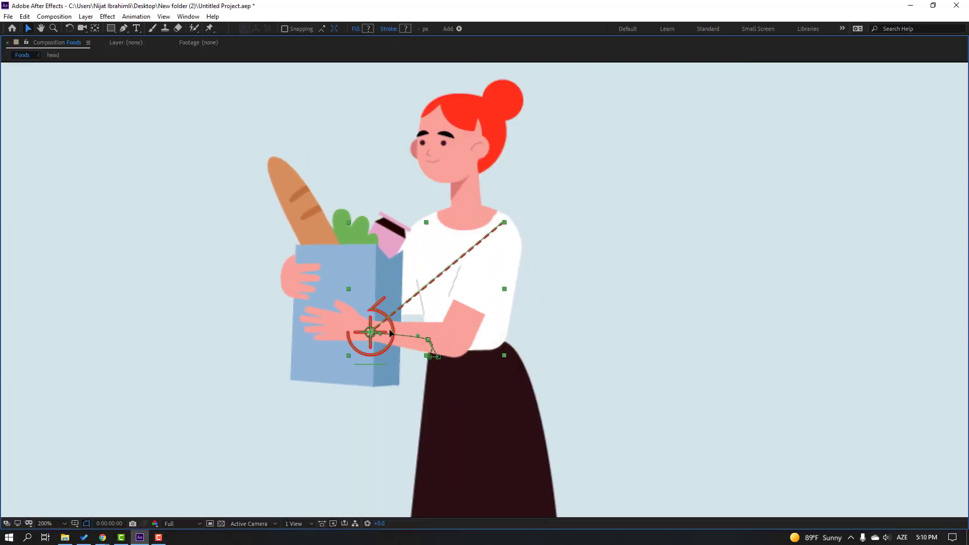
key("w")
left_click_drag(454, 355, 488, 317)
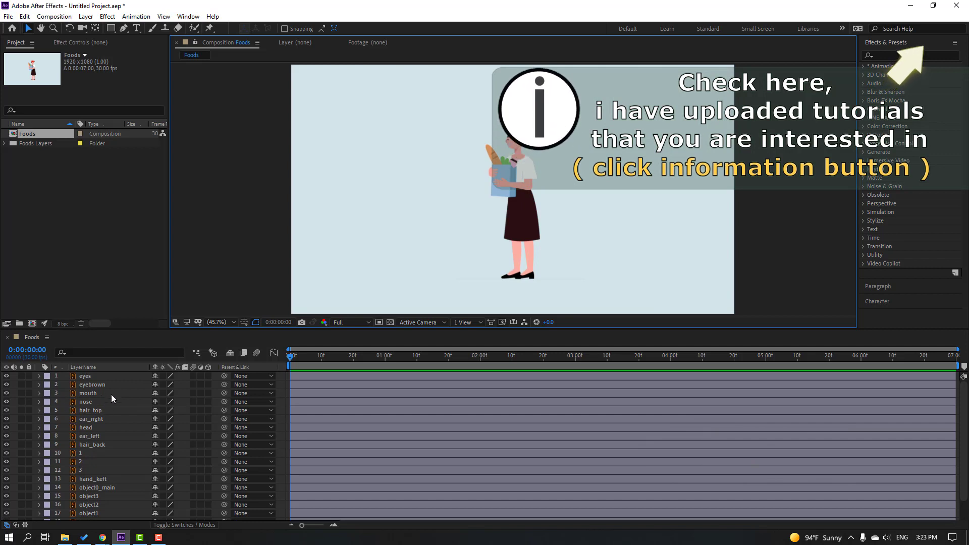
- Pre-compose the eight face and head layers from eyes through ear_left into a new composition named head
left_click(86, 378)
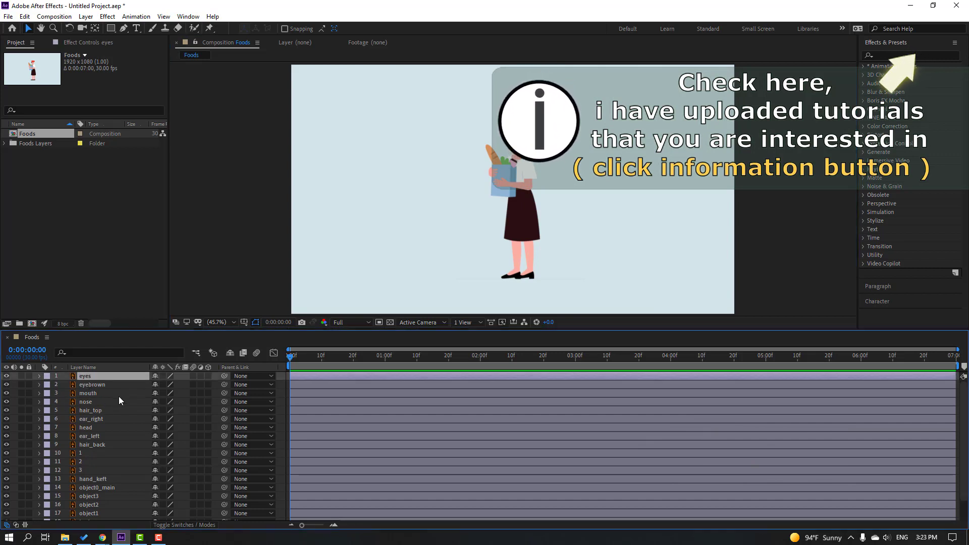
left_click(94, 385, "shift")
left_click(95, 393, "shift")
left_click(93, 402, "shift")
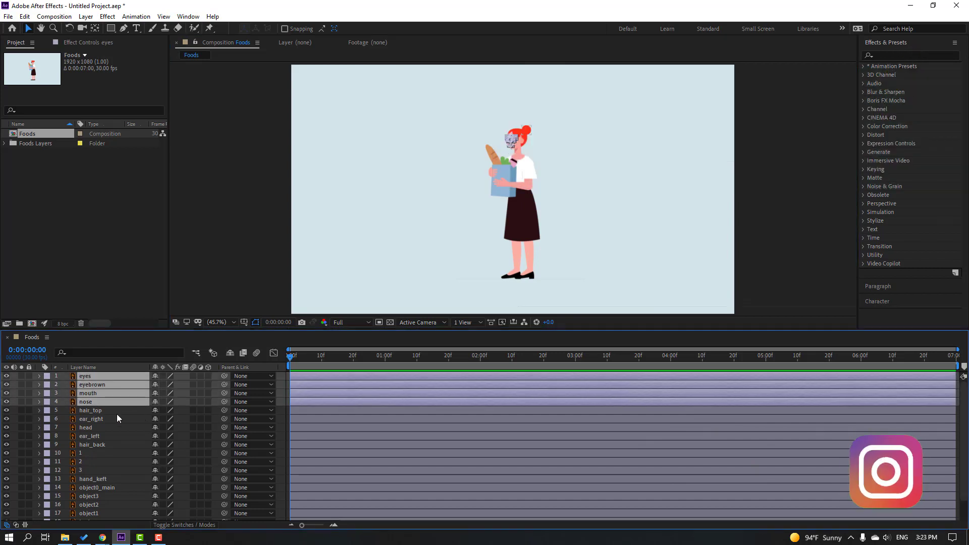
left_click(99, 411, "shift")
left_click(99, 420, "shift")
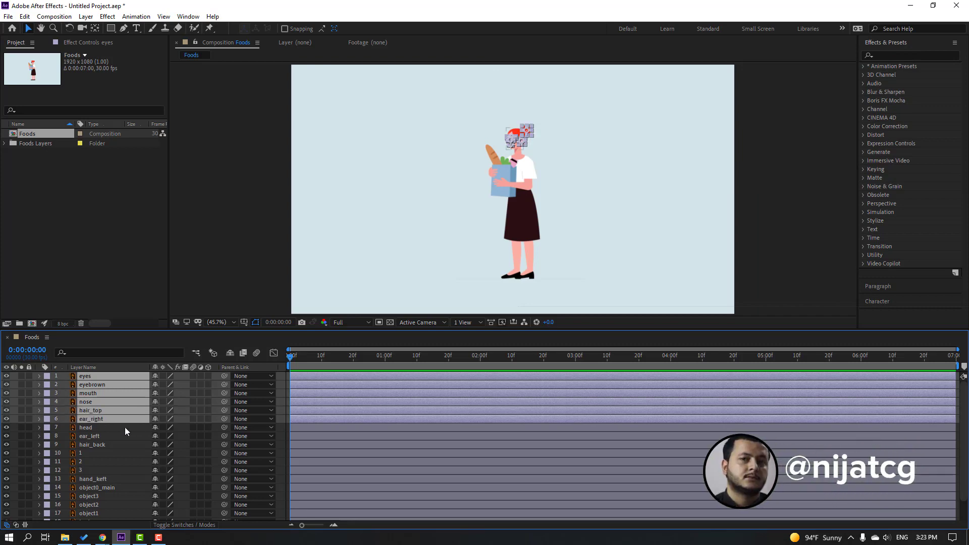
left_click(85, 428, "shift")
left_click(98, 436, "shift")
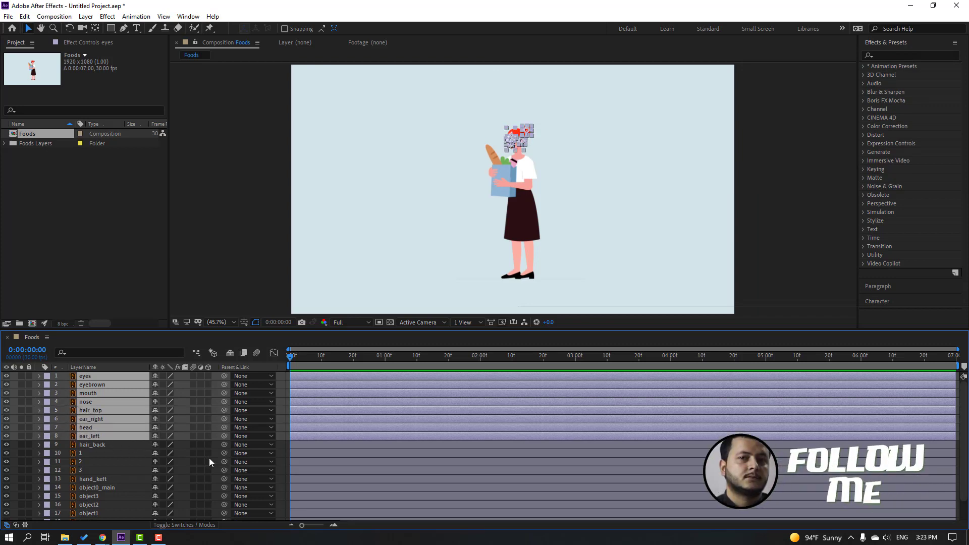
left_click(6, 376)
left_click(6, 376)
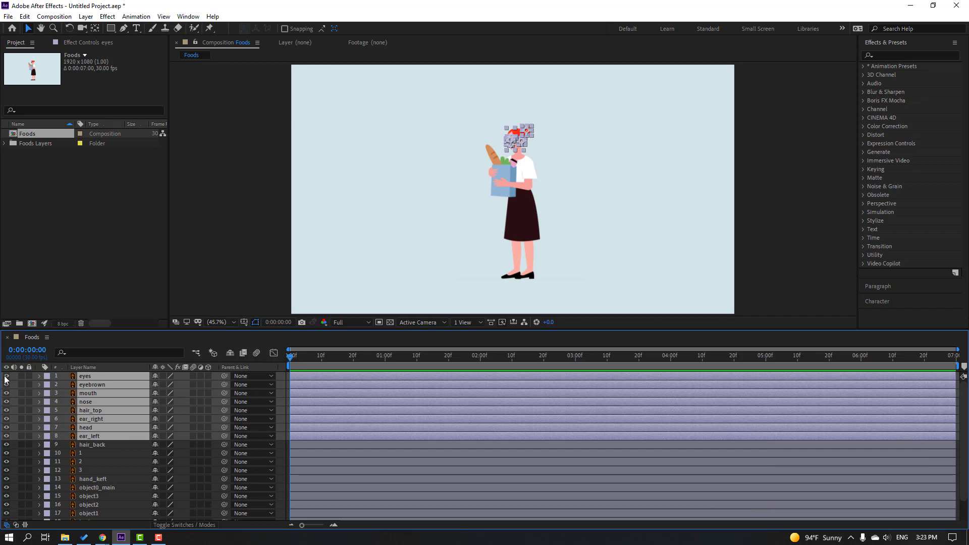
right_click(93, 398)
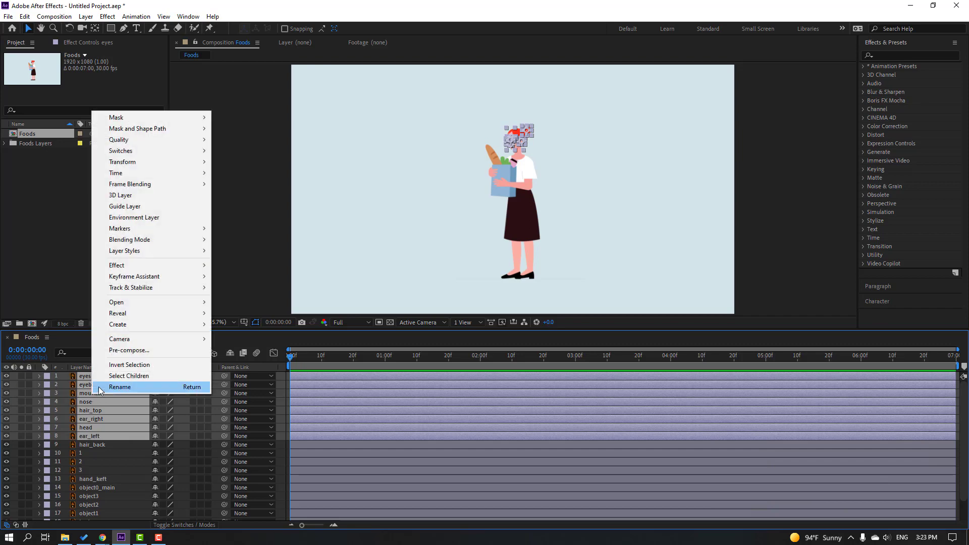
left_click(122, 353)
type("head")
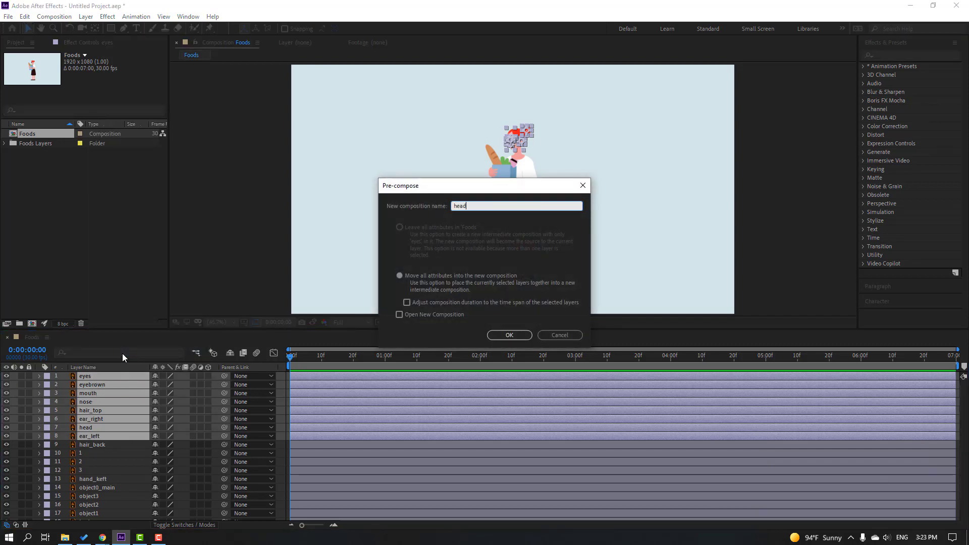
key("Return")
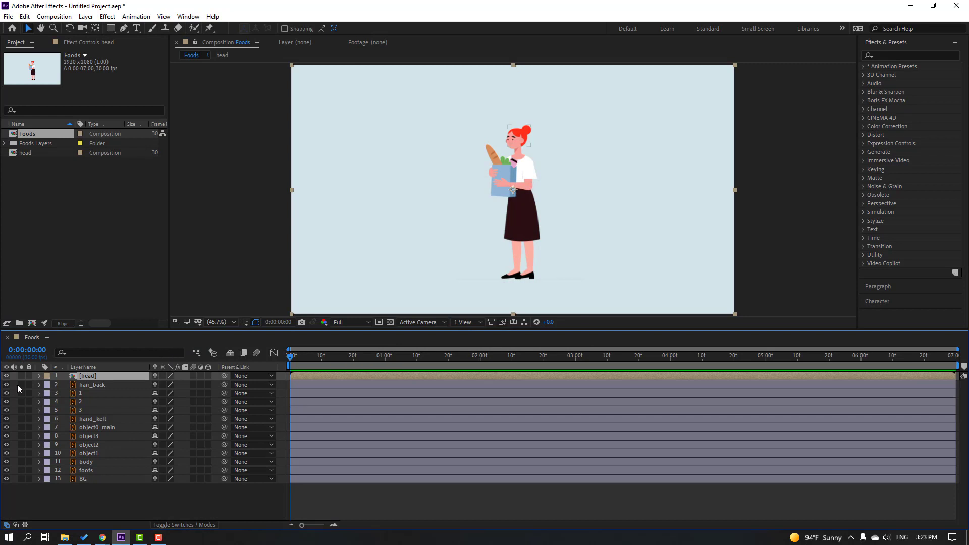
- Solo the head layer and move its anchor point to the base of the head, under the chin
left_click(22, 376)
scroll(529, 160, "up", 3)
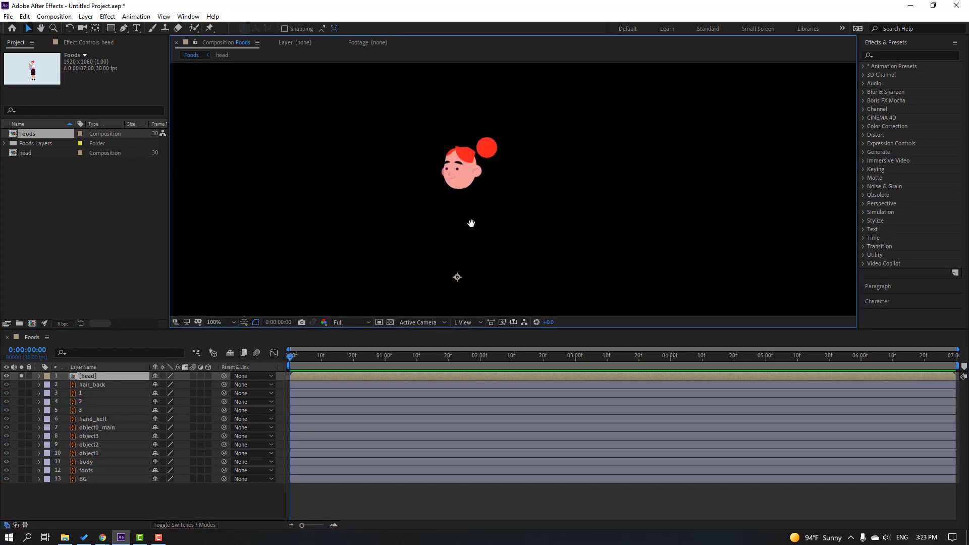
left_click_drag(471, 223, 481, 191)
left_click(95, 31)
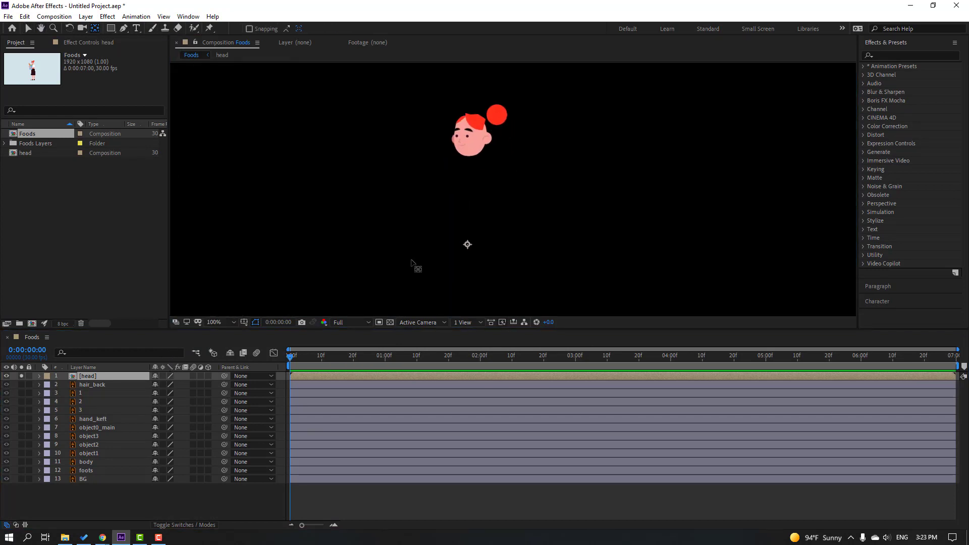
left_click_drag(467, 245, 472, 155)
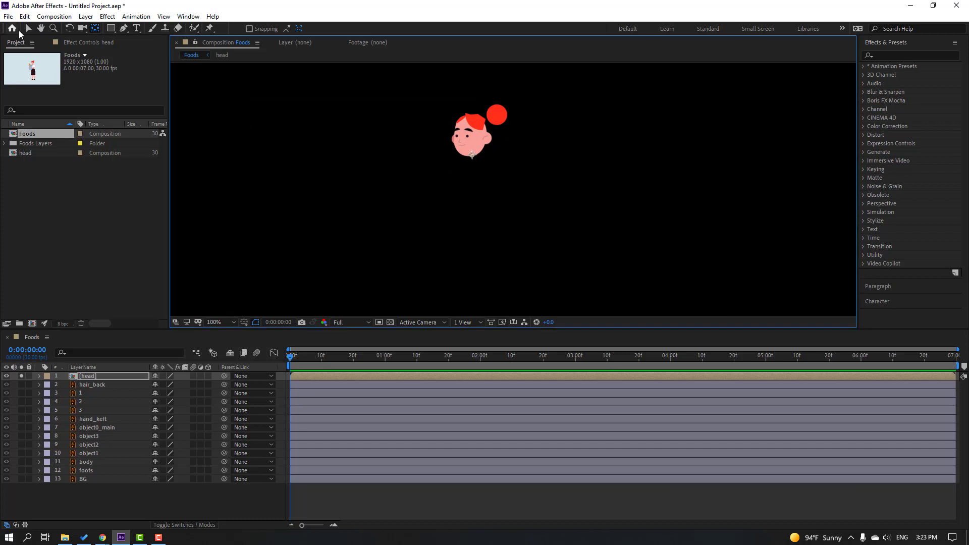
key("v")
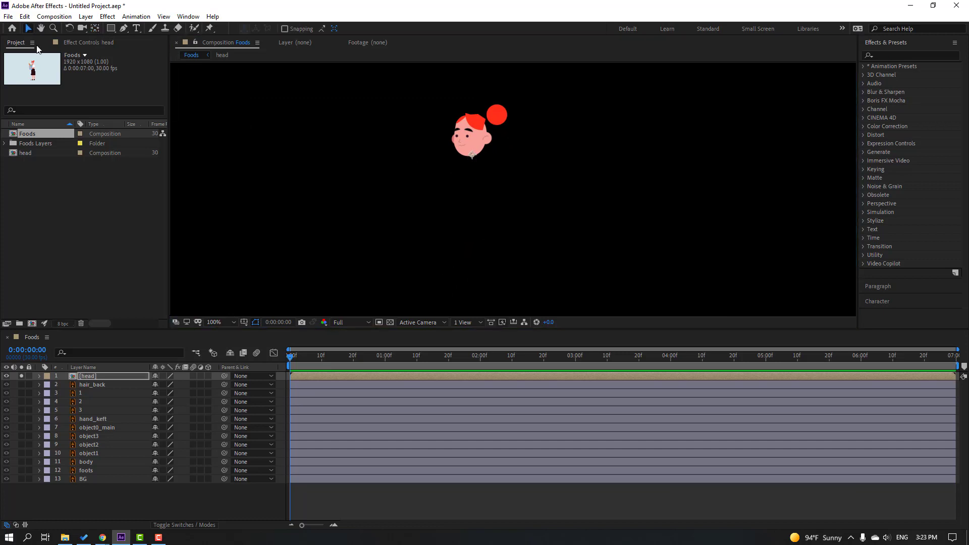
- Parent the hair_back layer to head and the head layer to body, with all layers shown again
left_click(95, 387)
left_click(21, 385)
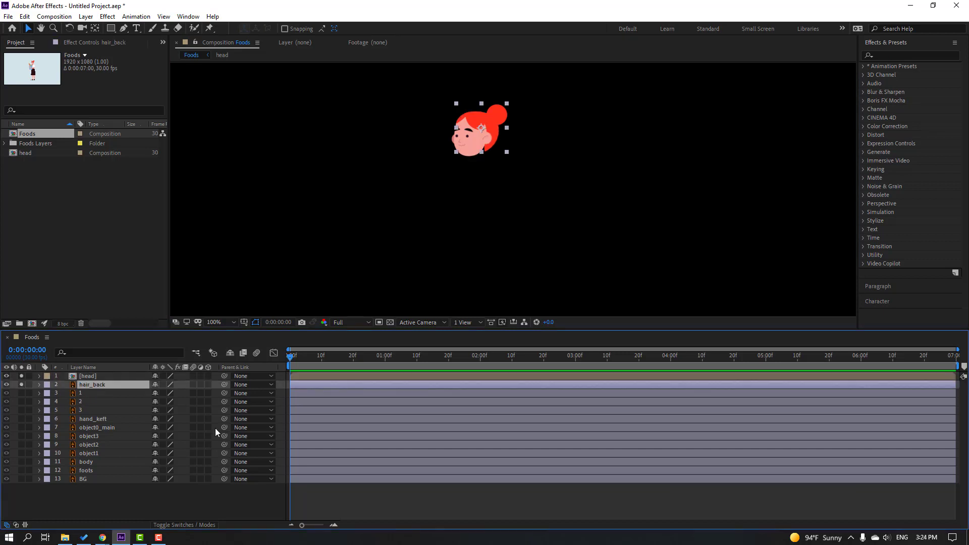
left_click_drag(224, 386, 90, 376)
left_click(21, 385)
left_click(21, 376)
left_click(119, 495)
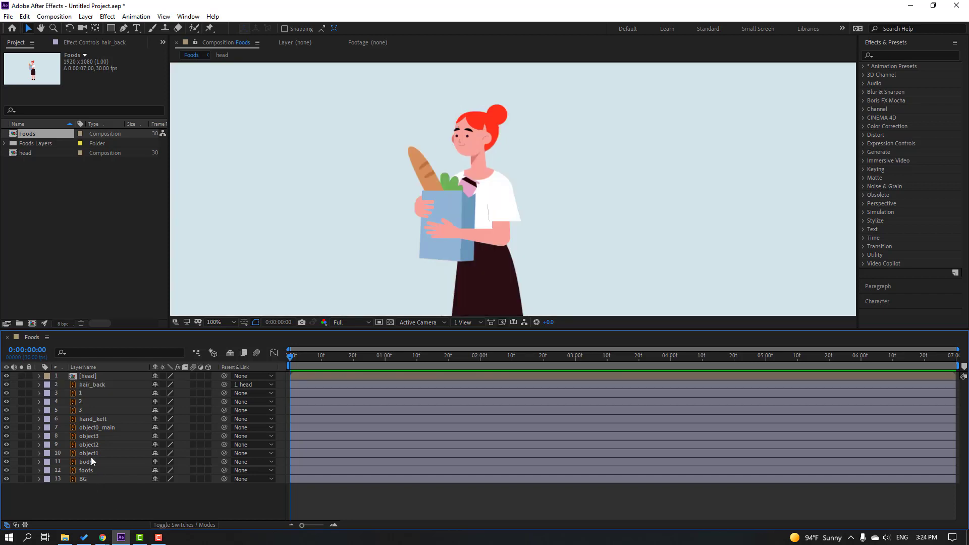
left_click(83, 378)
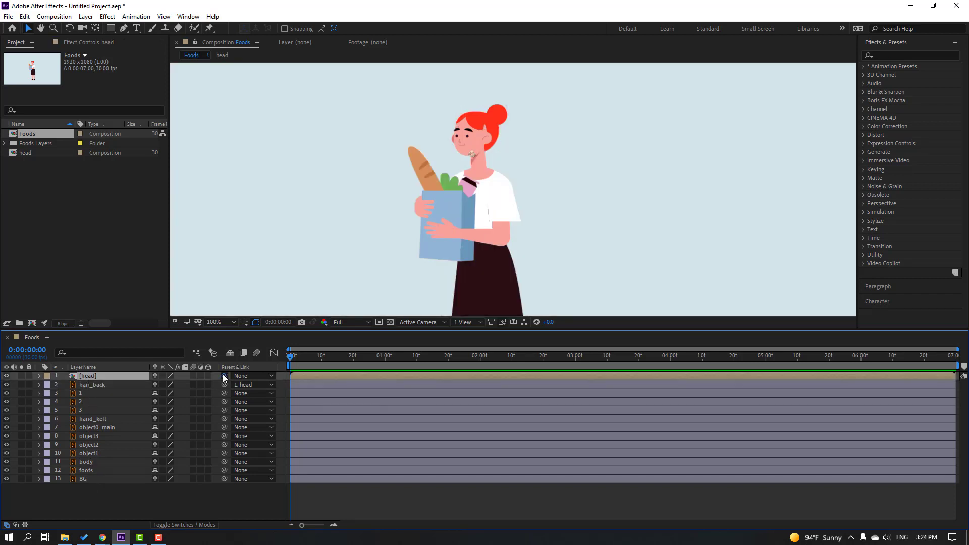
left_click_drag(175, 390, 97, 460)
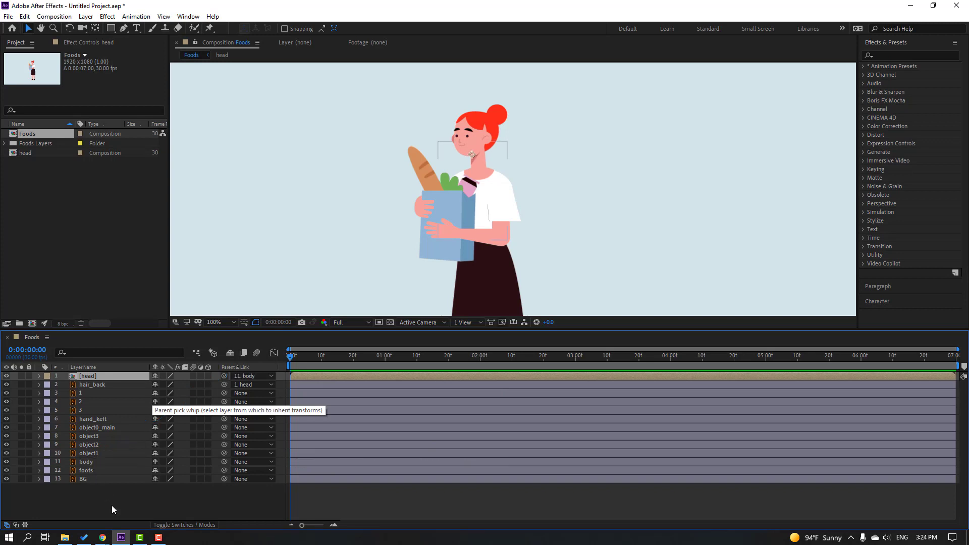
- Move the body layer's anchor point to the waist, at the bottom centre of the shirt
left_click(86, 462)
left_click(21, 462)
left_click_drag(502, 246, 494, 206)
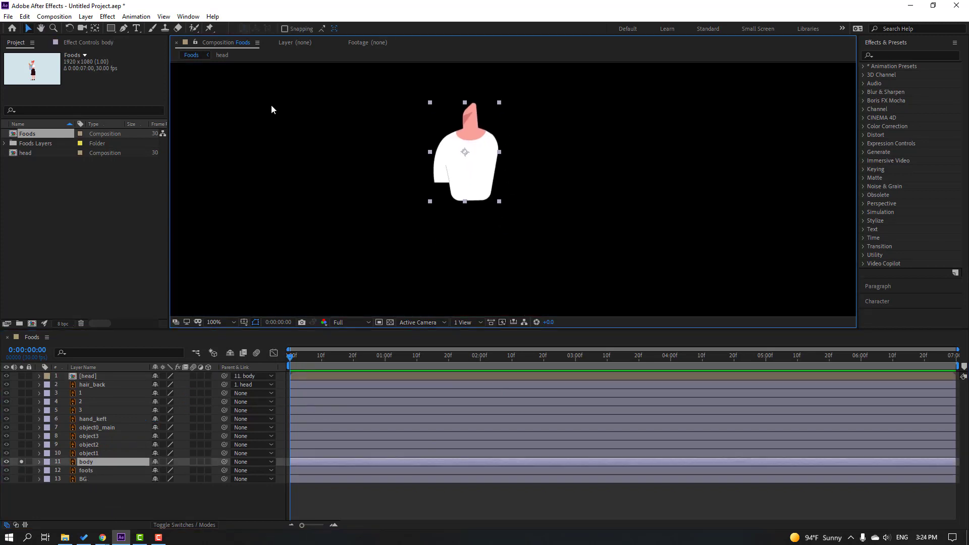
left_click(94, 28)
left_click_drag(464, 152, 474, 210)
left_click(28, 29)
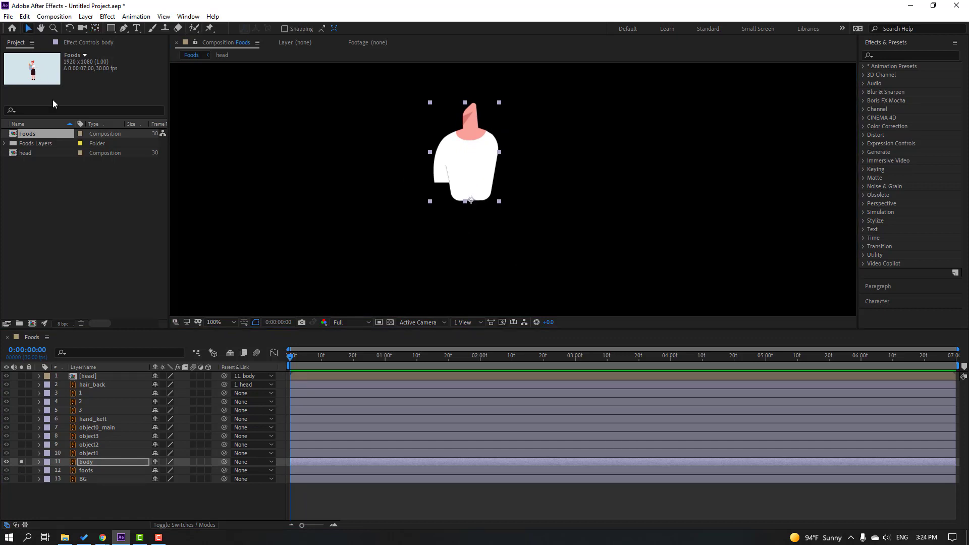
left_click(22, 462)
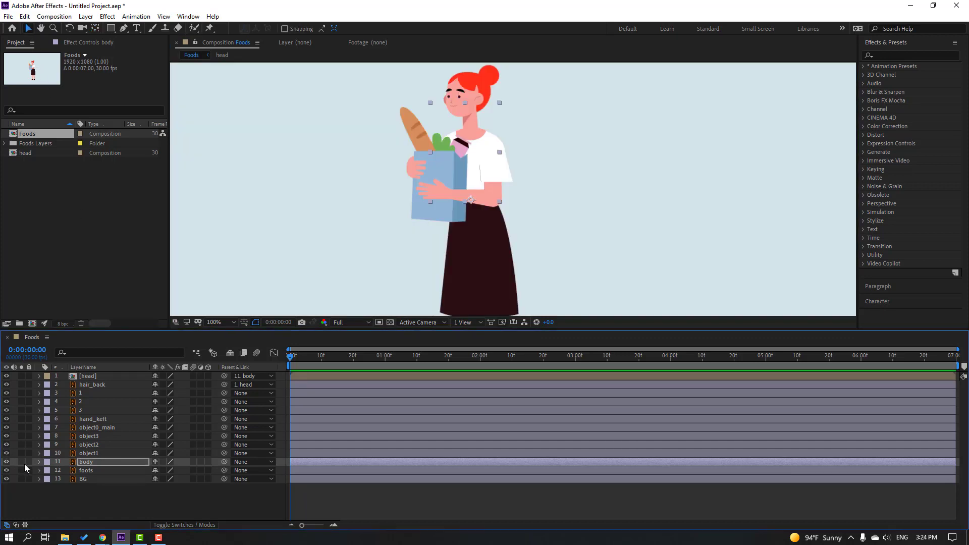
- Isolate the hand layer 1 and move its anchor point to the wrist
left_click(81, 394)
left_click(21, 393)
key("period")
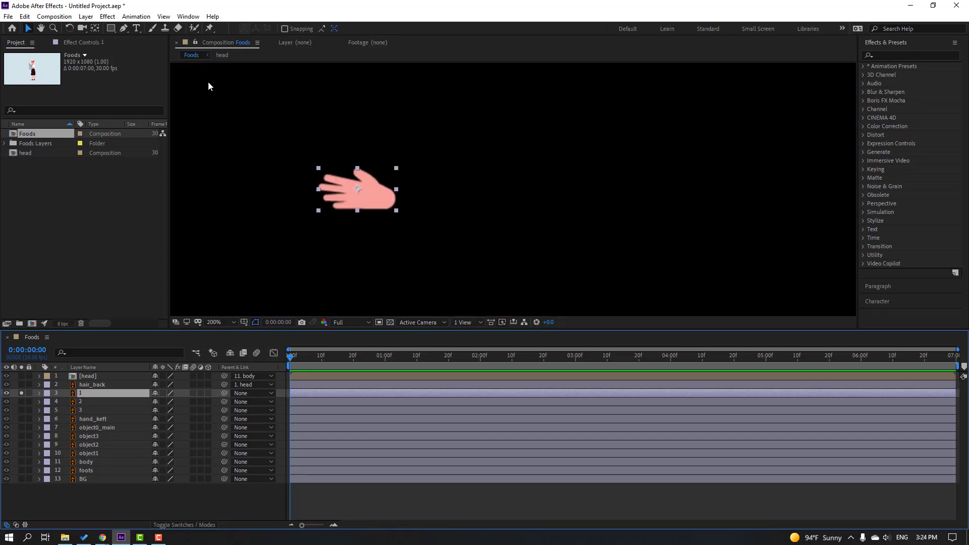
left_click(97, 29)
left_click_drag(357, 188, 392, 198)
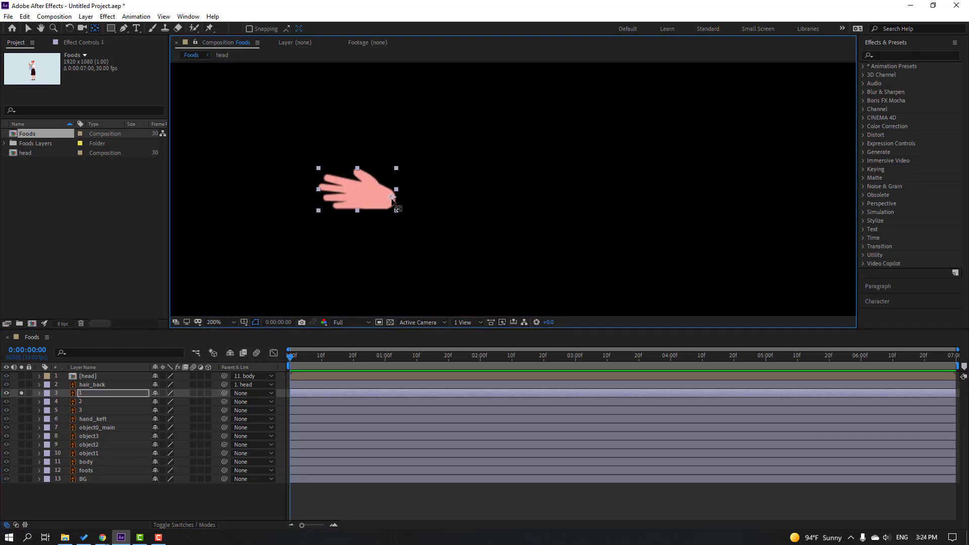
left_click(26, 29)
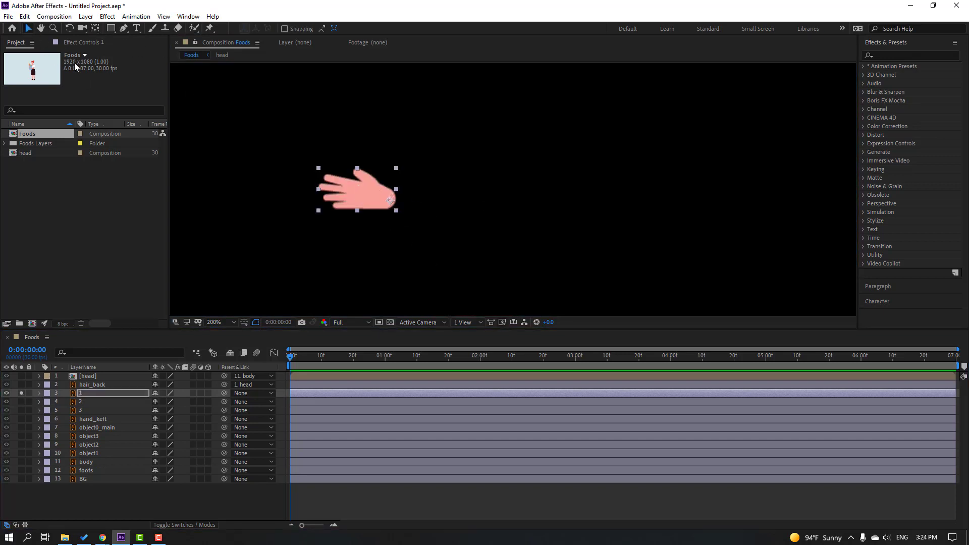
left_click(21, 393)
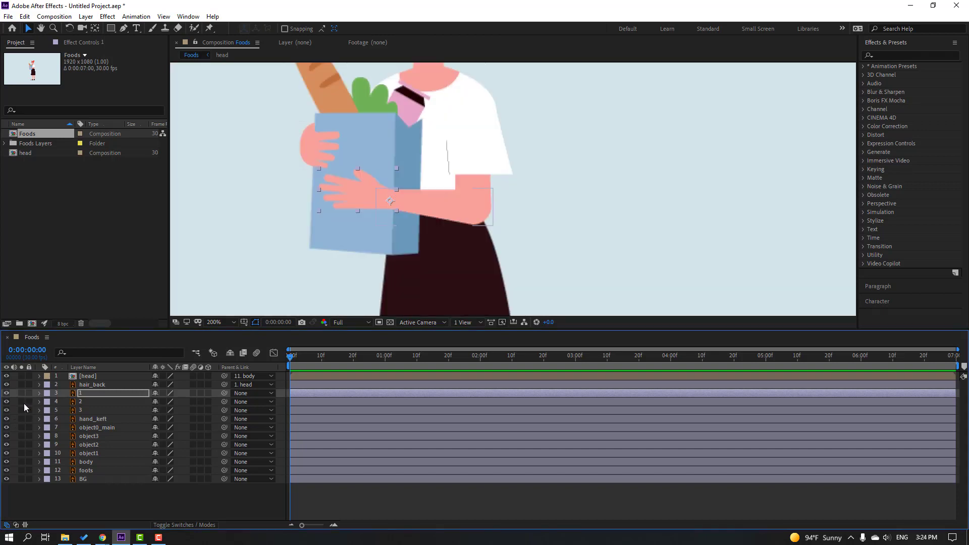
- Isolate the forearm layer 2 and move its anchor point to the elbow
left_click(64, 402)
left_click(22, 402)
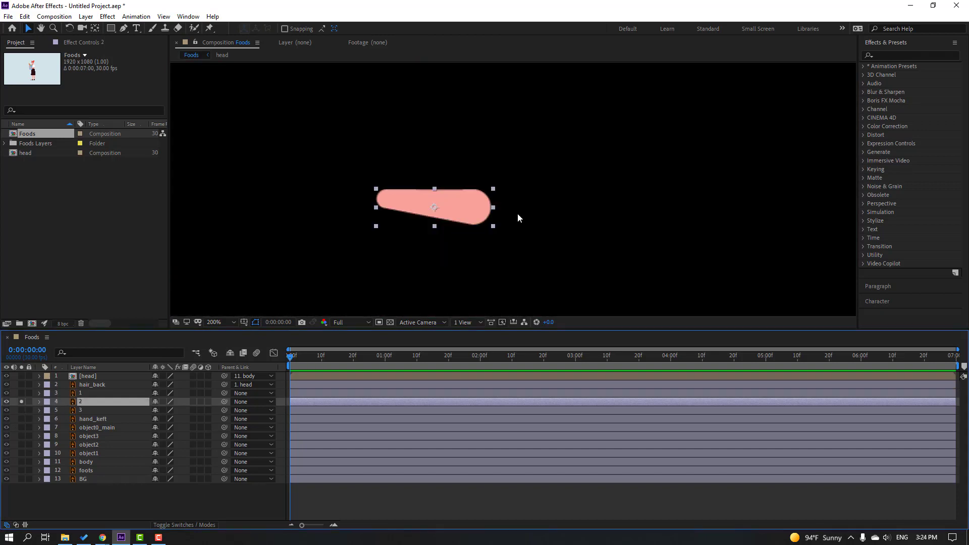
left_click(98, 29)
left_click_drag(434, 213, 482, 209)
left_click(28, 29)
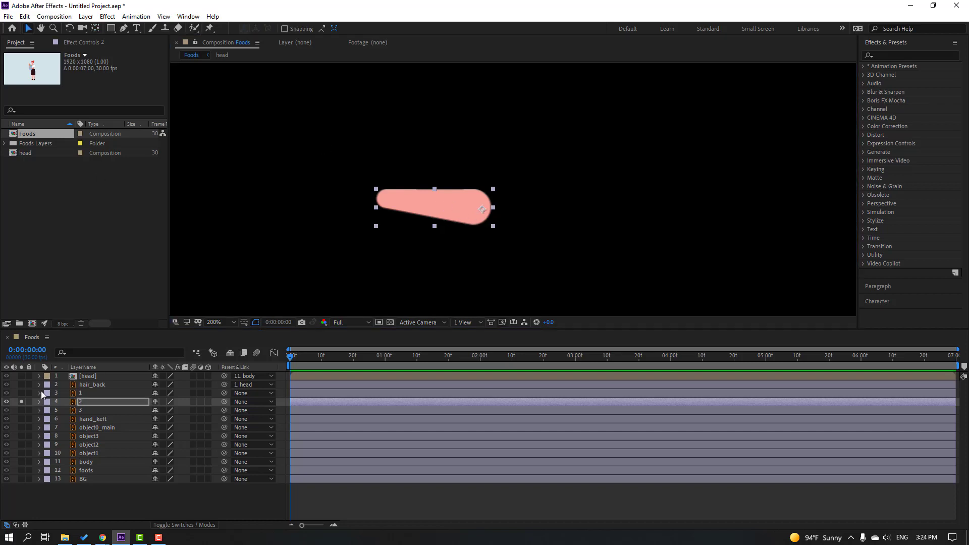
left_click(21, 402)
- Isolate the upper-arm layer 3 and move its anchor point to the shoulder at the top of the sleeve
left_click(74, 413)
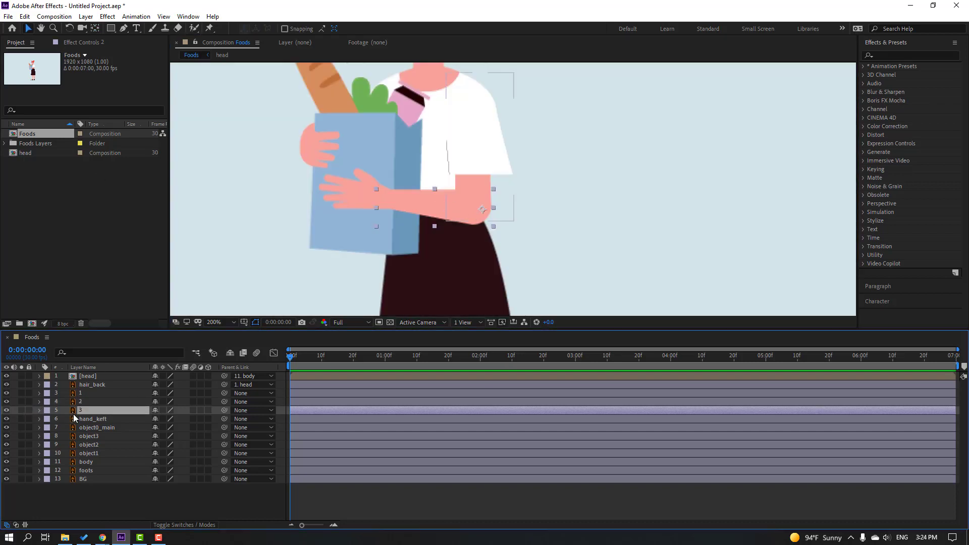
left_click(22, 410)
left_click(492, 177)
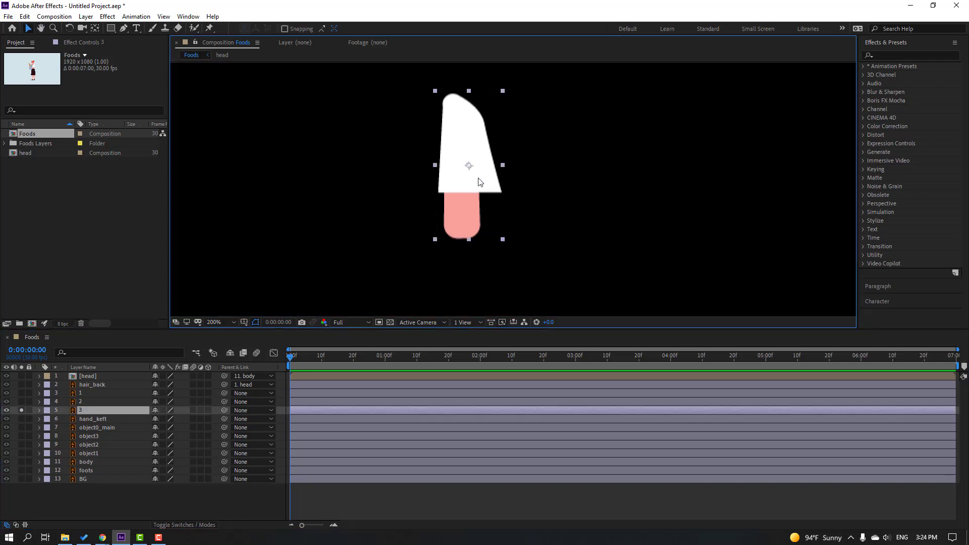
left_click(95, 28)
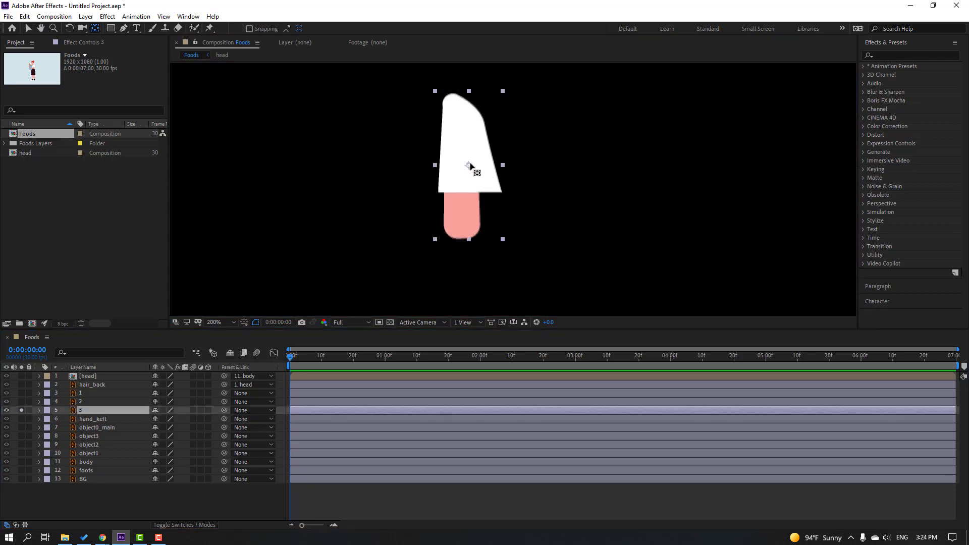
left_click_drag(470, 166, 455, 102)
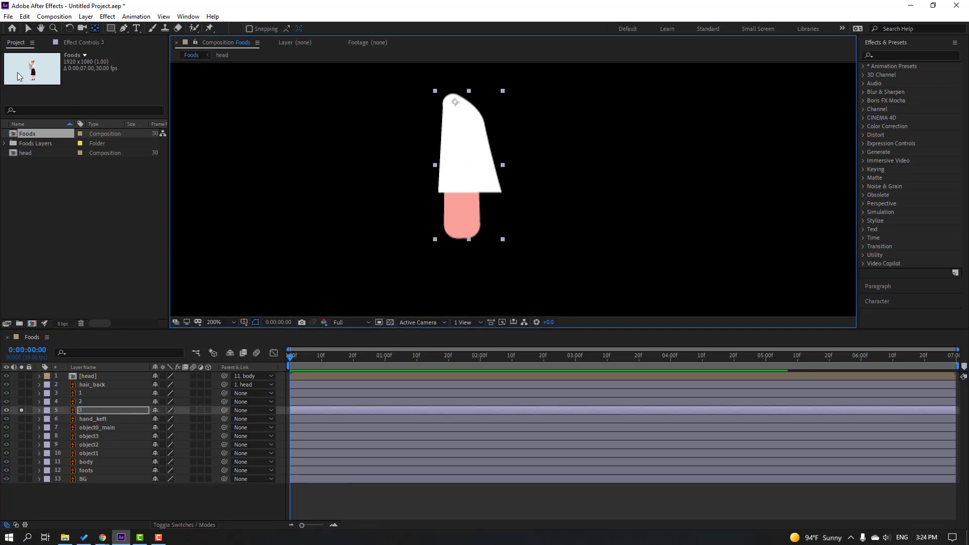
left_click(26, 29)
left_click(21, 410)
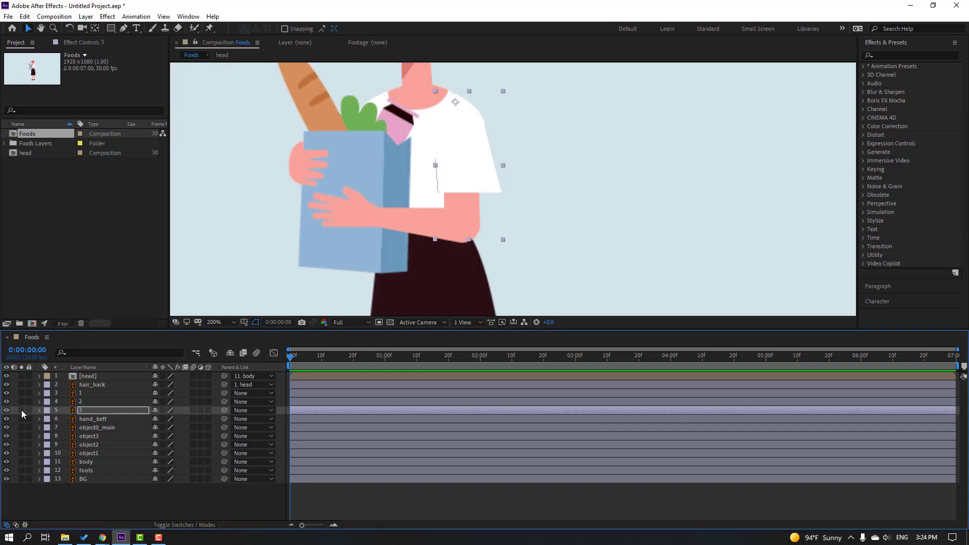
- Chain the arm by parenting layer 1 to layer 2, layer 2 to layer 3, and layer 3 to body
key("comma")
left_click(80, 393)
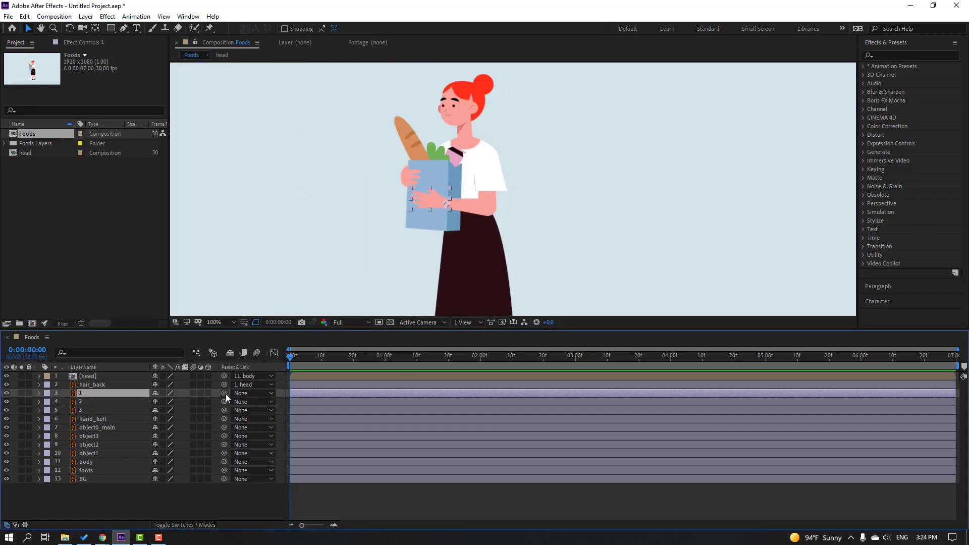
left_click_drag(225, 393, 90, 401)
left_click(80, 403)
left_click_drag(225, 402, 92, 410)
left_click(80, 411)
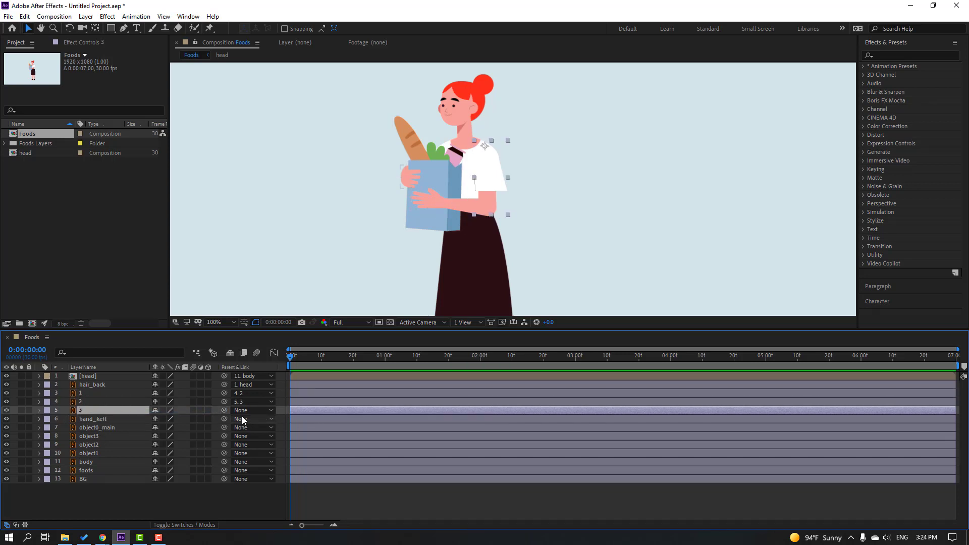
left_click_drag(224, 410, 104, 460)
- Parent object1, object2, object3 and the hand_keft layer to the grocery bag layer object0_main
left_click(89, 454)
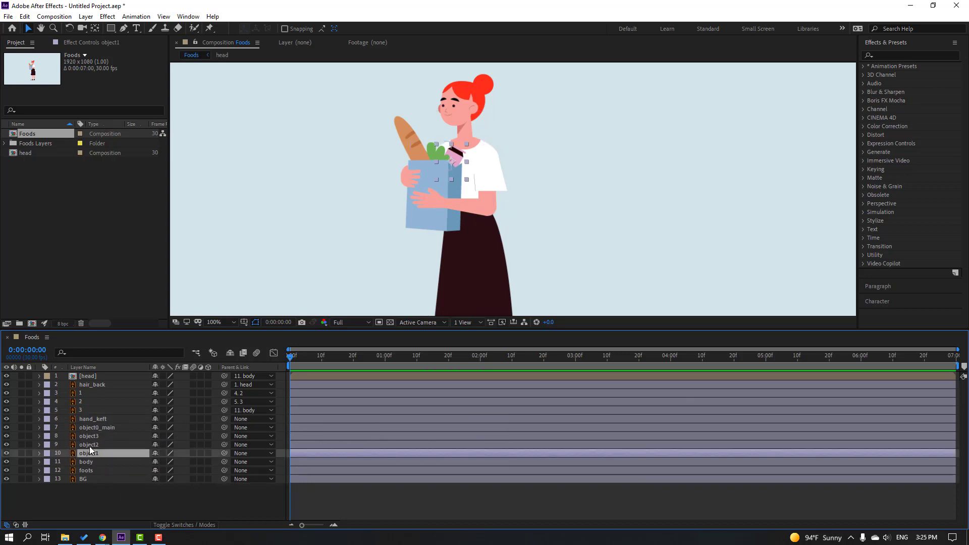
left_click(89, 447, "ctrl")
left_click(85, 437, "ctrl")
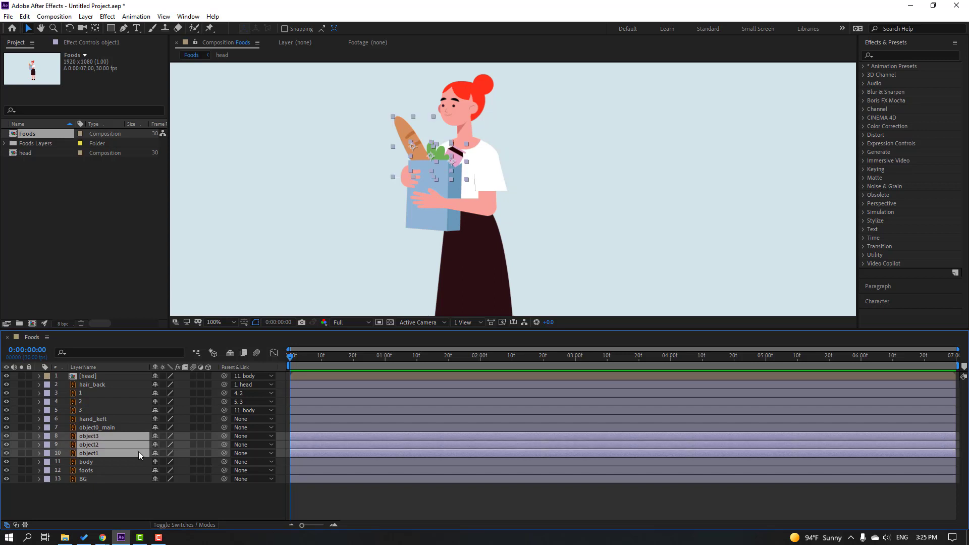
left_click_drag(224, 435, 85, 430)
left_click(87, 420)
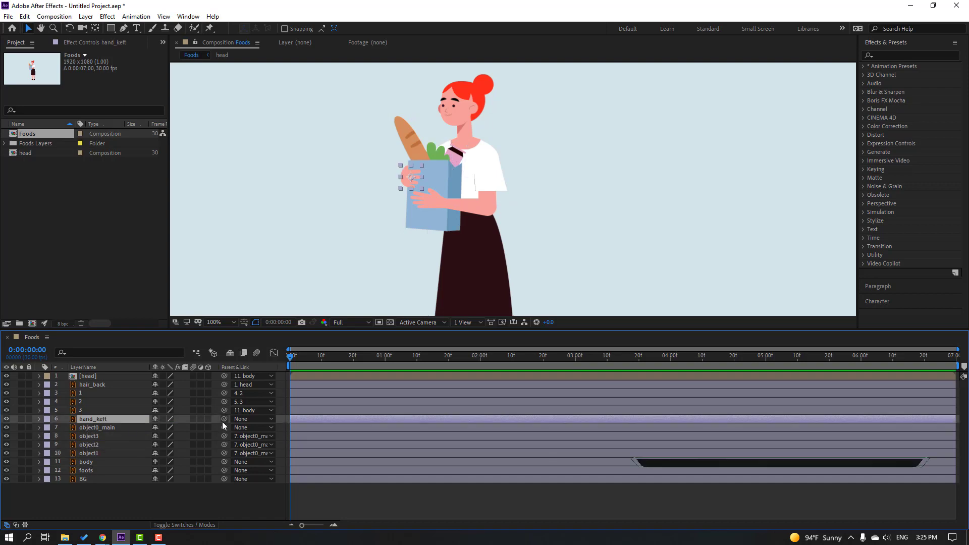
left_click_drag(224, 420, 92, 428)
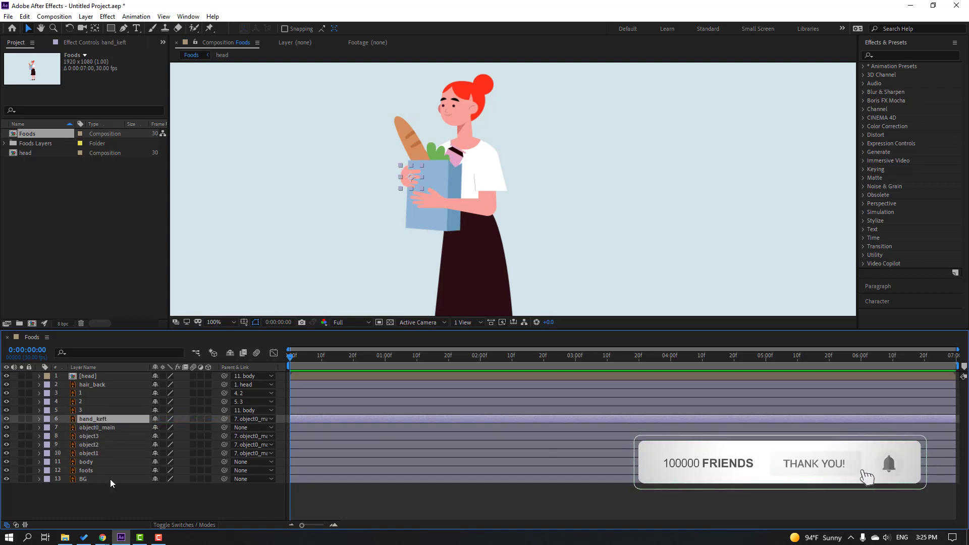
- Move the anchor point of object0_main to the lower-left part of the grocery bag, just below the front hand
left_click(105, 429)
mouse_move(416, 209)
left_mouse_down()
mouse_move(395, 208)
mouse_move(429, 210)
mouse_move(421, 217)
left_mouse_up()
left_click(95, 28)
left_click(29, 28)
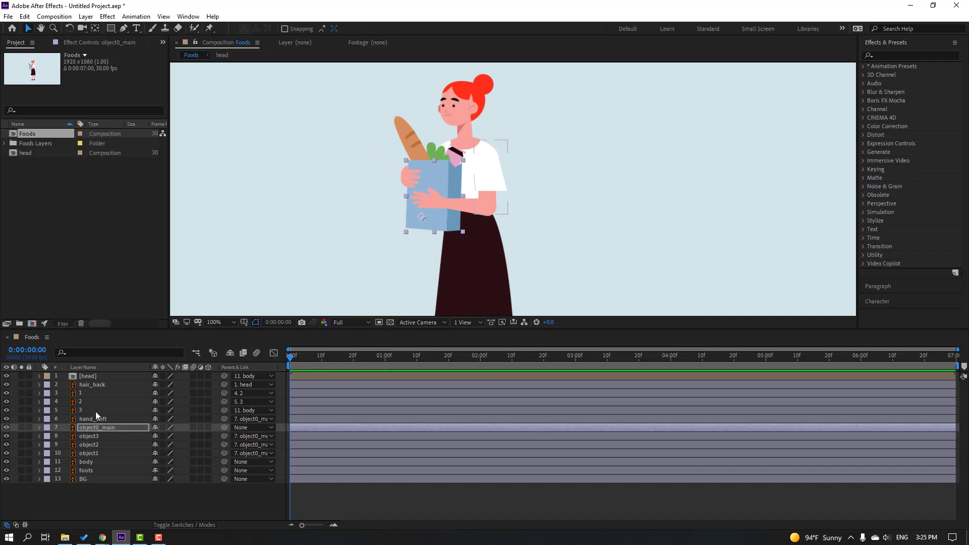
- Rig arm layers 1, 2 and 3 with Duik Bassel.2's Auto-rig & IK, and test the arm by moving its controller
left_click(83, 409)
left_click(87, 402, "ctrl")
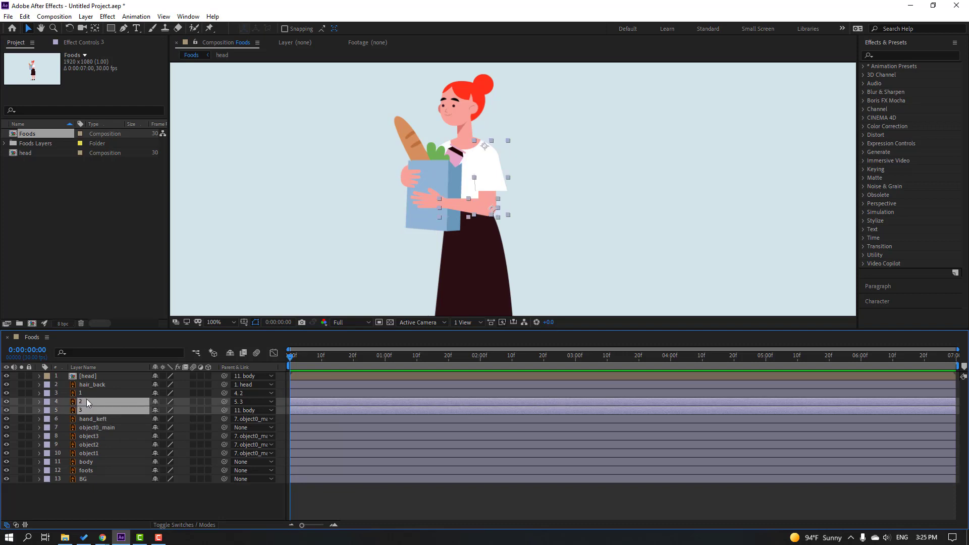
left_click(88, 393, "ctrl")
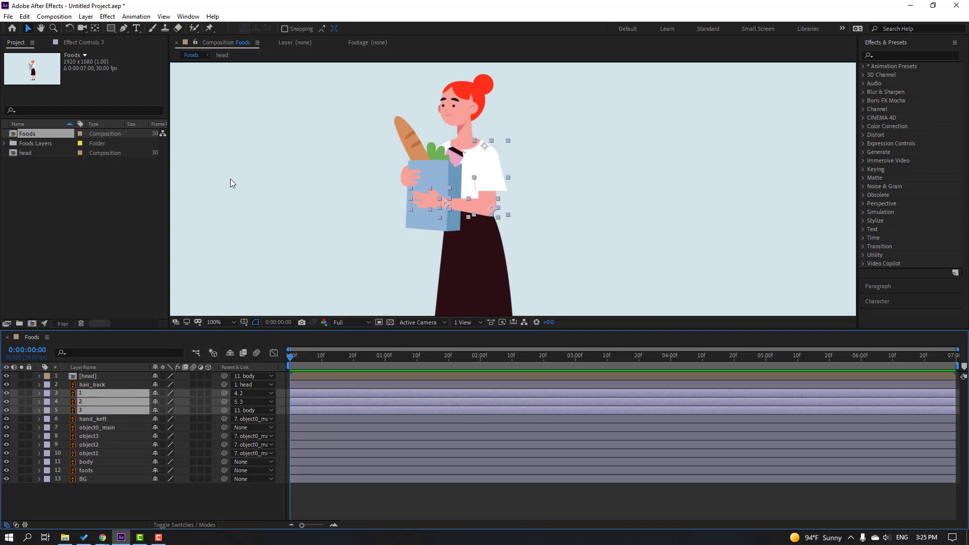
left_click(187, 19)
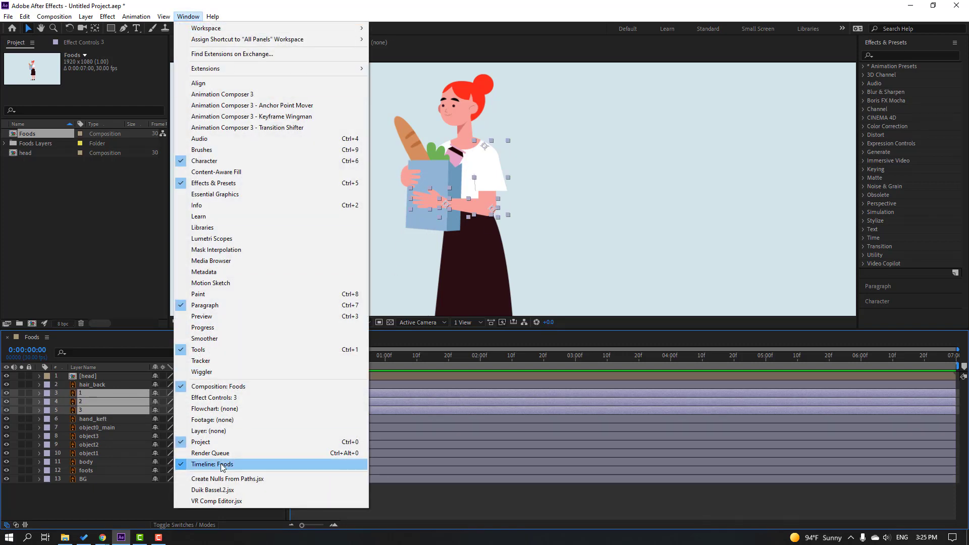
left_click(221, 491)
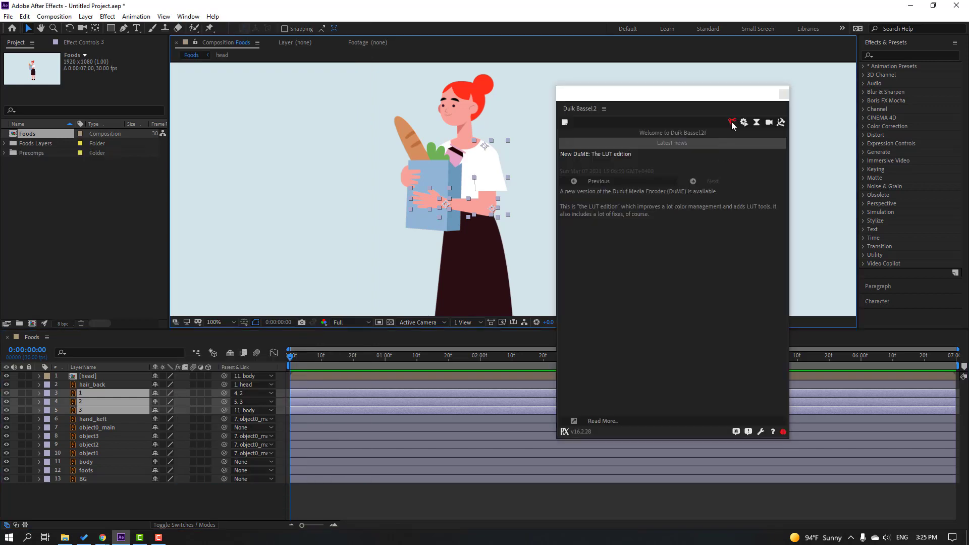
left_click(732, 122)
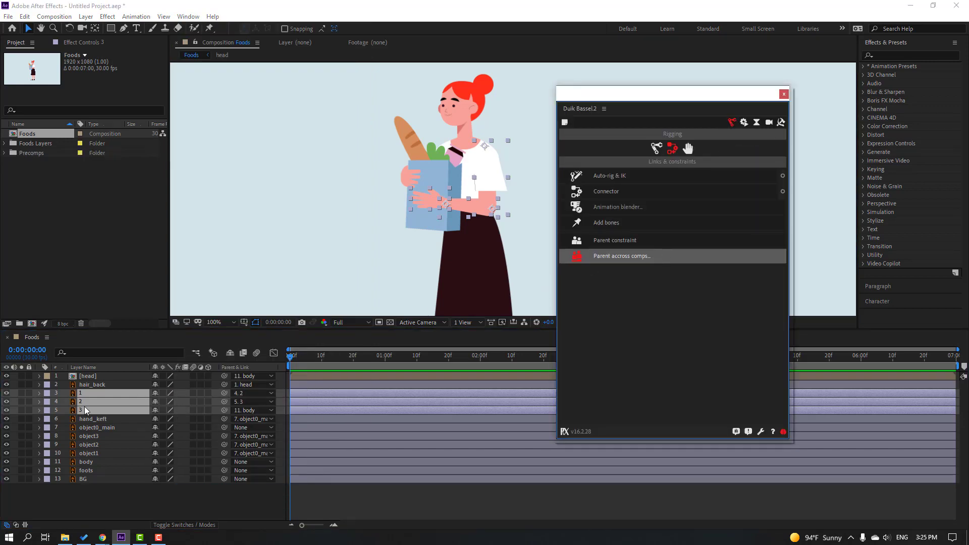
left_click(625, 177)
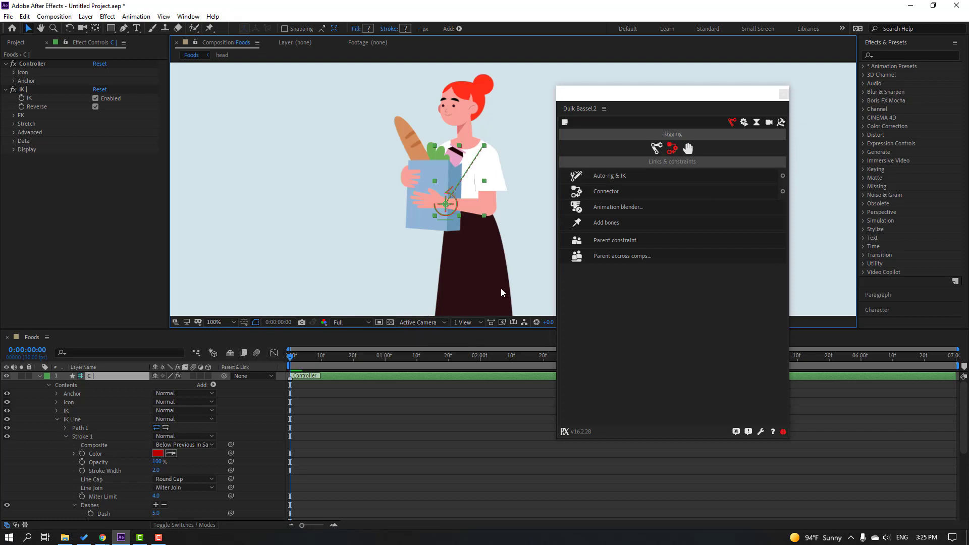
left_click(784, 94)
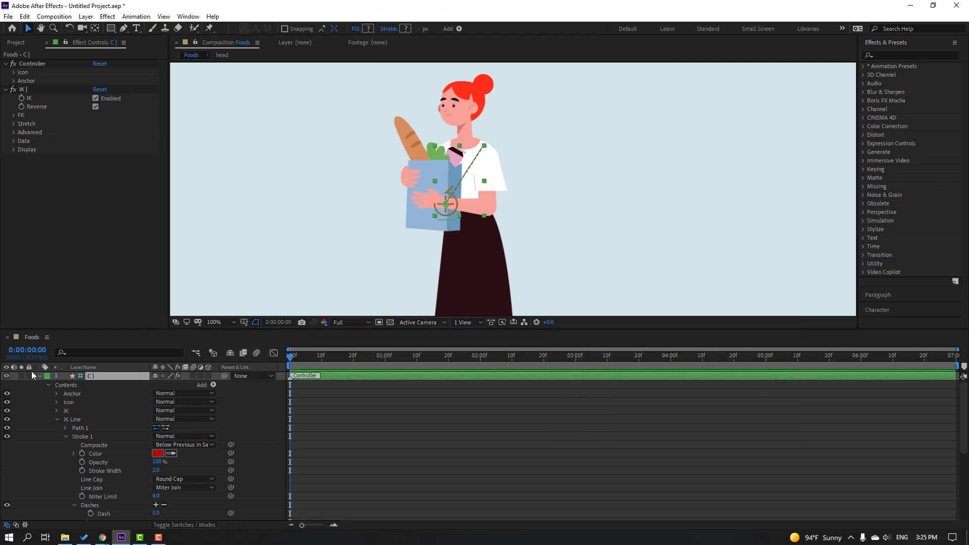
left_click(39, 376)
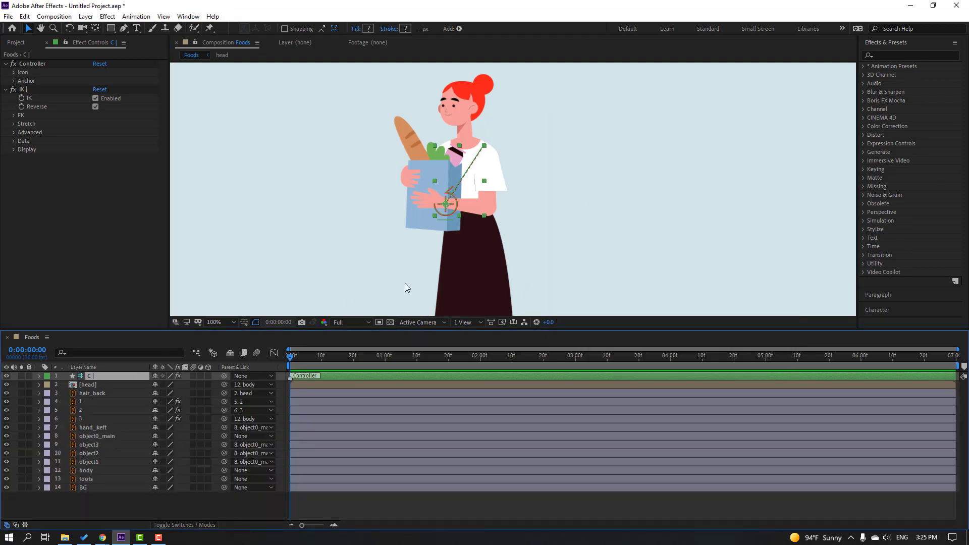
mouse_move(448, 213)
left_mouse_down()
mouse_move(459, 217)
mouse_move(437, 212)
mouse_move(470, 224)
mouse_move(446, 205)
left_mouse_up()
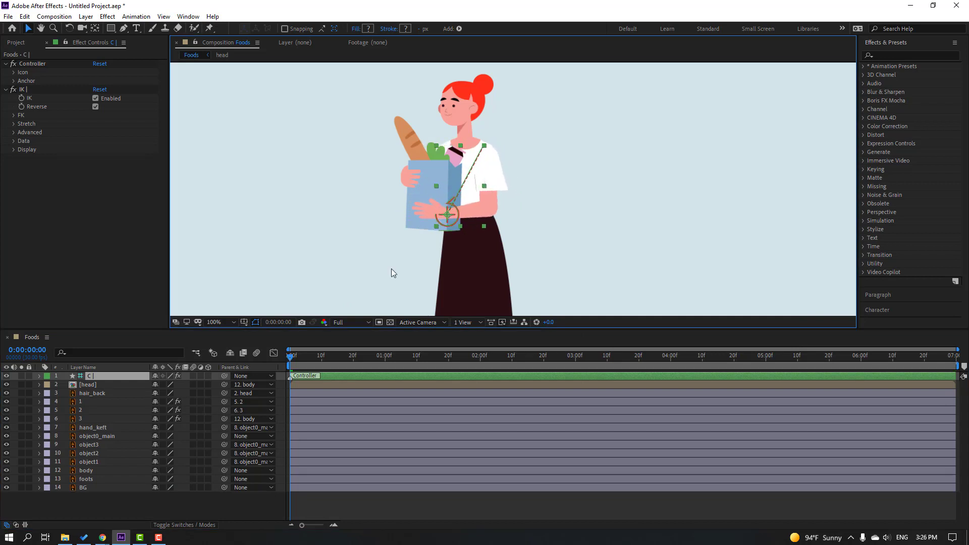
- Parent object0_main to the arm's IK controller layer, and test that moving the controller carries the bag
left_click(101, 438)
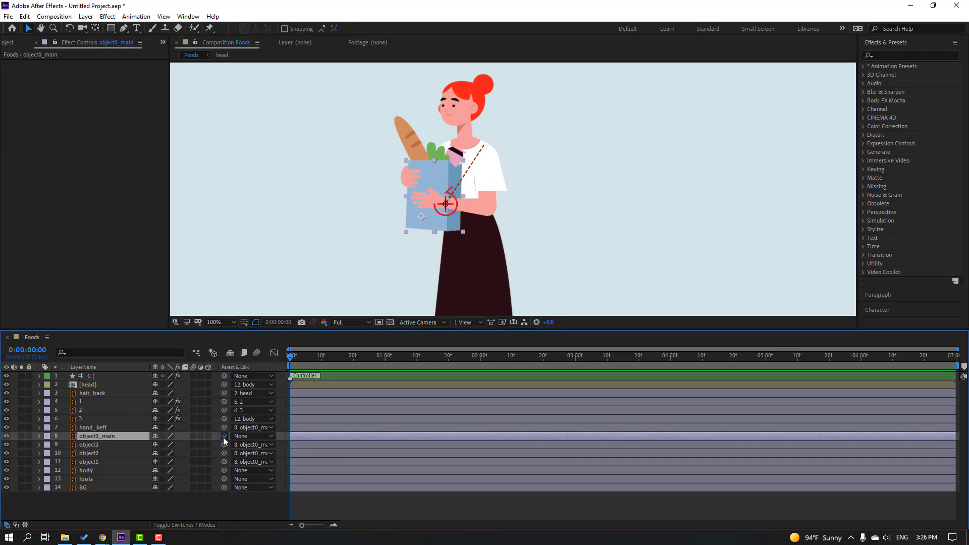
left_click_drag(224, 436, 88, 380)
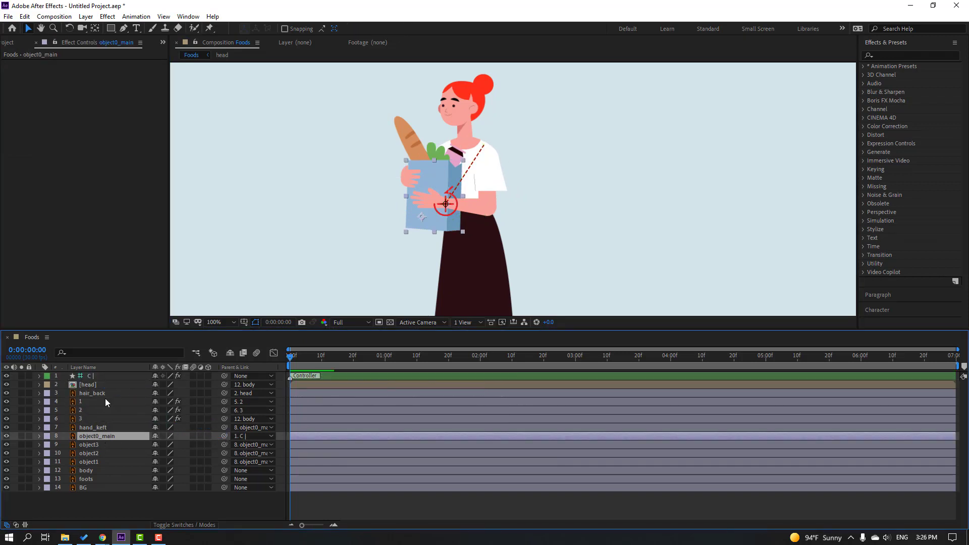
left_click(435, 217)
mouse_move(435, 217)
left_mouse_down()
mouse_move(451, 211)
mouse_move(444, 215)
mouse_move(446, 205)
left_mouse_up()
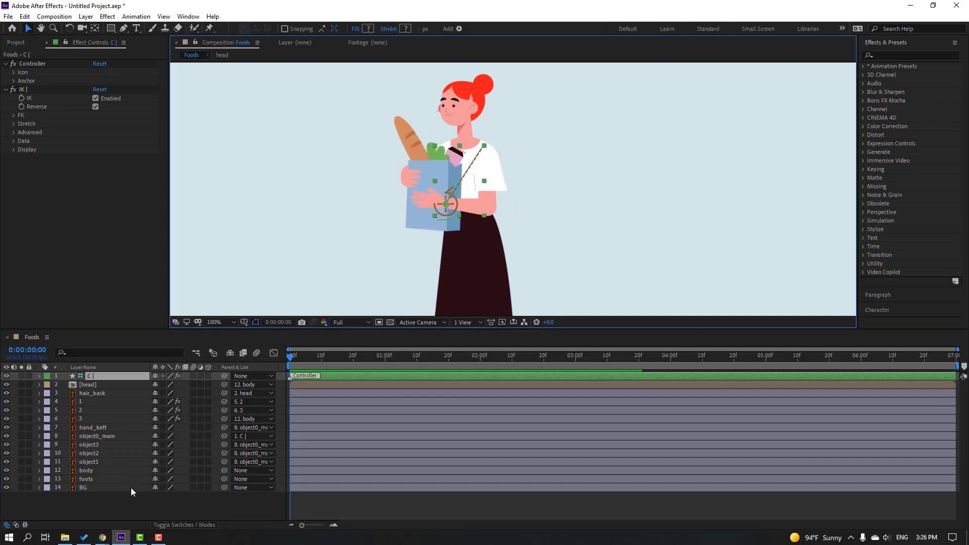
- Test the rig by tilting the body layer through its rotation
left_click(96, 471)
key("r")
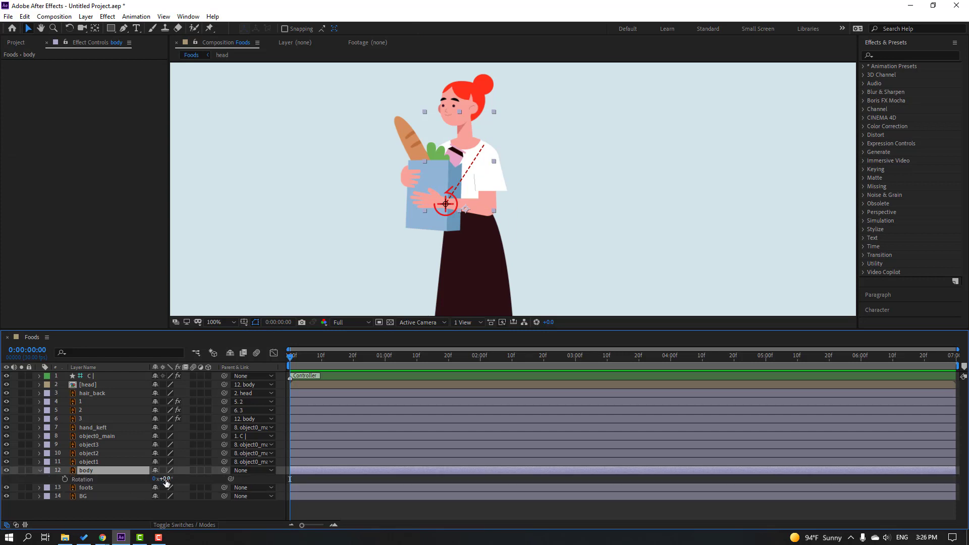
left_click_drag(167, 479, 167, 479)
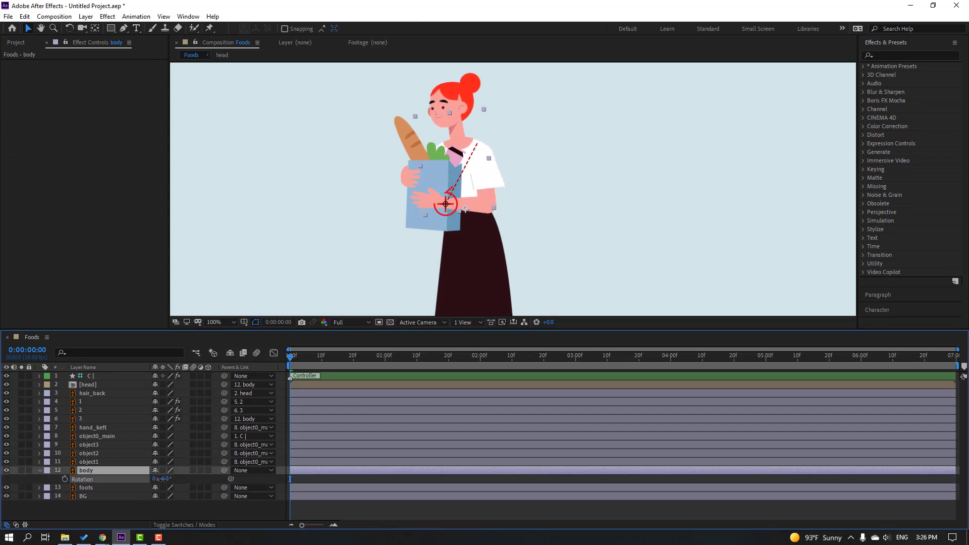
left_click(338, 409)
- Keyframe the head's rotation at 0° on 0:00:00:11 and -17° on 0:00:00:21
left_click_drag(304, 366, 325, 363)
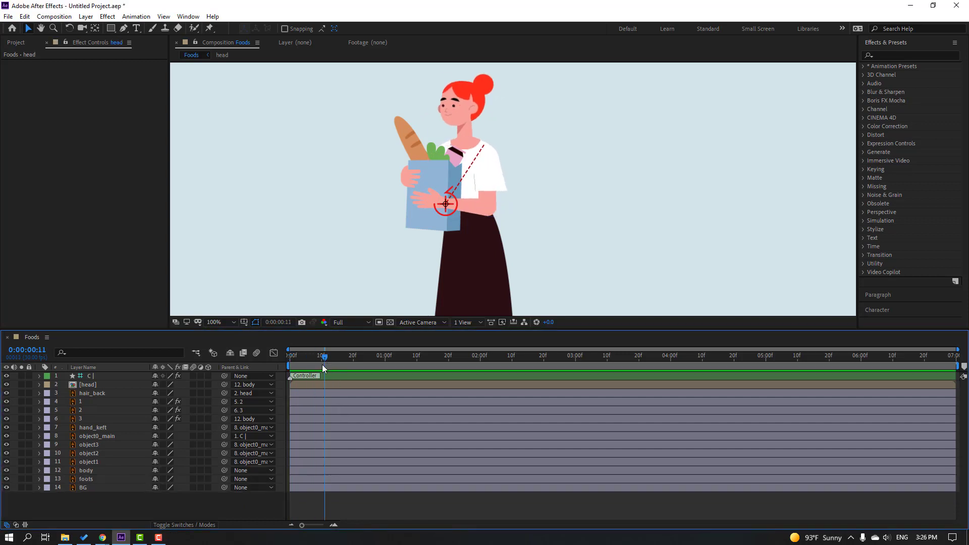
left_click(92, 388)
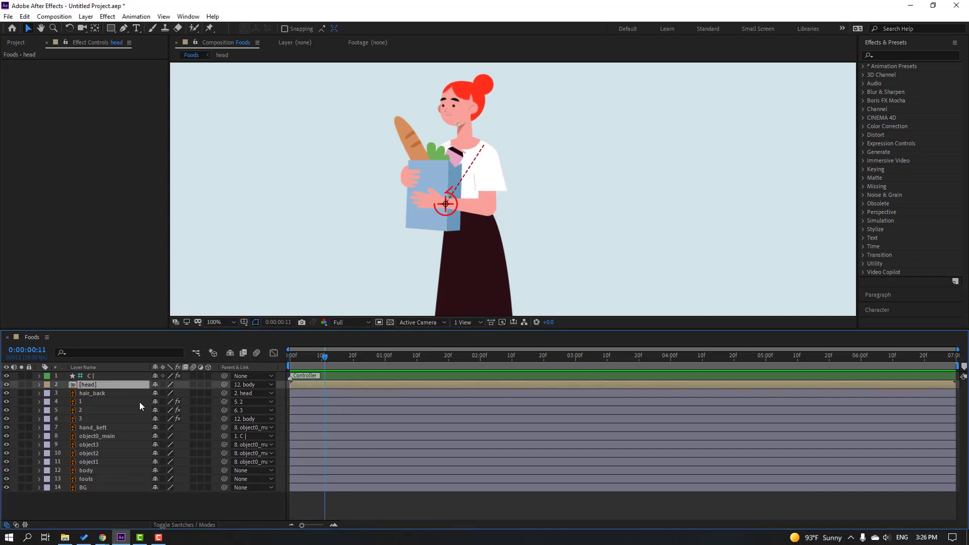
key("r")
left_click(65, 394)
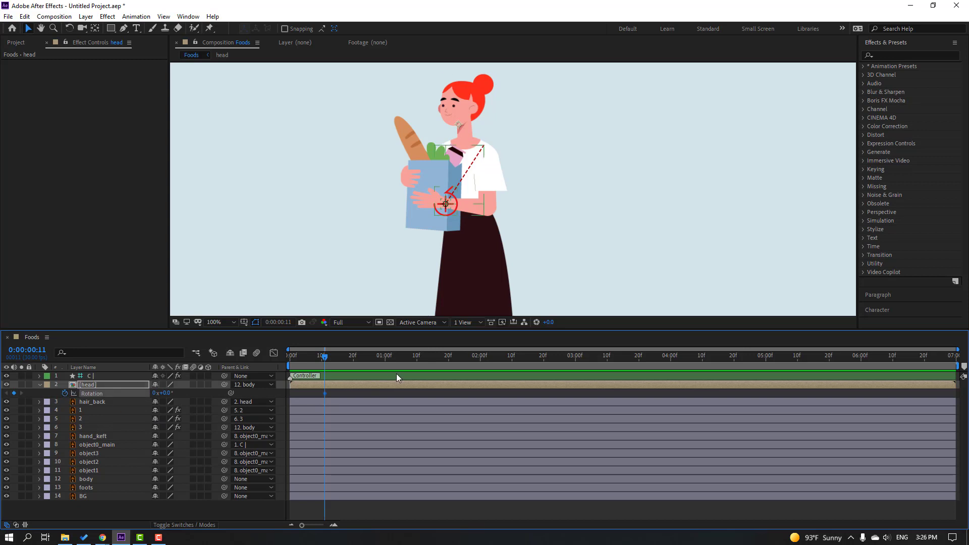
key("shift+Page_Down")
key("period")
left_click_drag(164, 393, 154, 394)
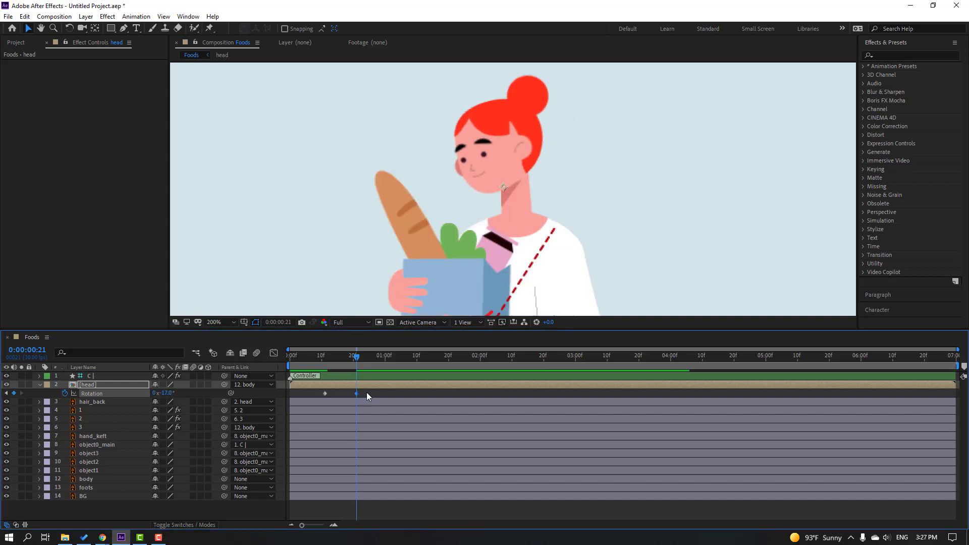
- Apply Easy Ease to both head rotation keyframes and preview the head tilt
right_click(324, 395)
mouse_move(411, 520)
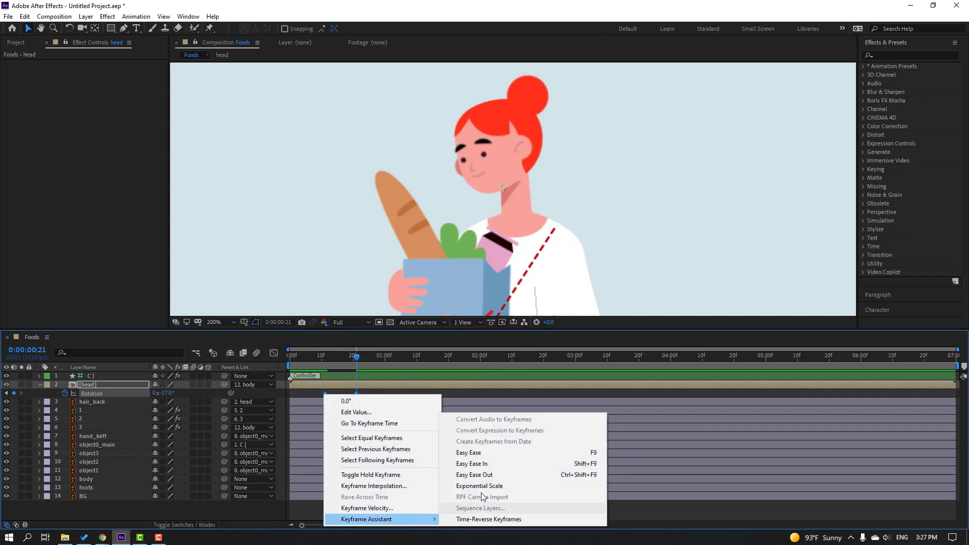
left_click(469, 453)
key("space")
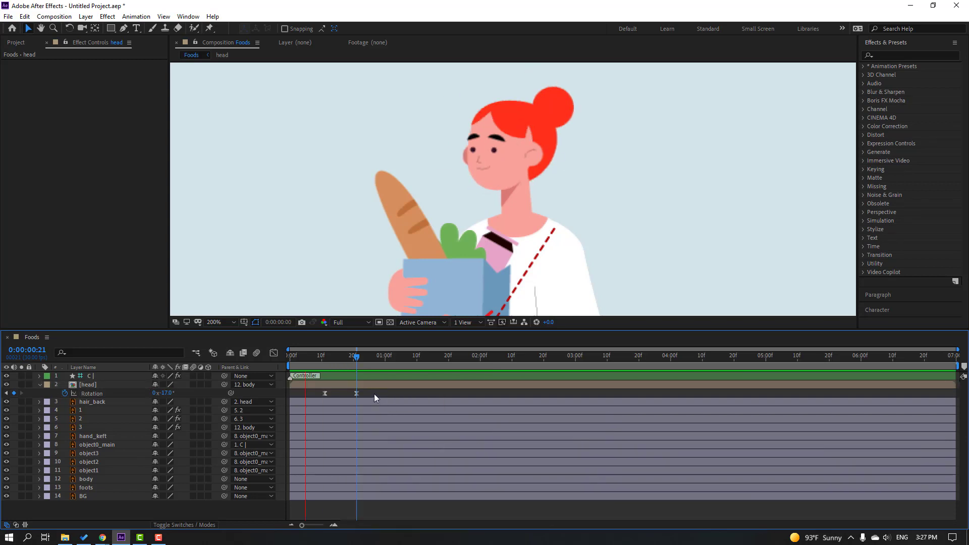
- Keyframe the head's position at 67.2, 25.8 on 0:00:00:11, 67.2, 29.8 on 0:00:00:16, and 67.2, 25.8 on 0:00:00:21
left_click_drag(310, 357, 325, 356)
left_click(89, 385)
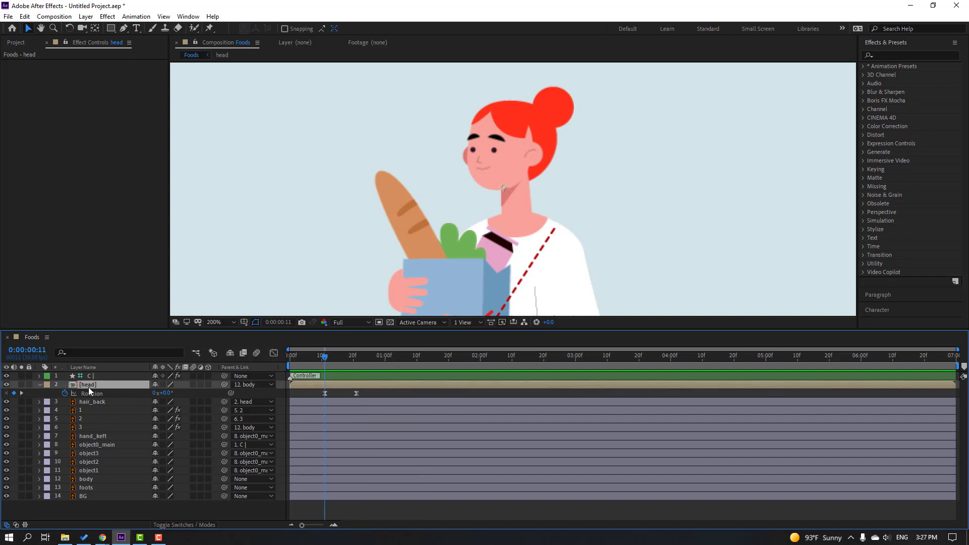
key("shift+p")
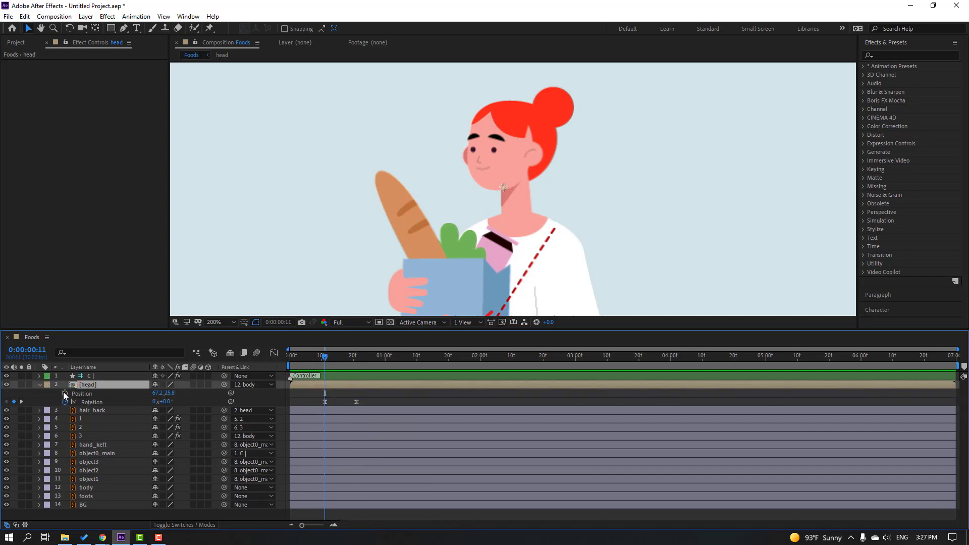
left_click(65, 394)
left_click_drag(337, 360, 344, 363)
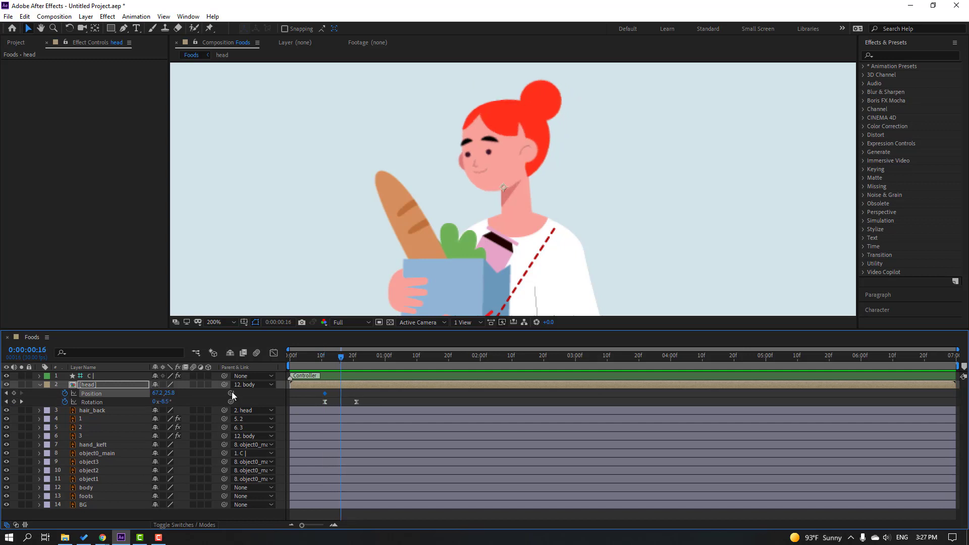
key("Down")
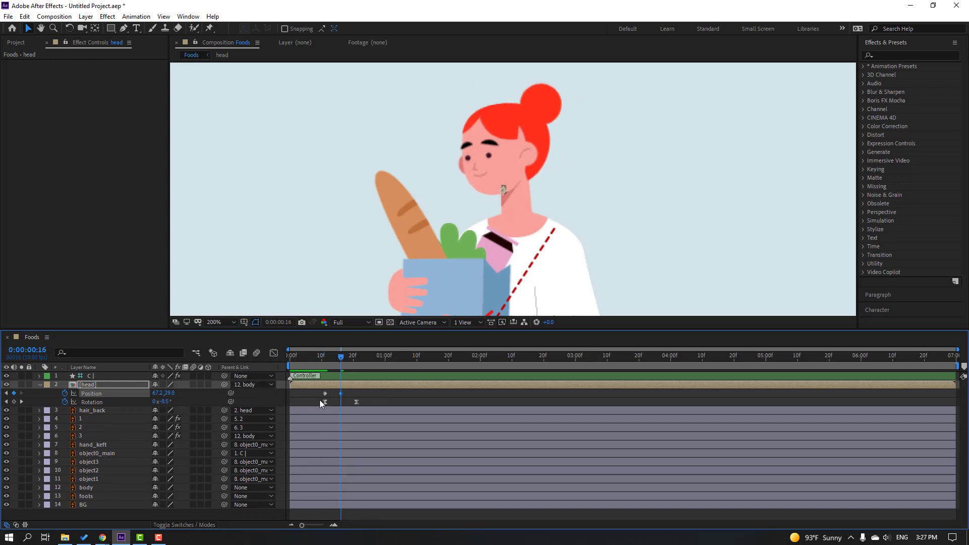
left_click_drag(343, 360, 356, 360)
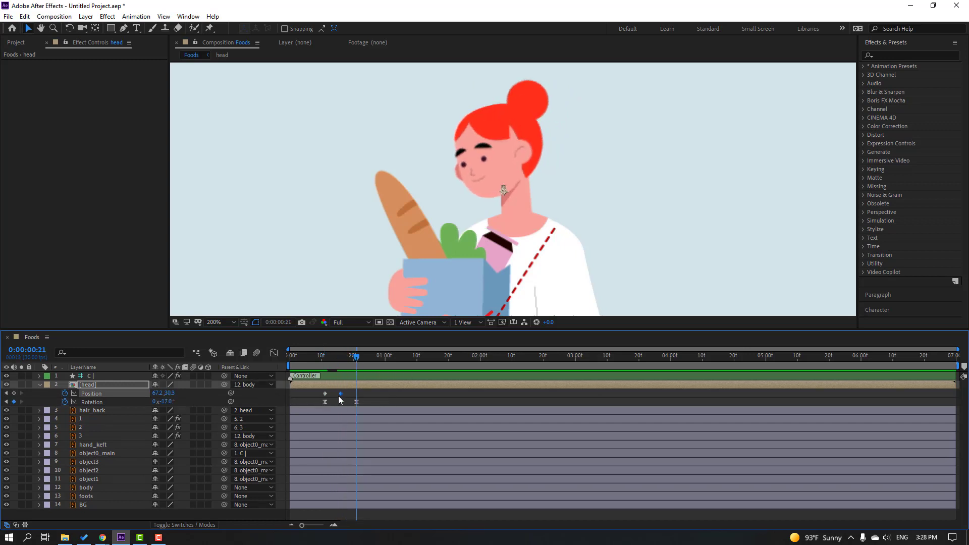
key("shift+Up")
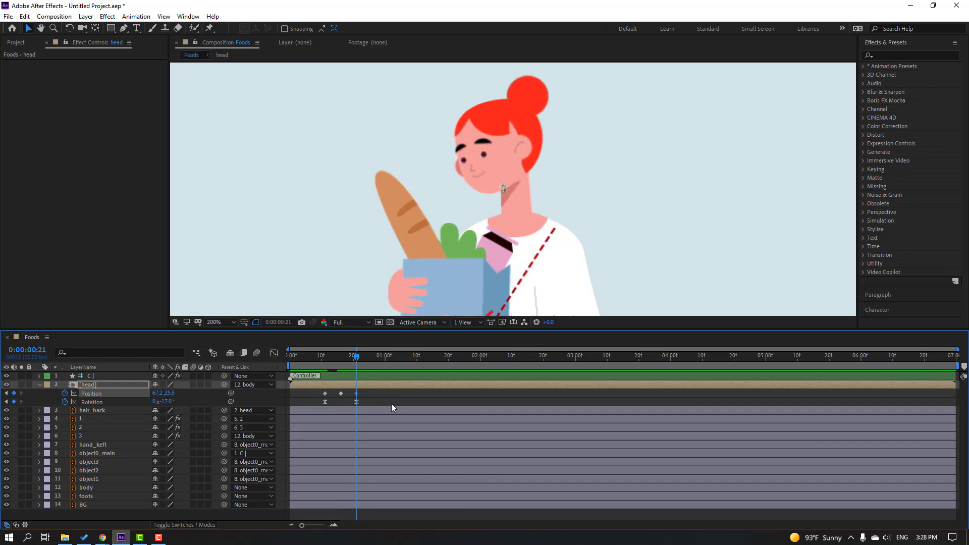
- Apply Easy Ease to the three head position keyframes and preview the head movement
right_click(324, 394)
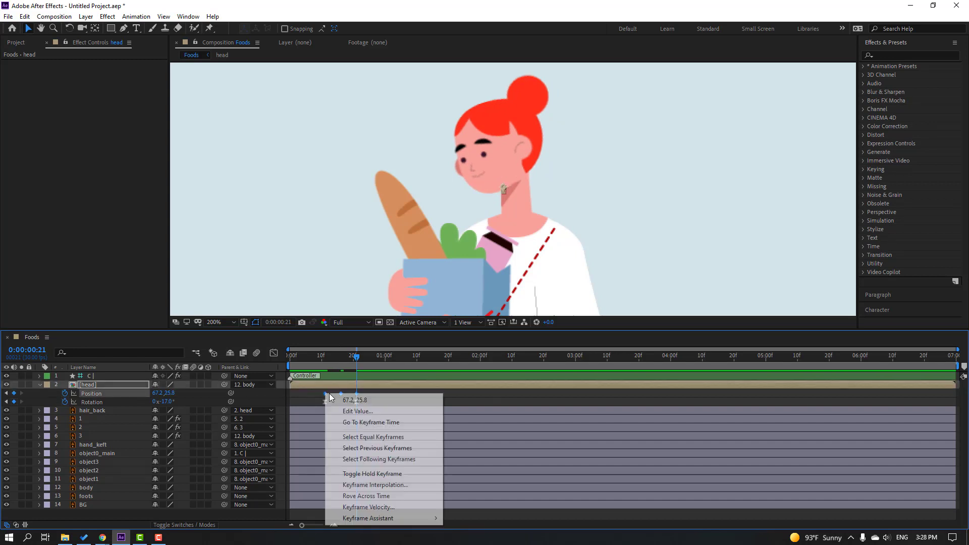
mouse_move(384, 519)
left_click(464, 451)
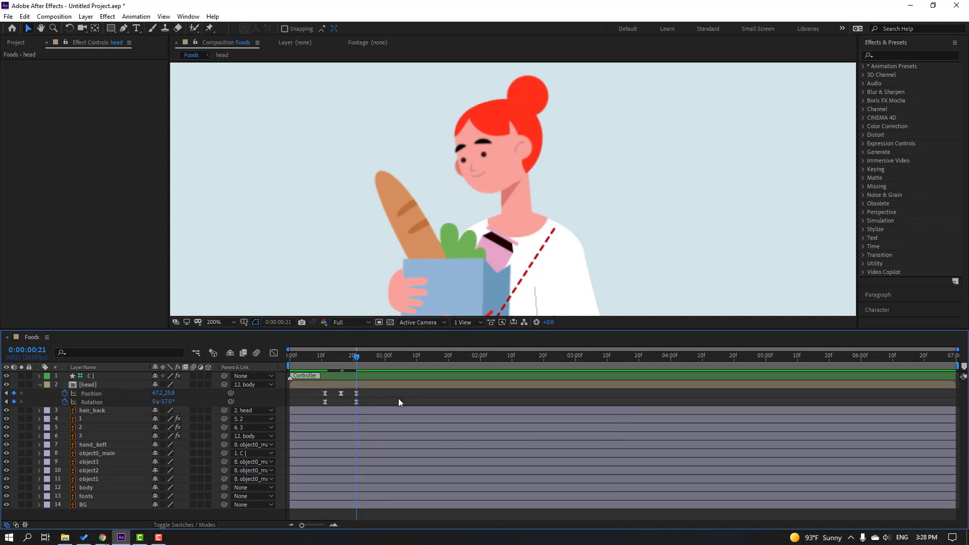
key("space")
scroll(418, 279, "down", 1)
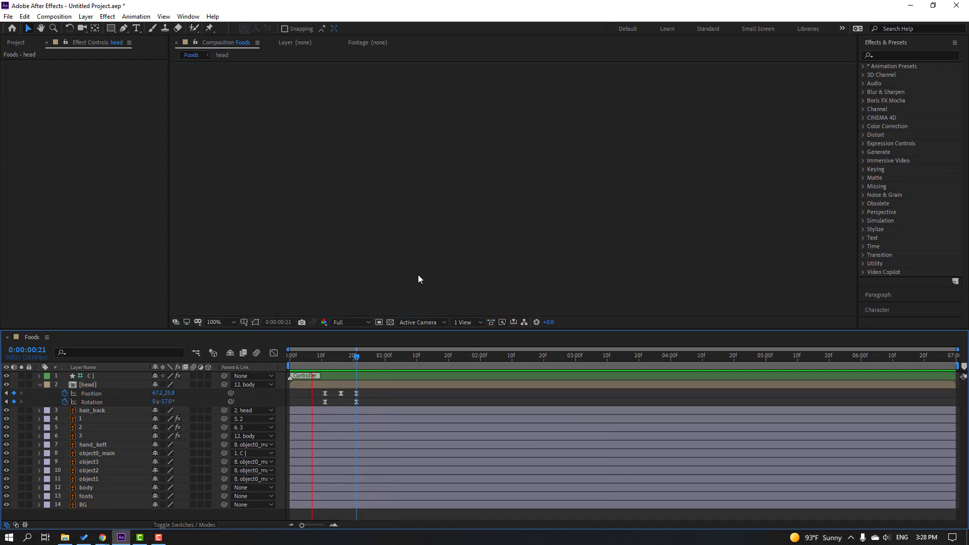
scroll(384, 274, "up", 1)
- Keyframe the head's rotation at -17° on 0:00:01:26 and at 1° on 0:00:02:06
left_click(456, 365)
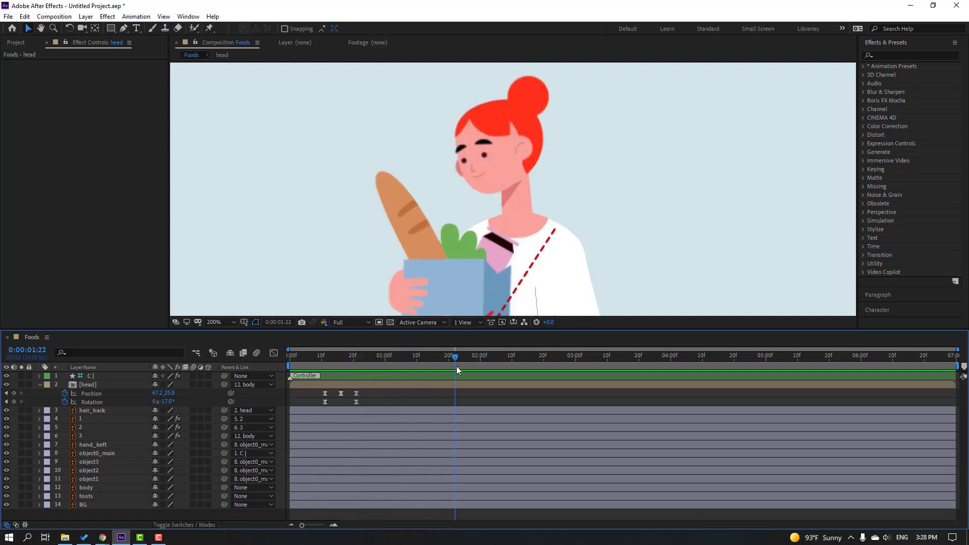
left_click(14, 402)
key("shift+Page_Down")
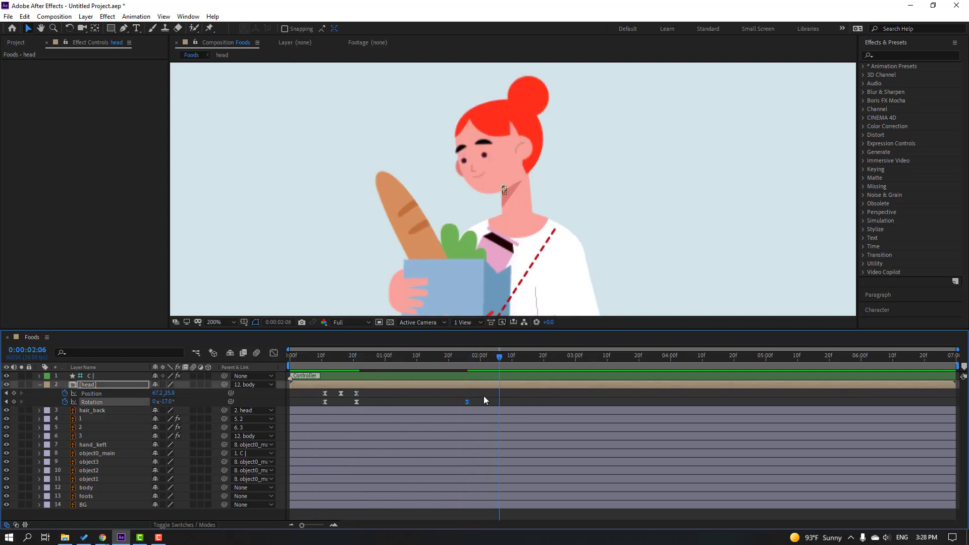
left_click_drag(166, 402, 178, 405)
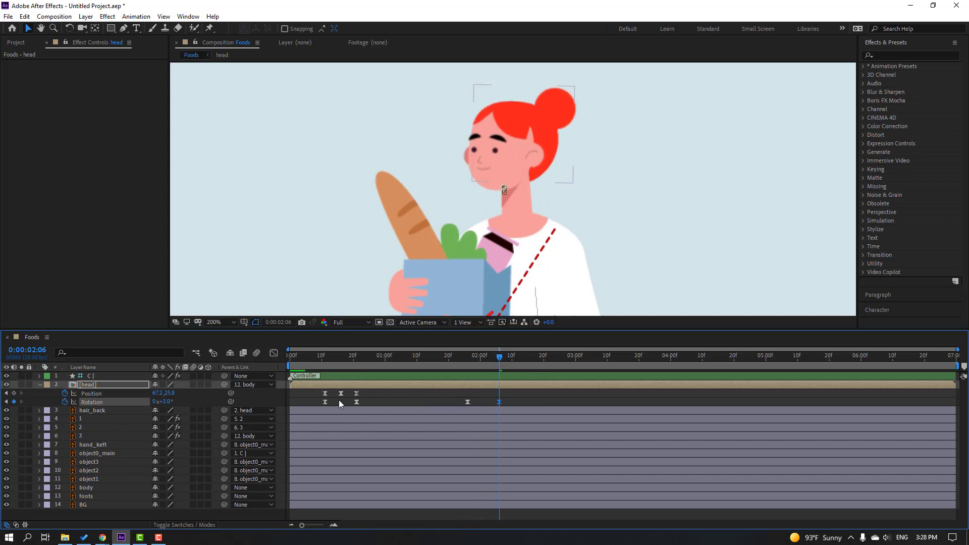
- Copy the three head position keyframes so the copies start at 0:00:01:26, and preview the head movement
left_click_drag(366, 393, 316, 393)
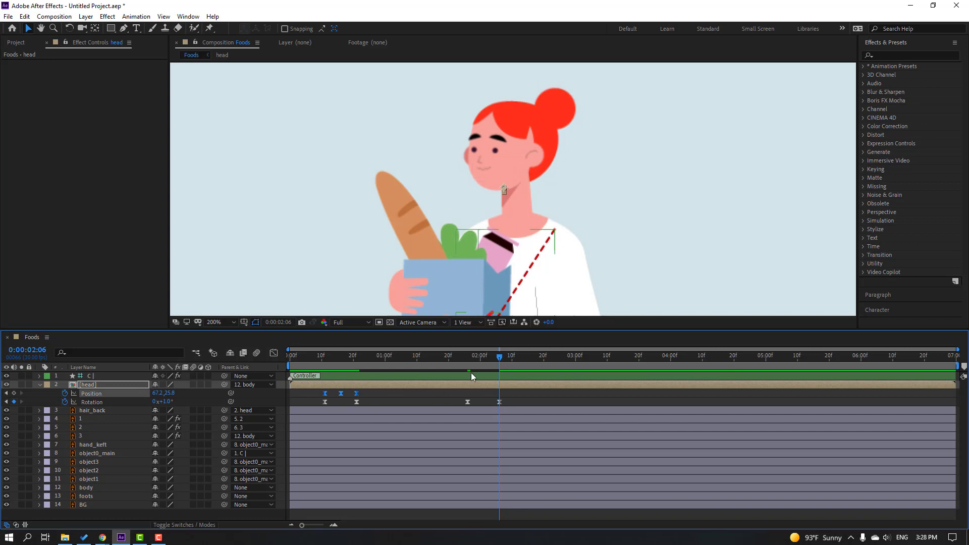
key("ctrl+c")
left_click_drag(474, 356, 467, 356)
key("ctrl+v")
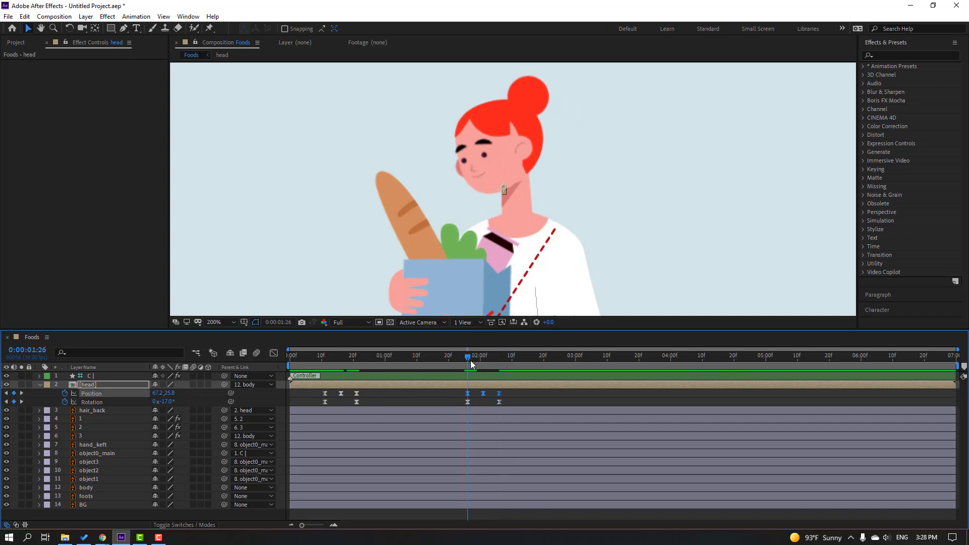
left_click(526, 393)
key("space")
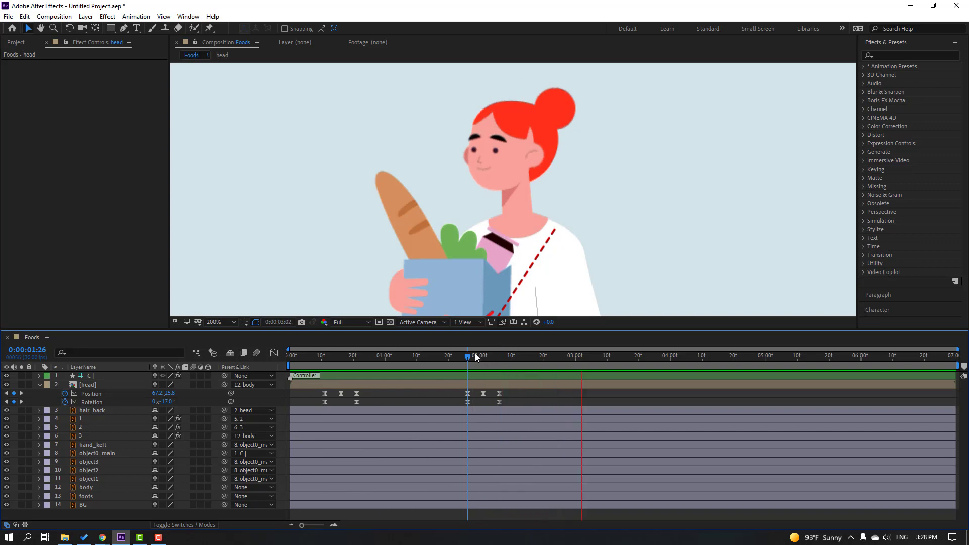
- End the work area at 0:00:03:00 and preview the animation with the composition at 100% magnification
left_click(491, 356)
left_click_drag(495, 356, 575, 367)
left_click(566, 386)
key("n")
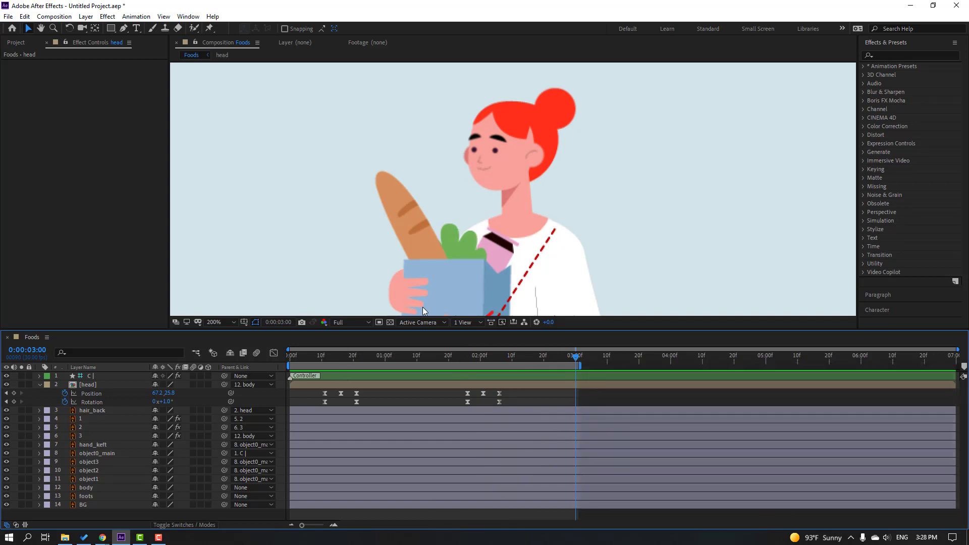
key("slash")
key("space")
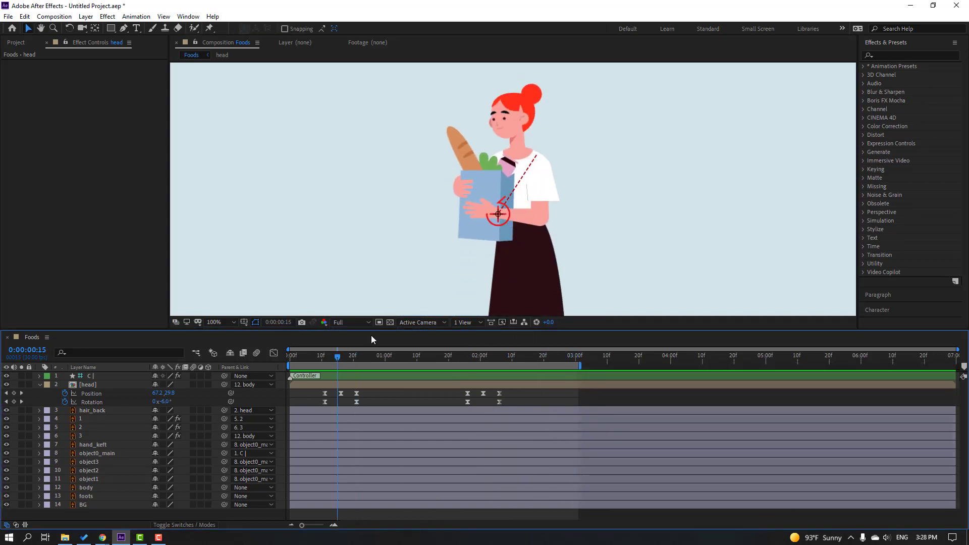
- Set a position keyframe for the arm's IK controller layer at 0:00:00:11
left_click(495, 231)
left_click(92, 377)
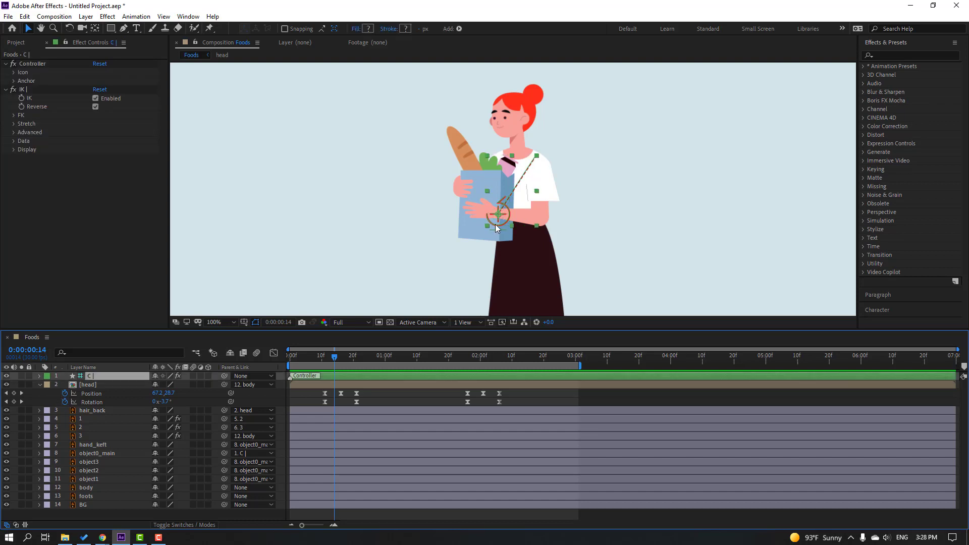
key("period")
key("p")
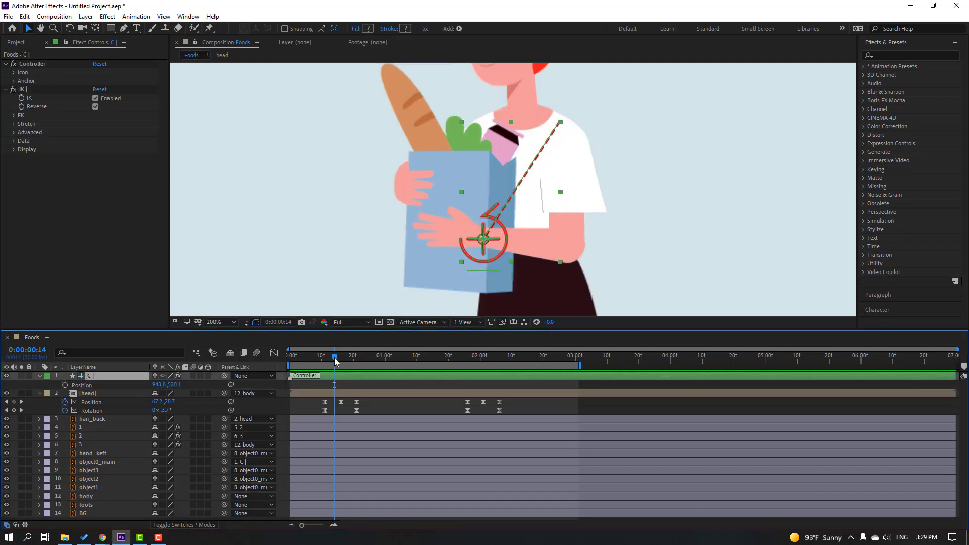
left_click_drag(335, 360, 325, 358)
left_click(65, 385)
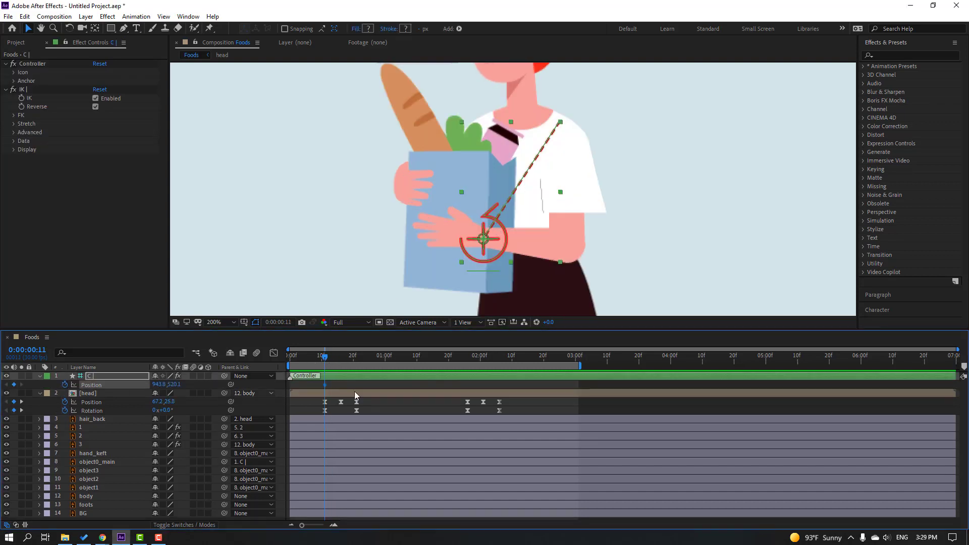
- Lower the arm controller to about 945.3, 537.6 at 0:00:00:21 and preview the bag movement
left_click_drag(324, 359, 360, 357)
left_click_drag(491, 258, 515, 226)
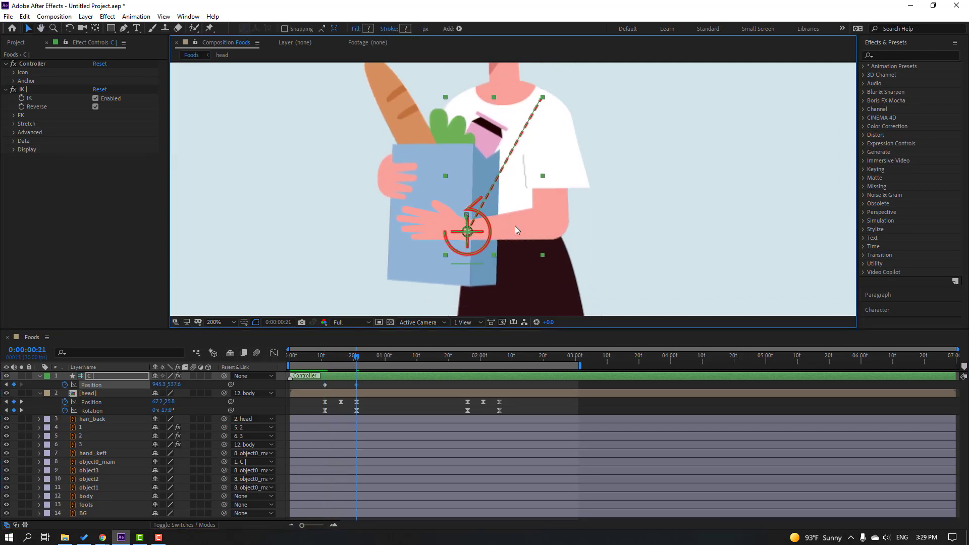
scroll(514, 226, "down", 4)
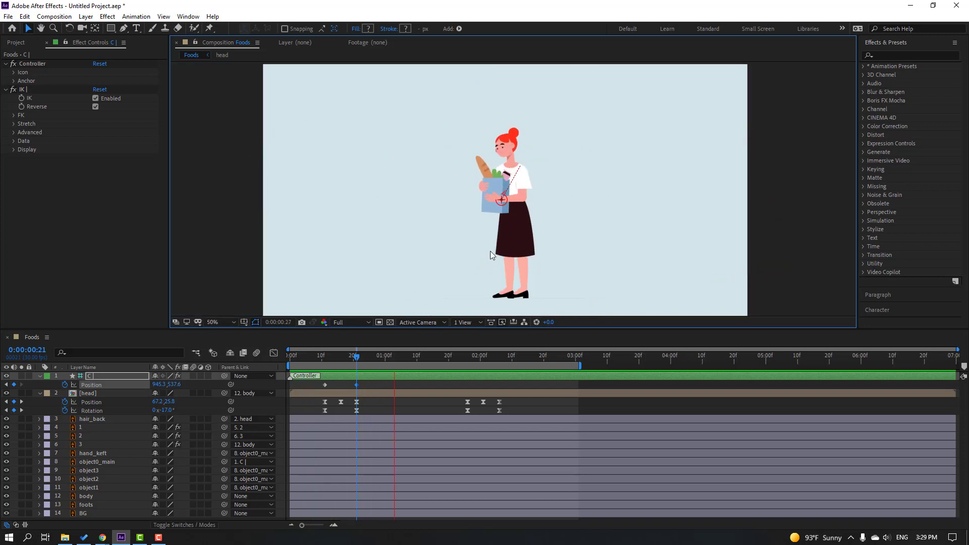
key("slash")
- Keyframe the arm controller's position at 945.3, 537.6 on 0:00:01:06 and at 954.3, 537.6 on 0:00:01:14 and 0:00:01:26
left_click_drag(318, 357, 370, 360)
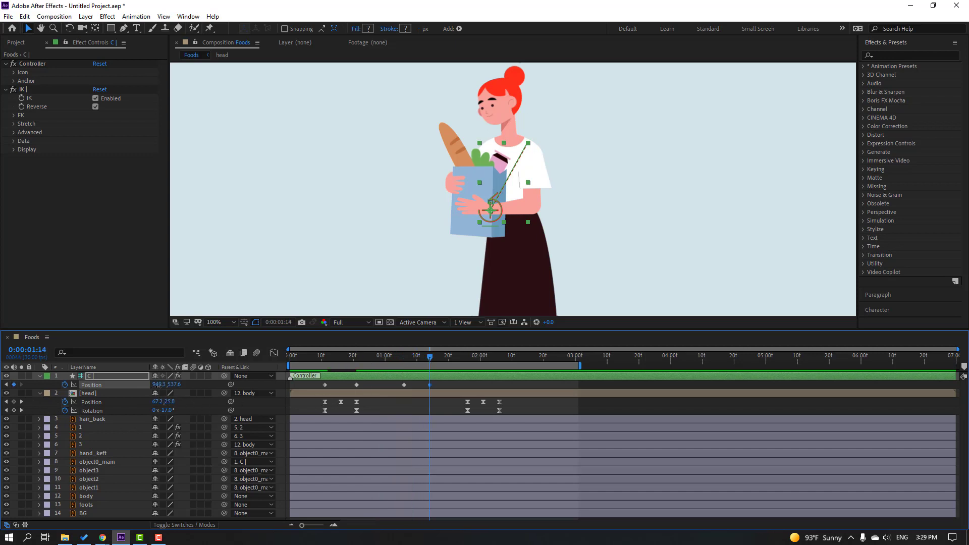
left_click_drag(158, 385, 160, 385)
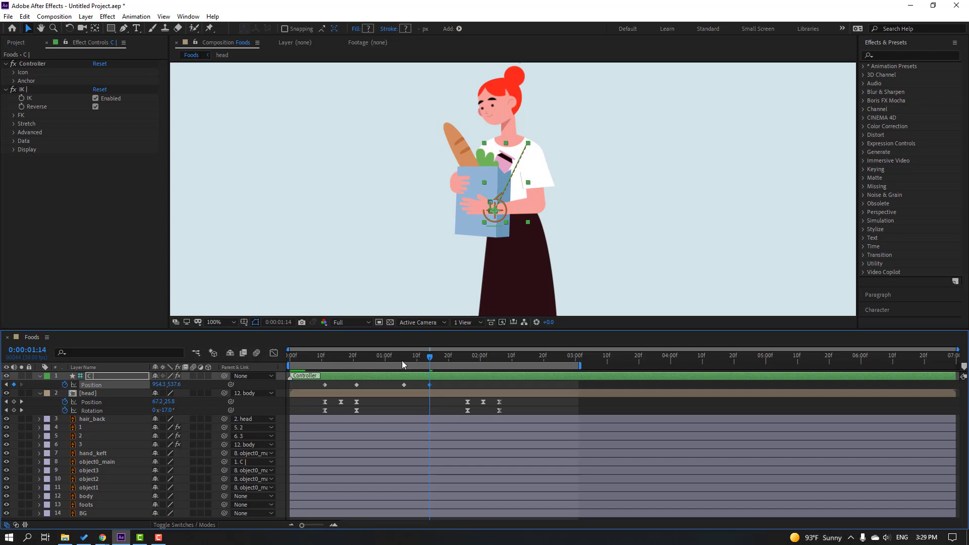
left_click_drag(402, 364, 467, 368)
left_click(14, 385)
- Copy the arm controller's first position keyframe to 0:00:02:06
left_click(490, 363)
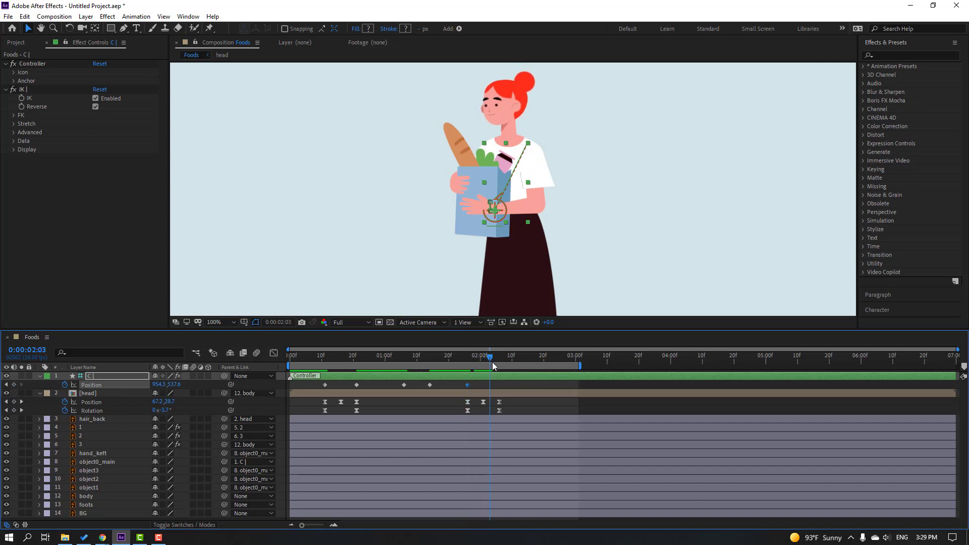
left_click_drag(492, 361, 500, 362)
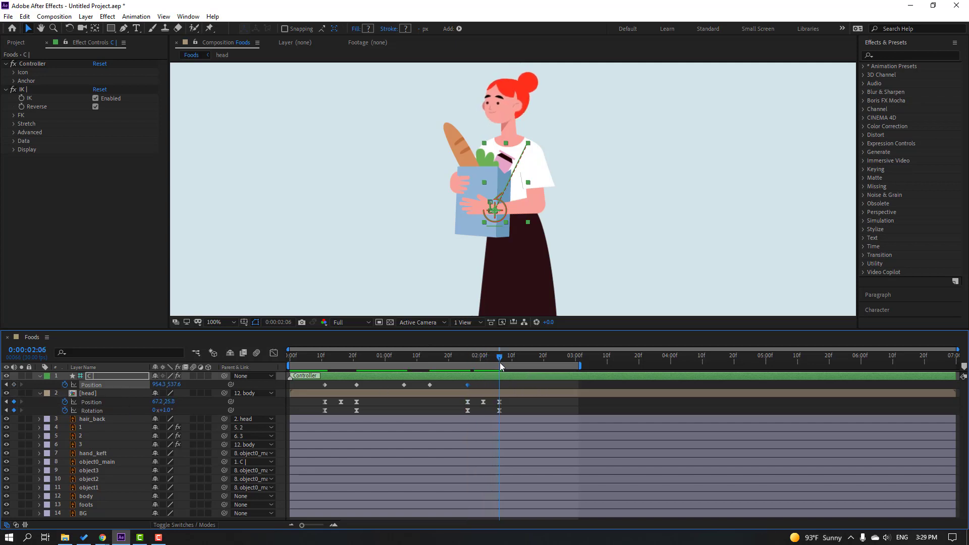
left_click(325, 385)
key("ctrl+c")
key("ctrl+v")
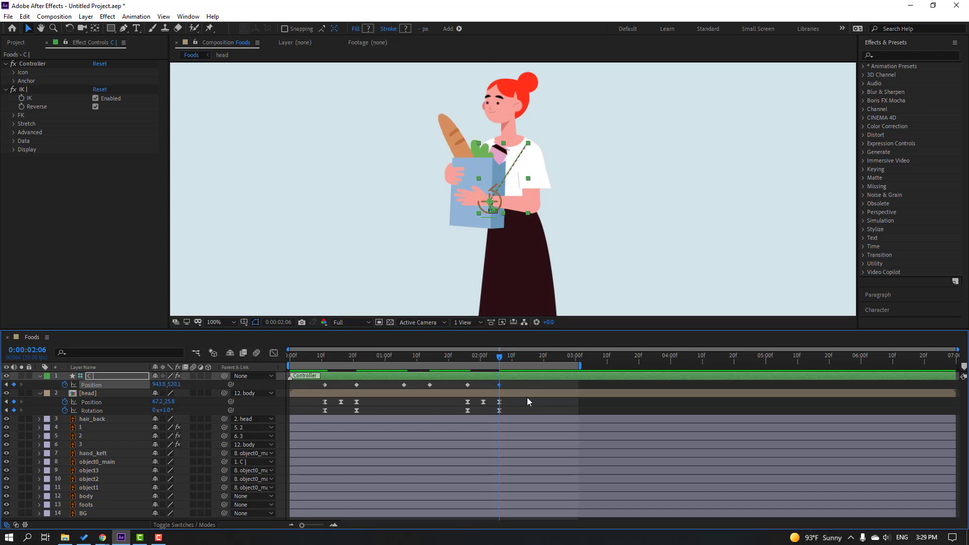
- Apply Easy Ease to all the arm controller's position keyframes and preview the animation
left_click_drag(513, 384, 324, 385)
right_click(324, 385)
mouse_move(431, 509)
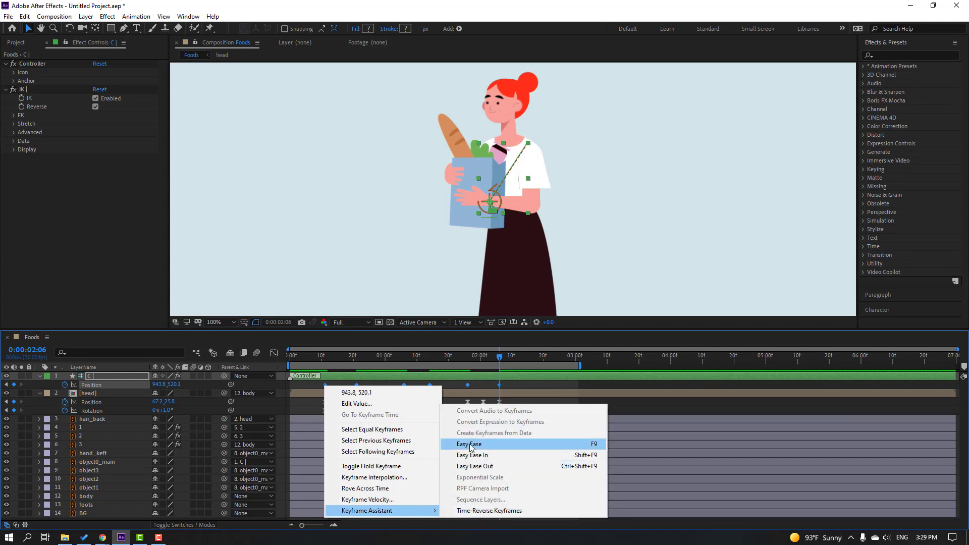
left_click(594, 447)
key("space")
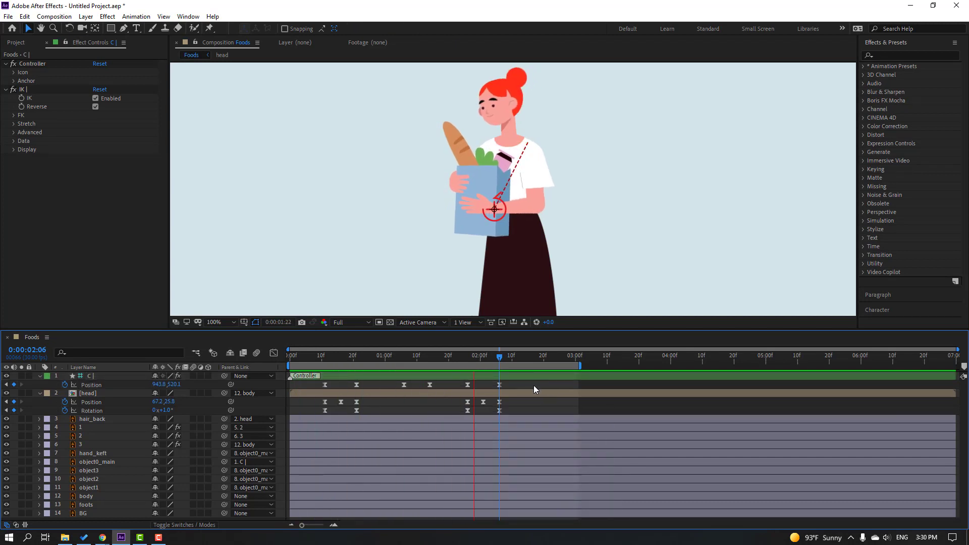
- Keyframe the body layer's rotation at 0° on 0:00:00:05 and at 3° on 0:00:00:17
left_click(324, 358)
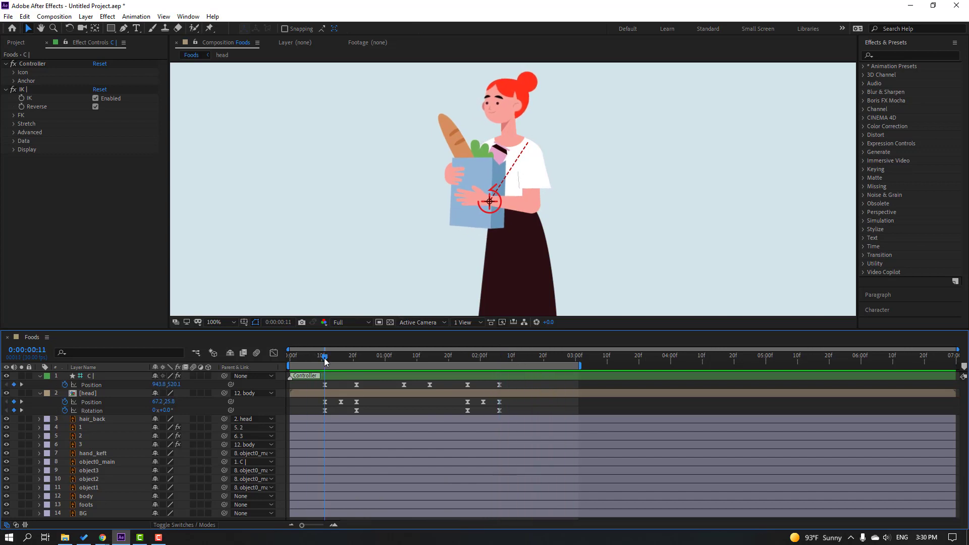
left_click(90, 497)
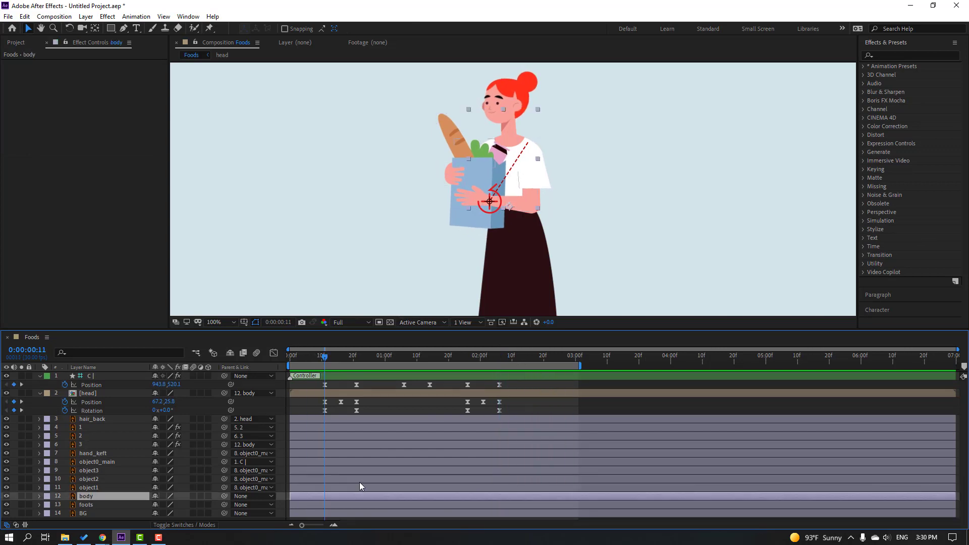
left_click_drag(324, 358, 306, 357)
key("r")
left_click(65, 504)
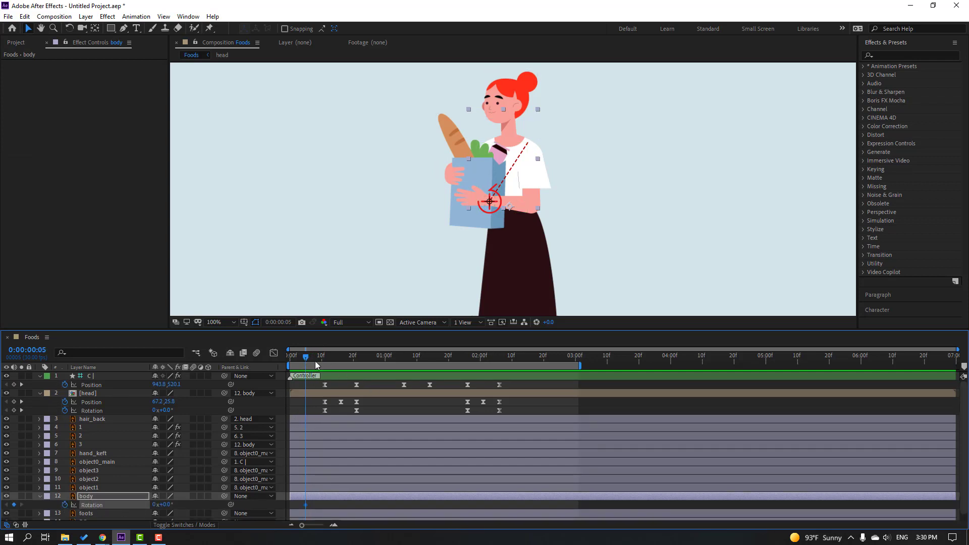
left_click_drag(329, 357, 345, 360)
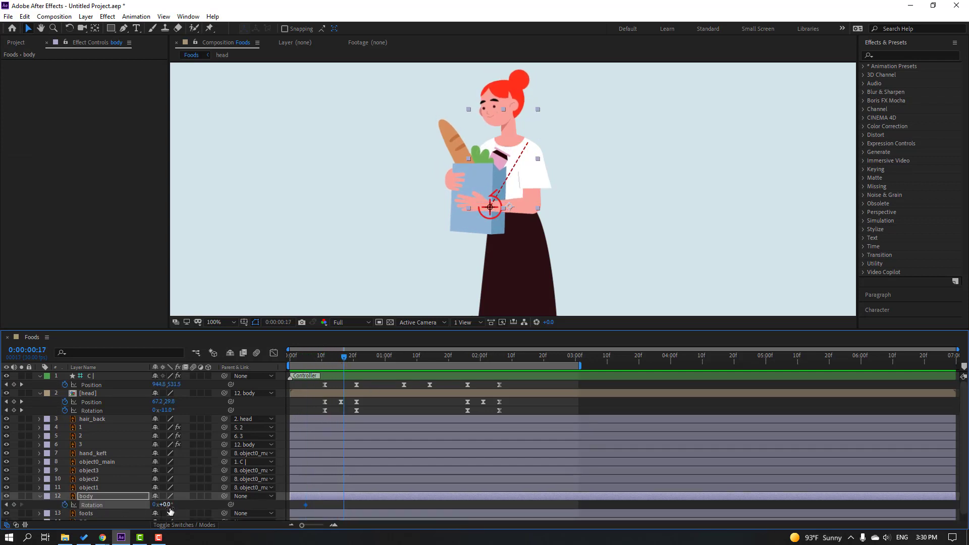
left_click(168, 505)
type("3")
key("Return")
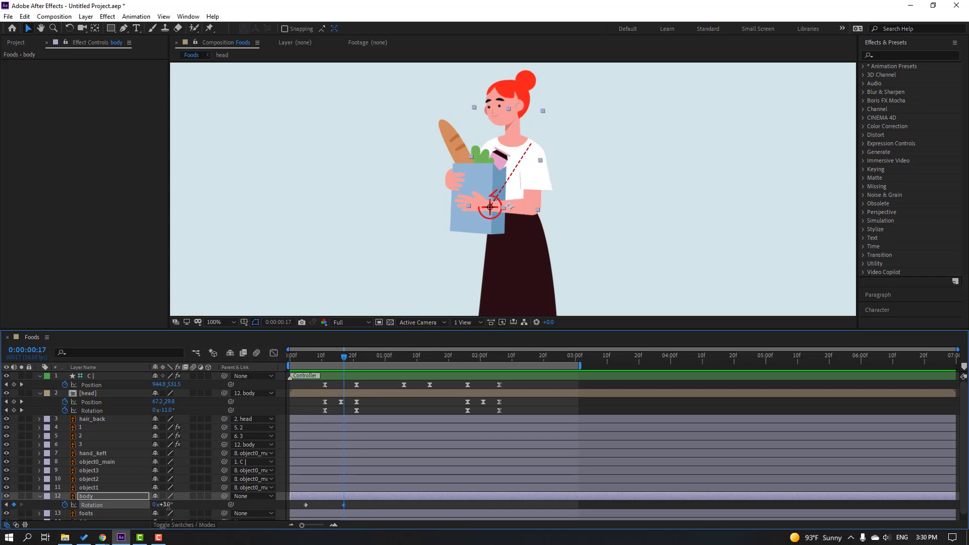
- Apply Easy Ease to both body rotation keyframes
left_click_drag(344, 357, 373, 368)
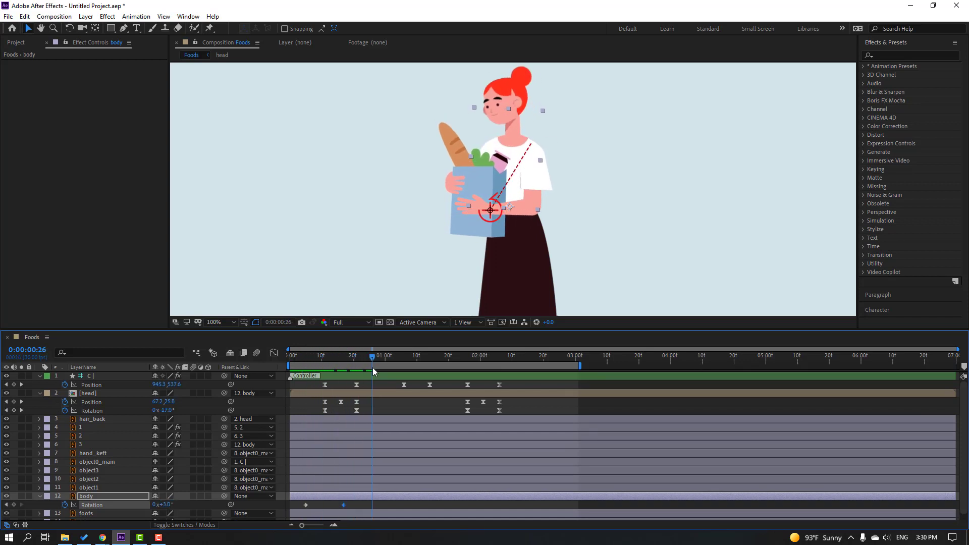
right_click(305, 505)
mouse_move(354, 497)
left_click(450, 431)
- Move the two body rotation keyframes closer together, shift both to start at about 0:00:00:10, and preview the timing
left_click_drag(343, 506, 334, 506)
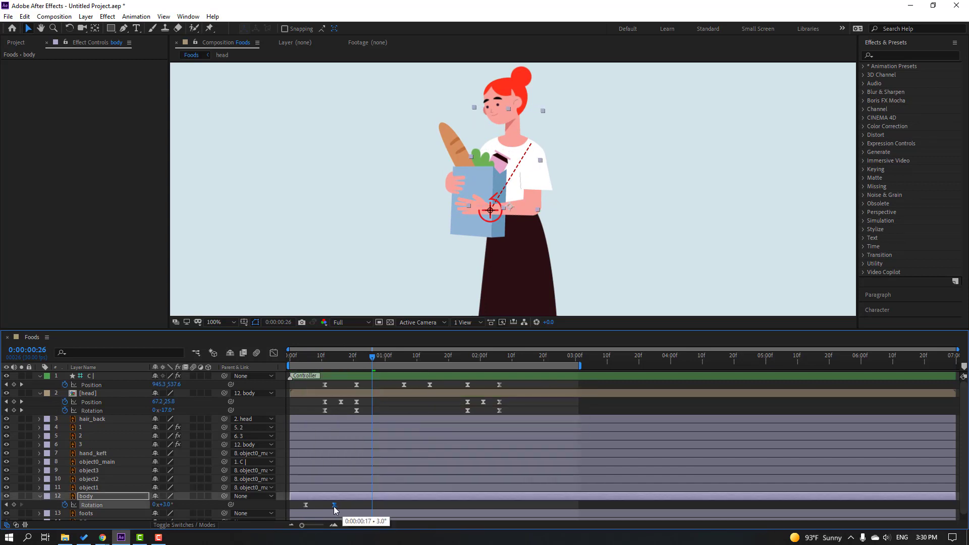
left_click(359, 506)
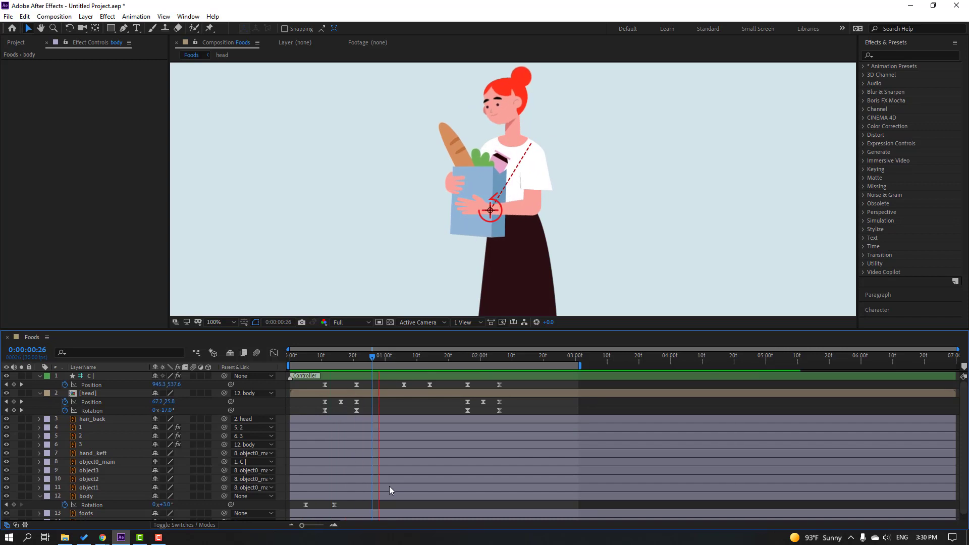
left_click_drag(349, 504, 320, 509)
key("space")
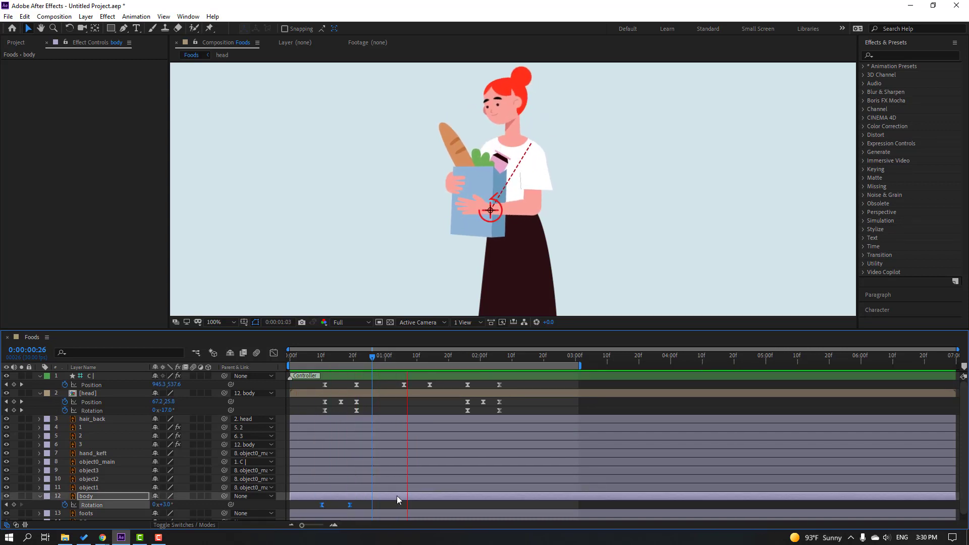
key("space")
- Keyframe the body's rotation at 3° on 0:00:01:06 and at -2° on 0:00:01:14 and 0:00:01:26
key("Page_Down")
left_click_drag(404, 358, 406, 358)
left_click(14, 505)
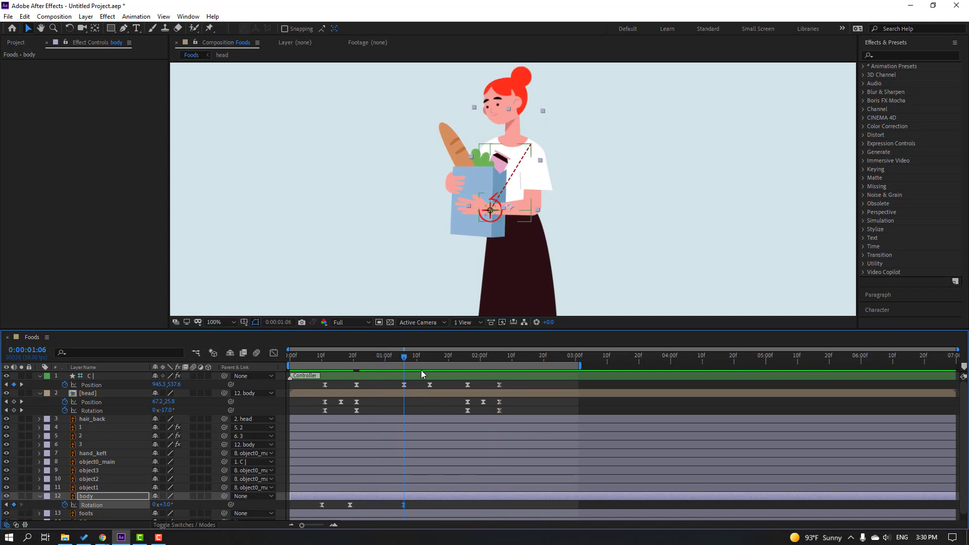
left_click_drag(404, 359, 430, 359)
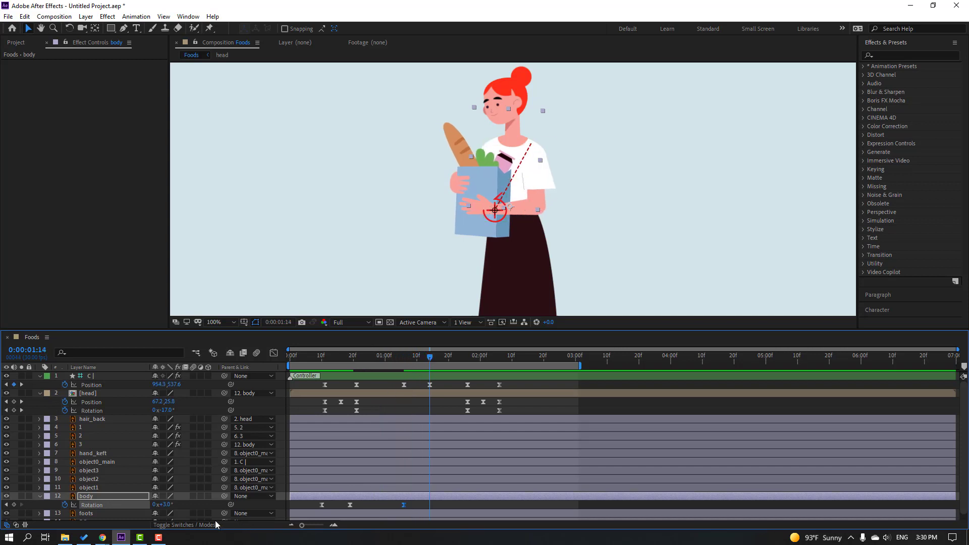
left_click(163, 505)
type("-2")
key("Return")
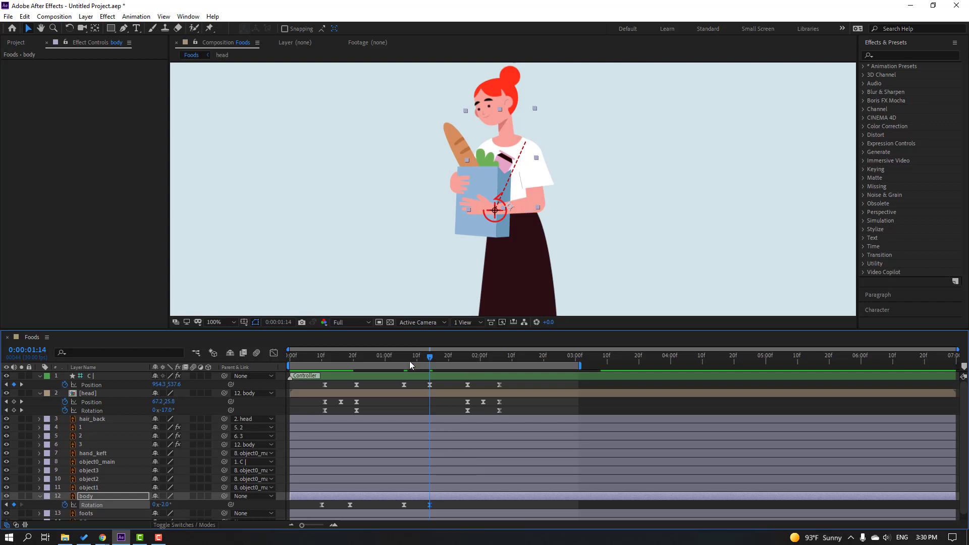
left_click_drag(403, 358, 465, 368)
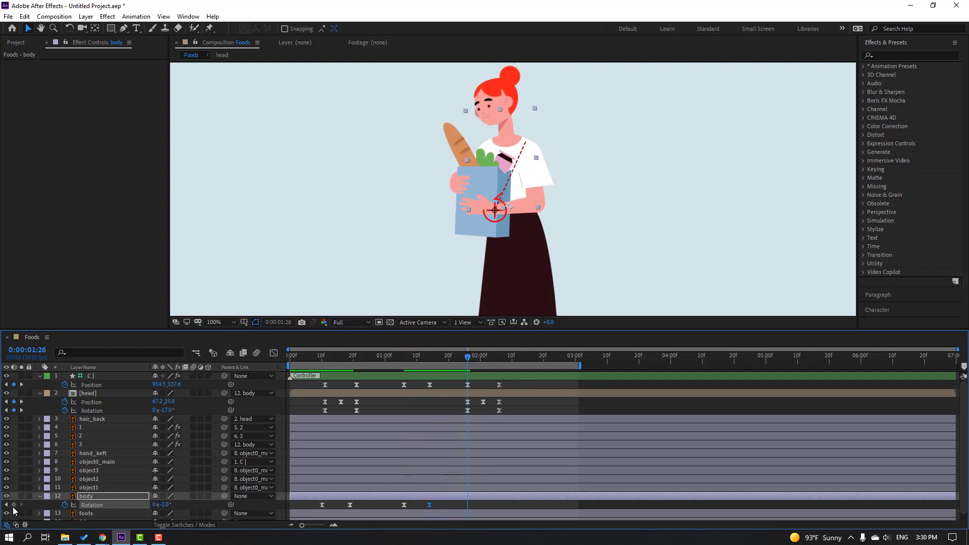
- Copy the body's first 0° rotation keyframe to 0:00:02:06 and preview the full character animation
left_click_drag(470, 361, 499, 363)
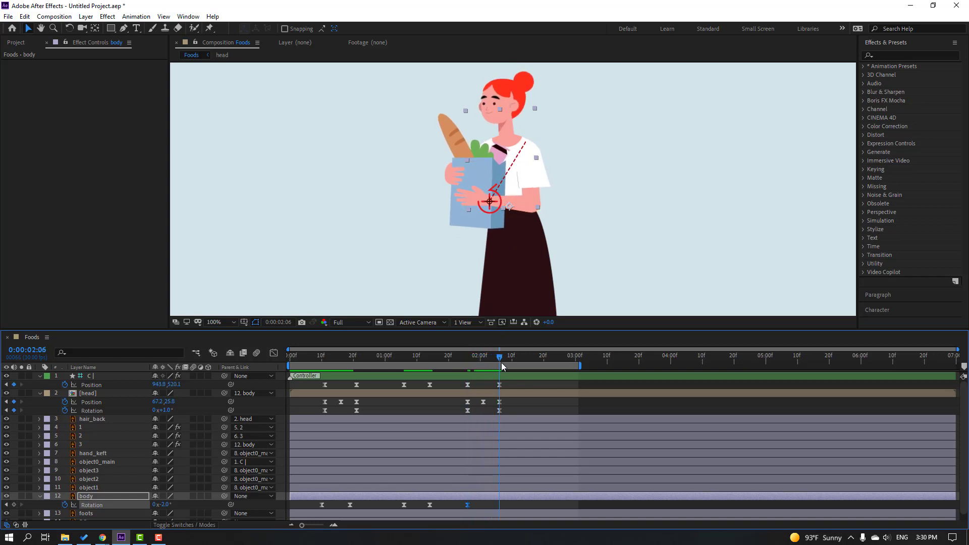
left_click(322, 505)
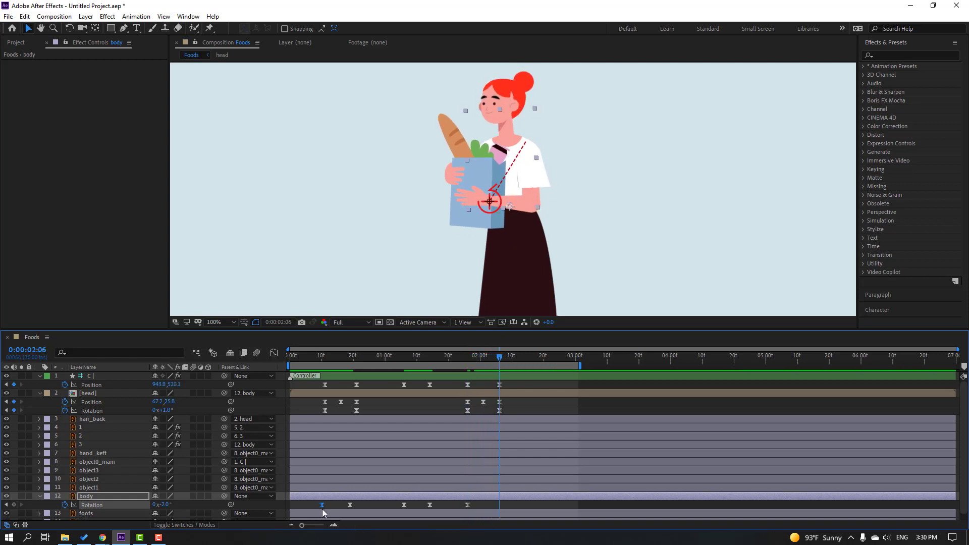
key("ctrl+c")
key("ctrl+v")
left_click(524, 507)
key("comma")
key("comma")
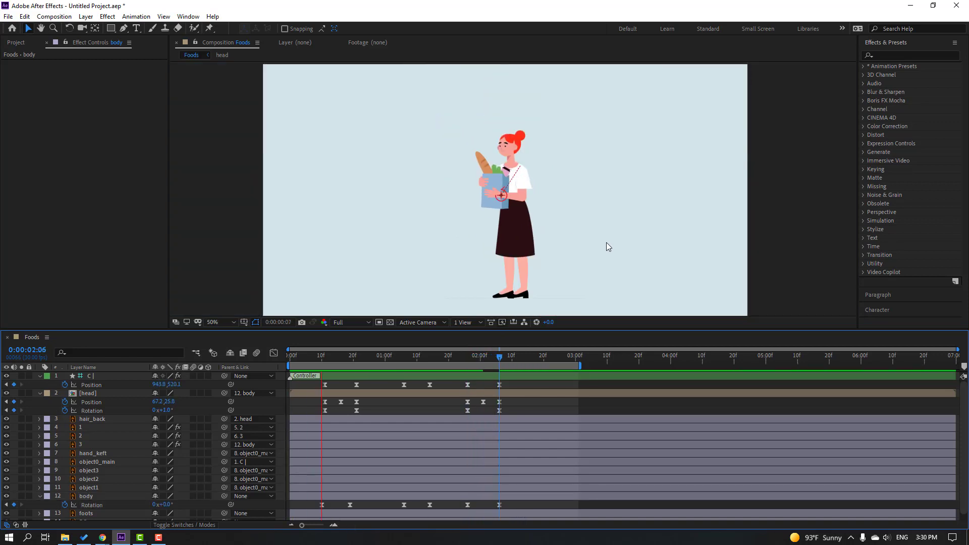
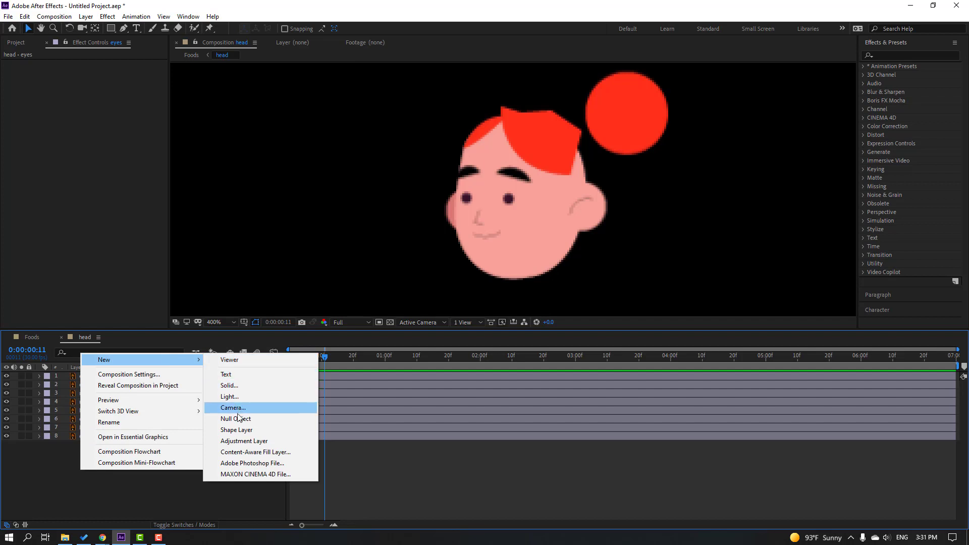
- Add a null object to the head composition and centre its anchor point within the null
key("comma")
key("comma")
key("comma")
left_click_drag(520, 264, 514, 199)
key("period")
key("period")
key("period")
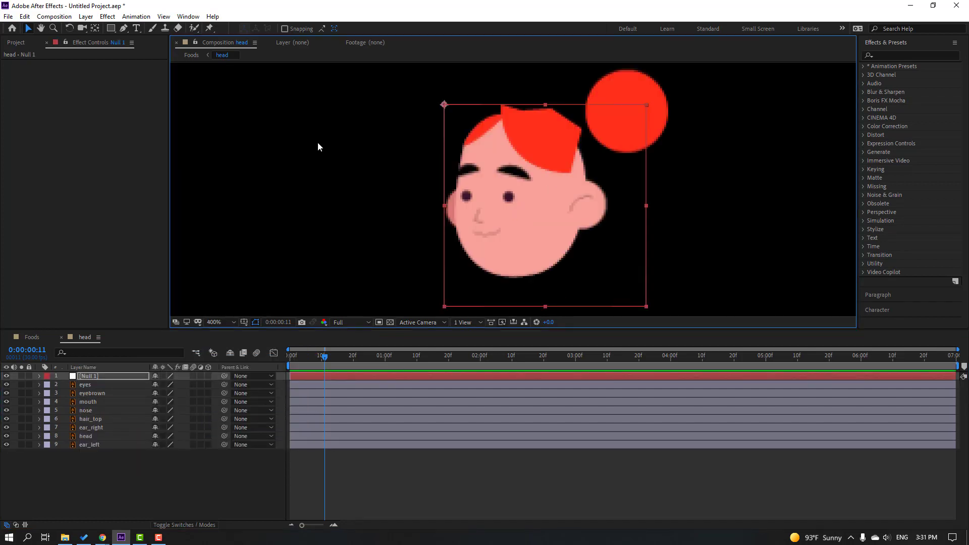
left_click(98, 32)
key("ctrl+alt+Home")
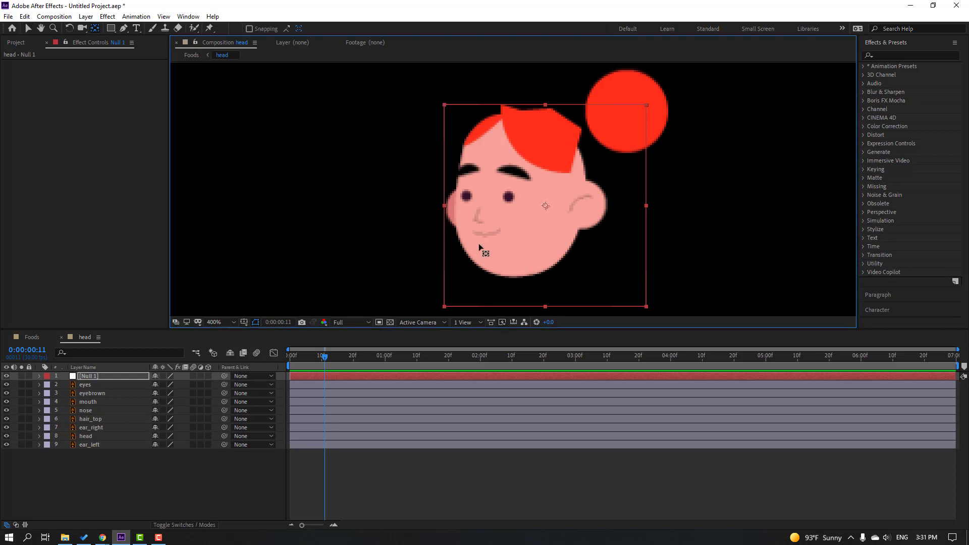
- Parent the eyes, eyebrown, mouth and nose layers to Null 1
key("v")
left_click(84, 385)
left_click(80, 462)
left_click(96, 385)
left_click(105, 395, "ctrl")
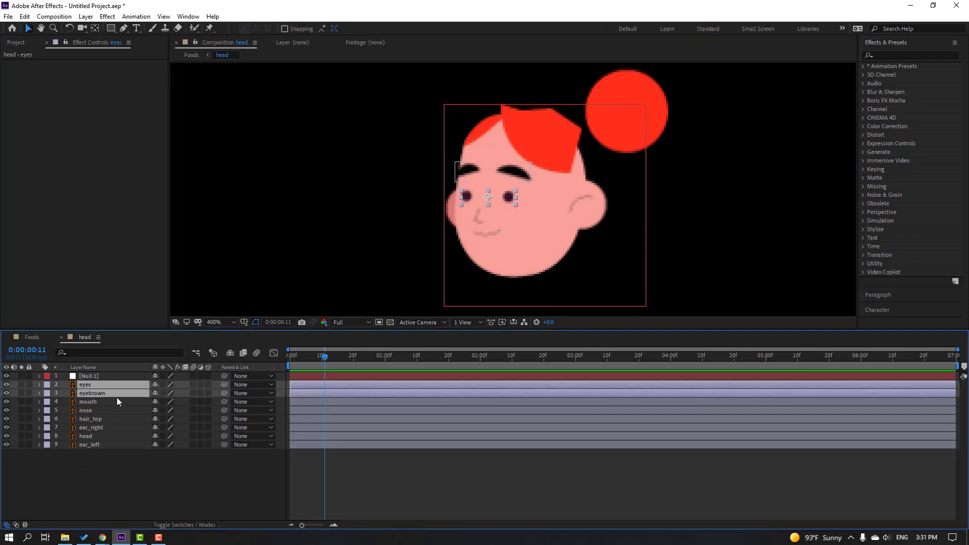
left_click(105, 403, "ctrl")
left_click(95, 411, "ctrl")
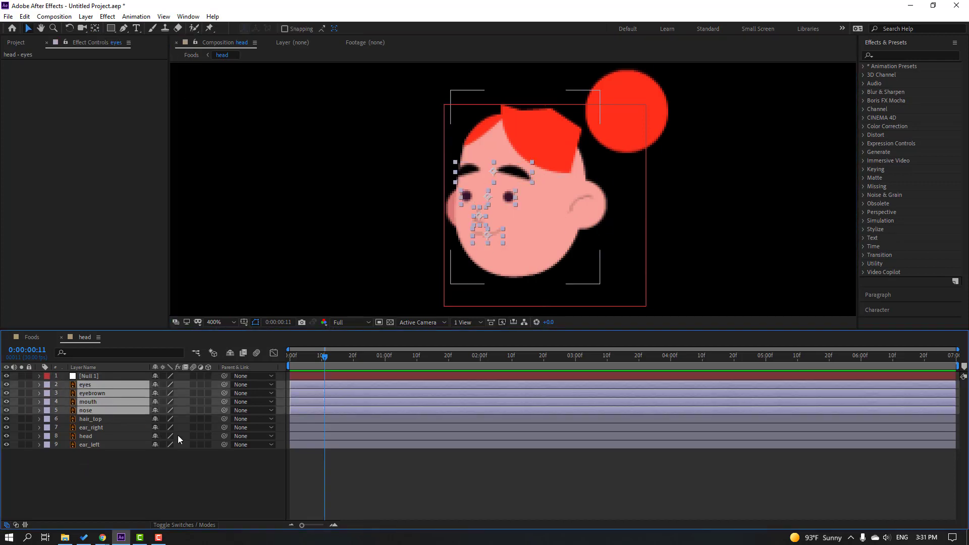
left_click_drag(224, 385, 88, 378)
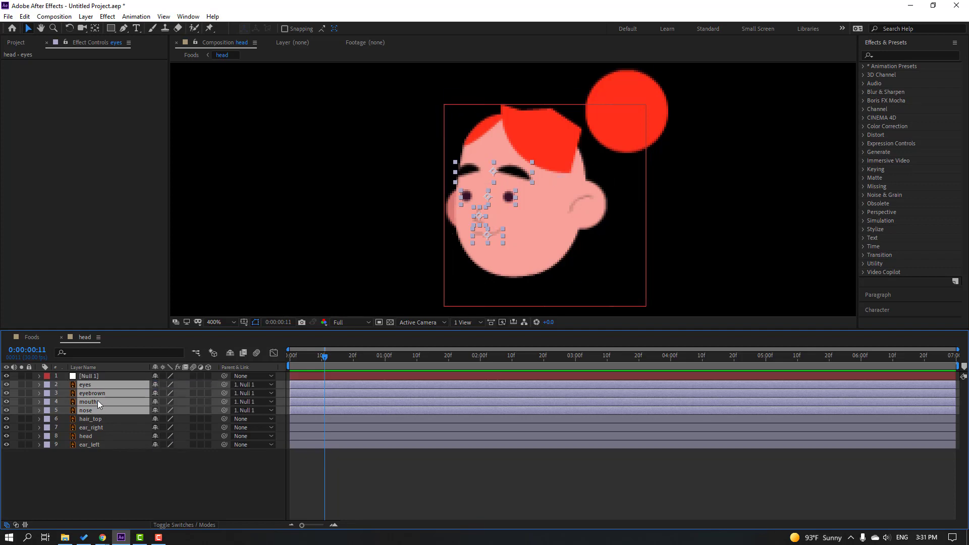
- Keyframe Null 1's position at 0:00:00:11, and about 8 px lower at 0:00:00:21 to match the head's downward turn
left_click(93, 378)
key("p")
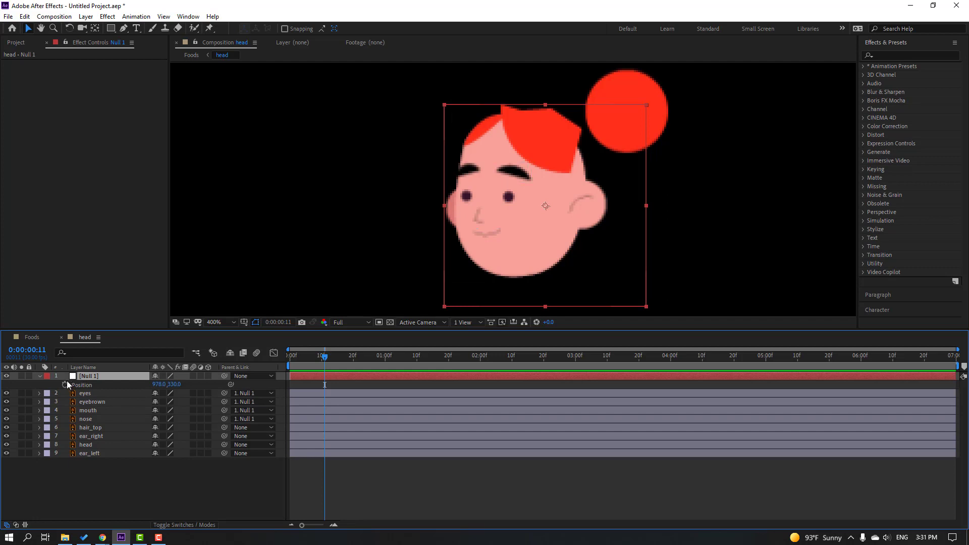
left_click(32, 338)
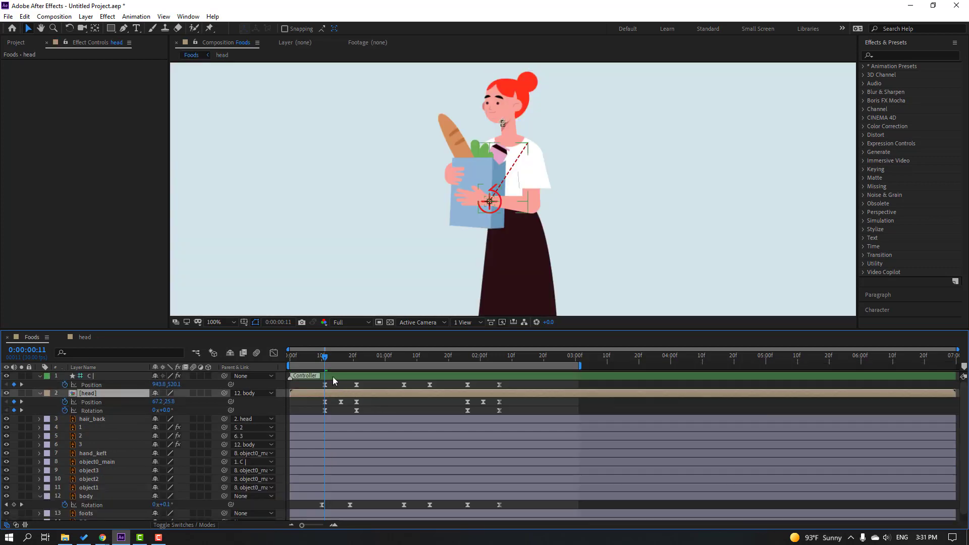
left_click_drag(325, 359, 361, 361)
left_click(84, 340)
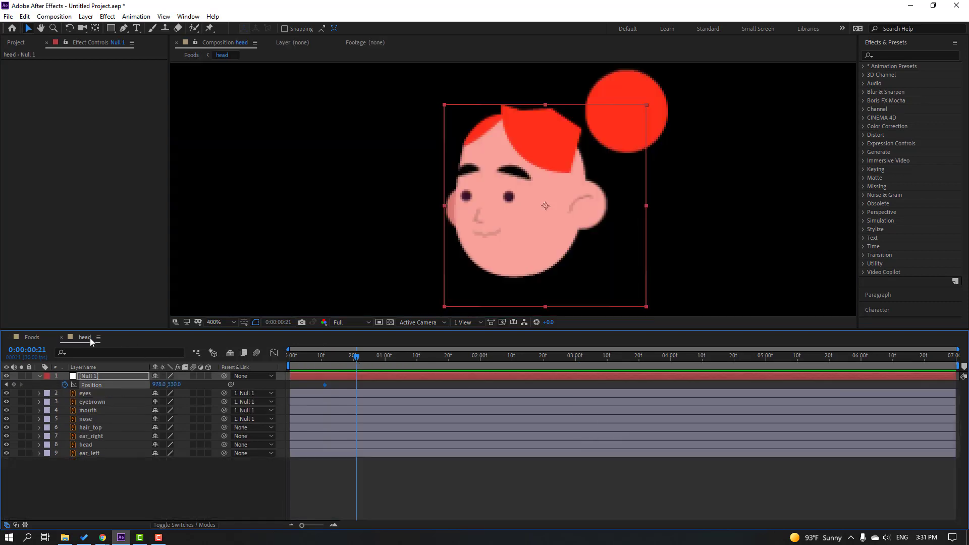
left_click_drag(498, 222, 498, 234)
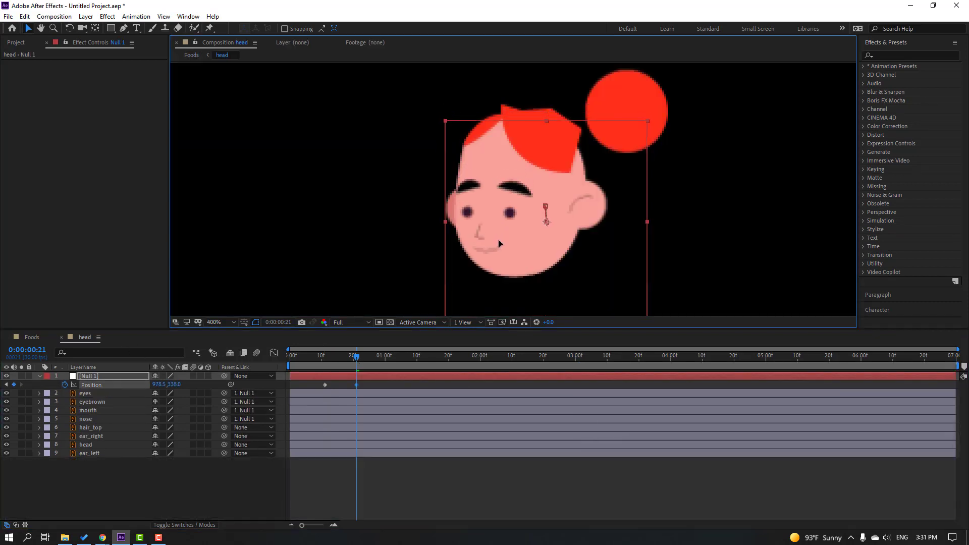
- Hold Null 1's position with a keyframe at 0:00:01:06 and keyframe it slightly down and to the right at 0:00:01:14
left_click(32, 337)
left_click_drag(311, 352, 404, 362)
left_click(85, 338)
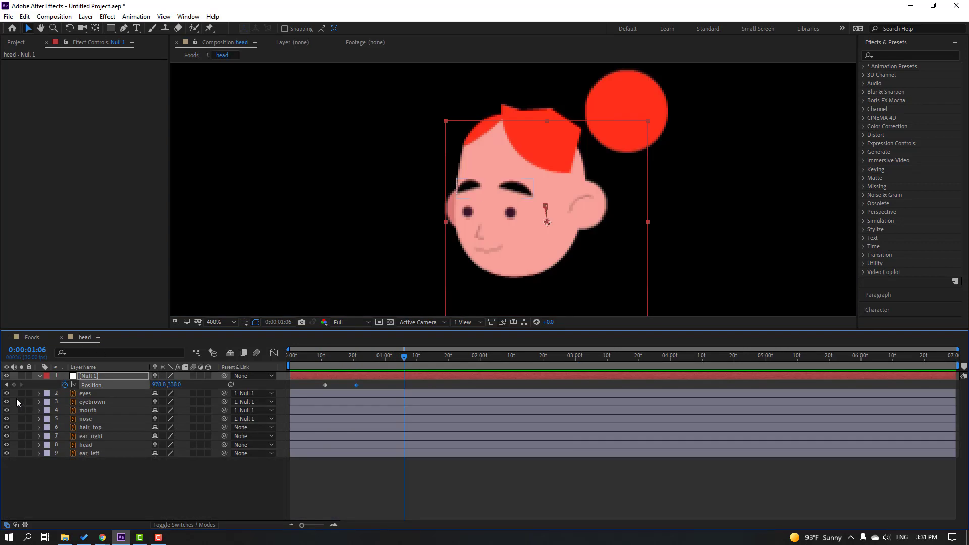
left_click(32, 337)
left_click(422, 360)
left_click_drag(422, 360, 430, 362)
left_click(85, 339)
left_click_drag(490, 229, 495, 234)
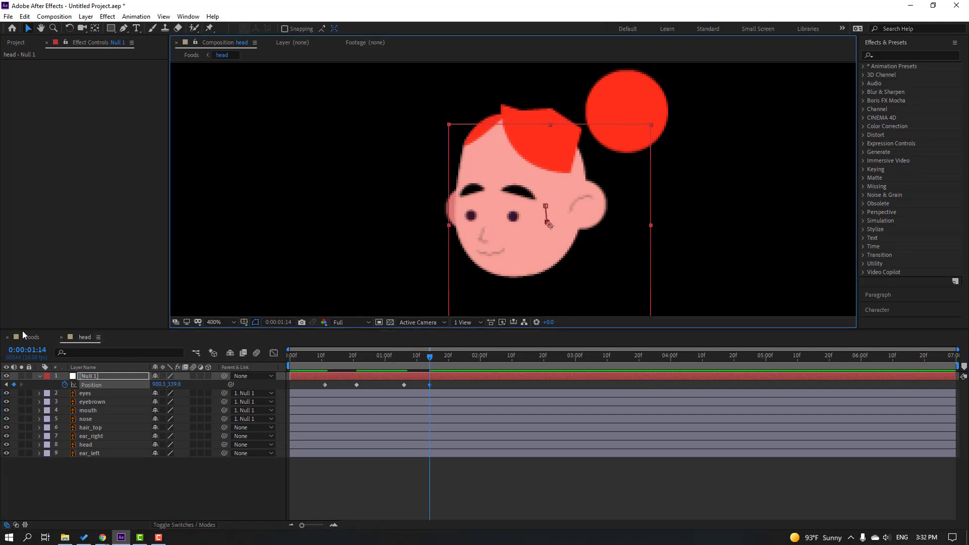
- Hold Null 1's position with a keyframe at 0:00:01:26 and copy its first position keyframe to 0:00:02:06
left_click(26, 337)
left_click_drag(435, 360, 464, 364)
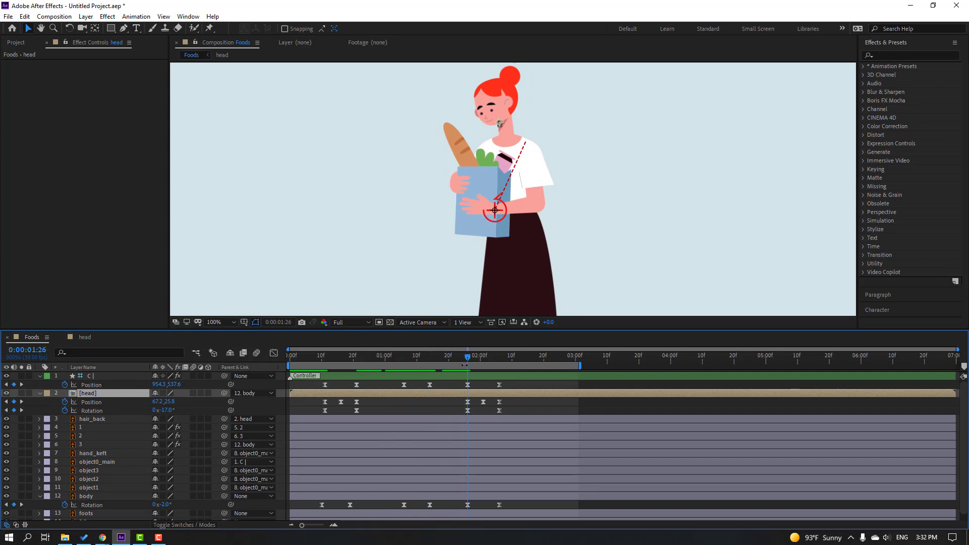
left_click(84, 339)
left_click(32, 336)
left_click(488, 360)
left_click_drag(488, 359, 499, 361)
left_click(91, 340)
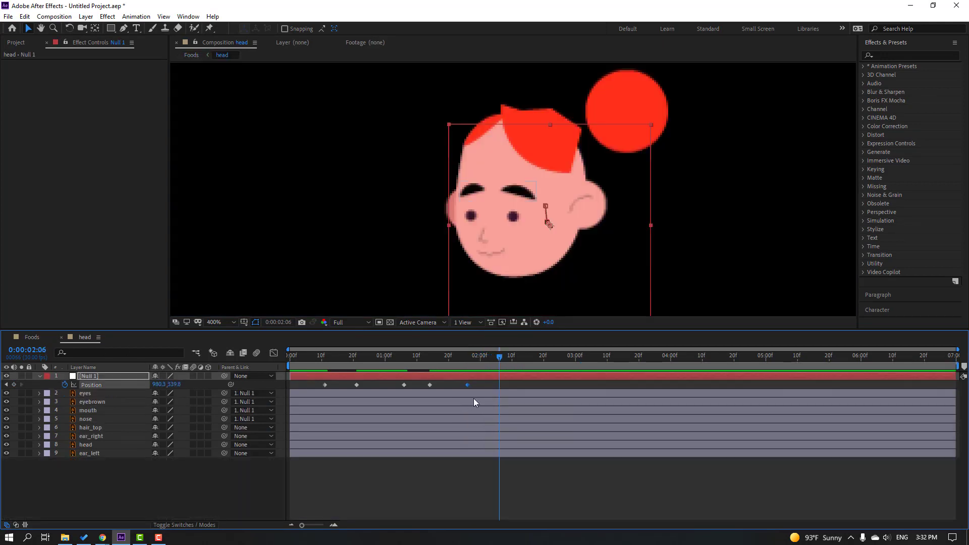
left_click_drag(301, 396, 303, 396)
key("ctrl+c")
key("ctrl+v")
- Apply Easy Ease to all of Null 1's position keyframes and preview the result in the Foods composition
left_click_drag(519, 385, 326, 388)
right_click(326, 387)
mouse_move(388, 513)
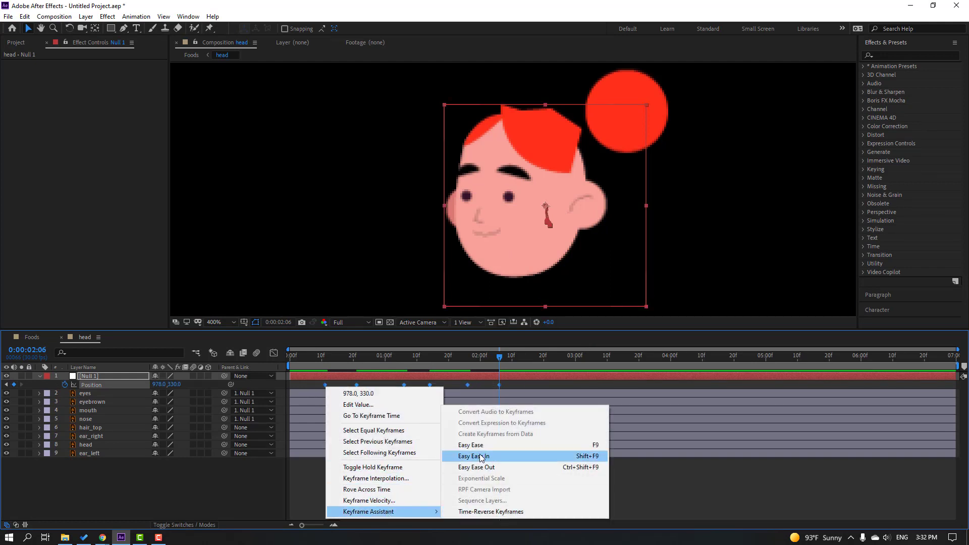
left_click(474, 448)
left_click(32, 339)
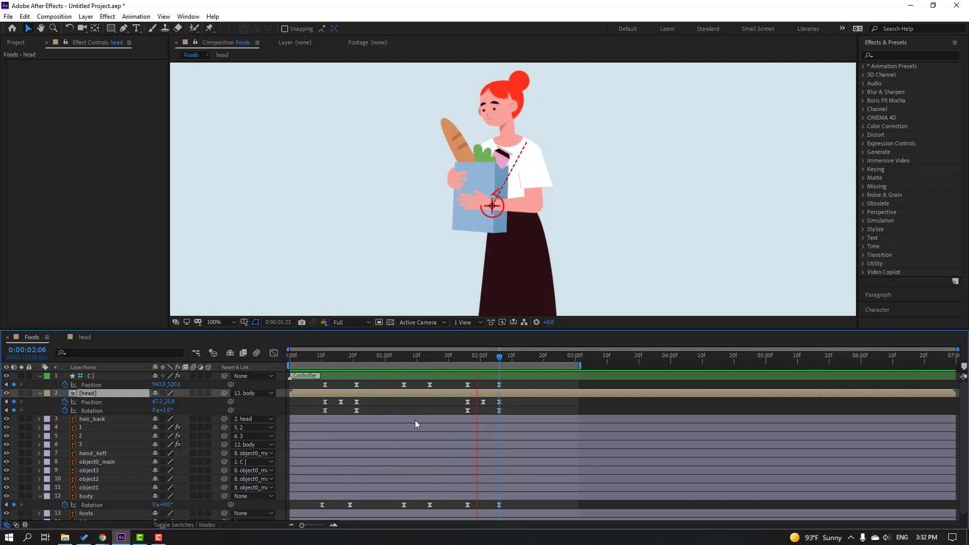
left_click(313, 501)
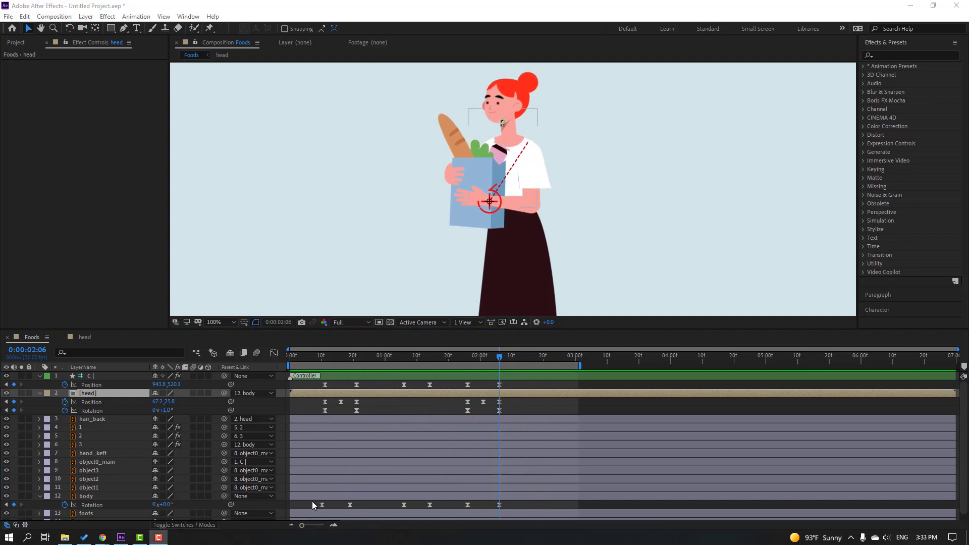
- Move the hand_keft layer's anchor point to the hand's outer edge, where it meets the side of the bag
left_click(325, 356)
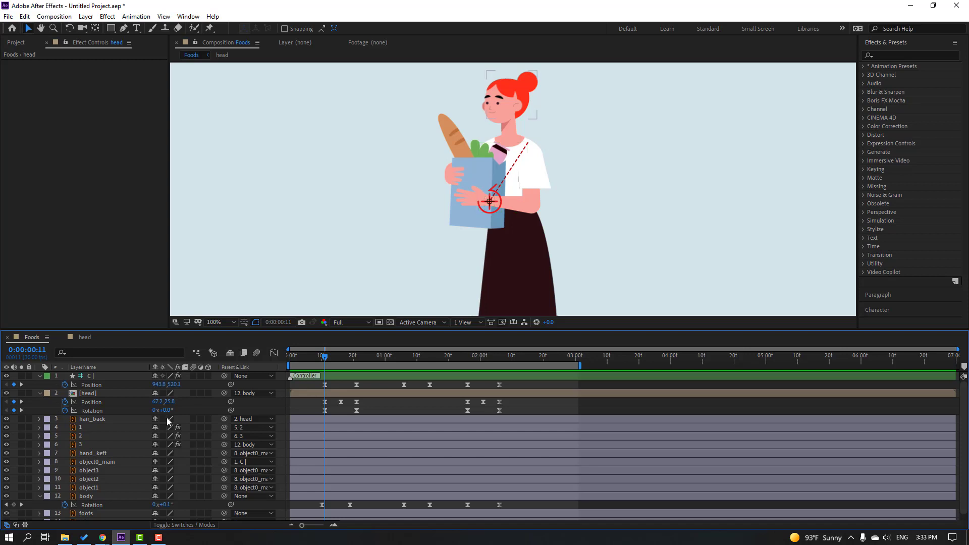
scroll(126, 454, "down", 1)
left_click(100, 448)
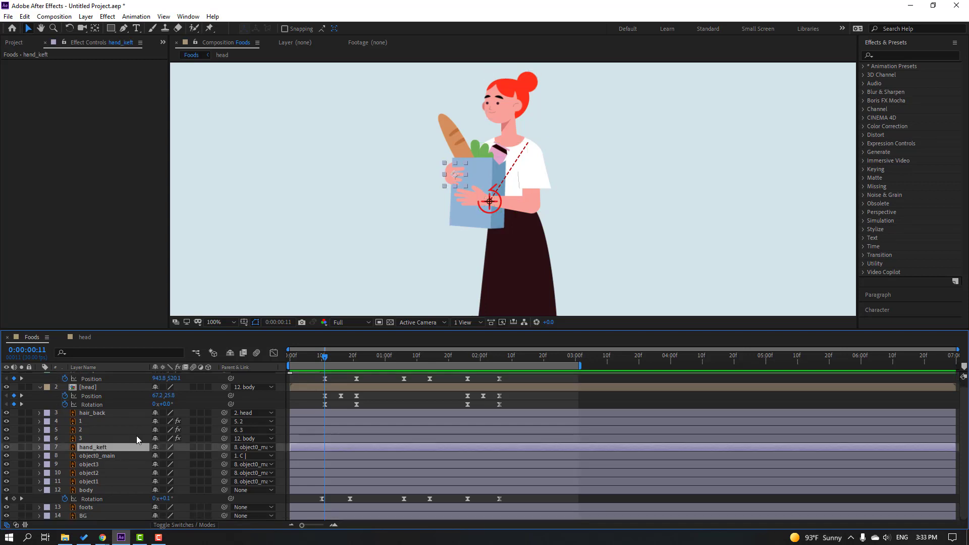
scroll(464, 167, "up", 4)
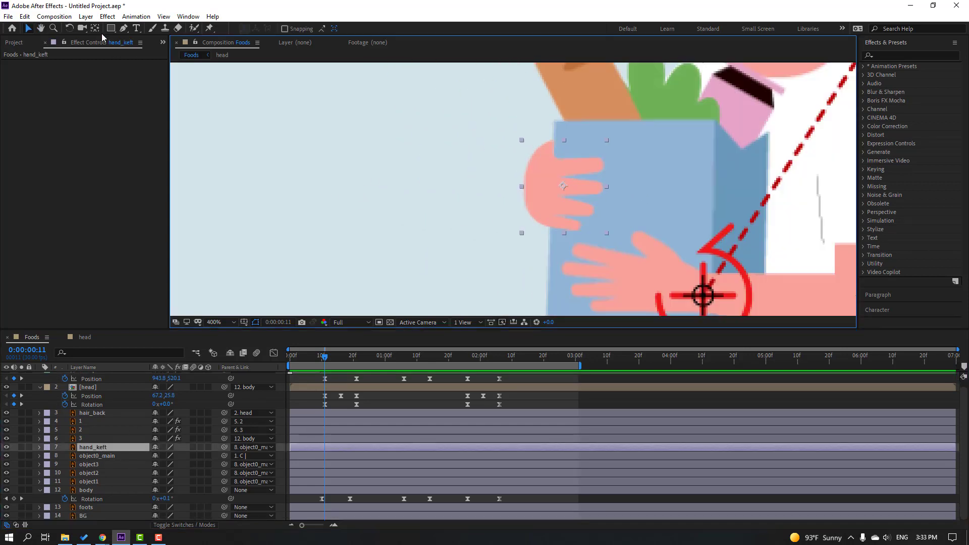
left_click(96, 29)
left_click_drag(564, 186, 527, 188)
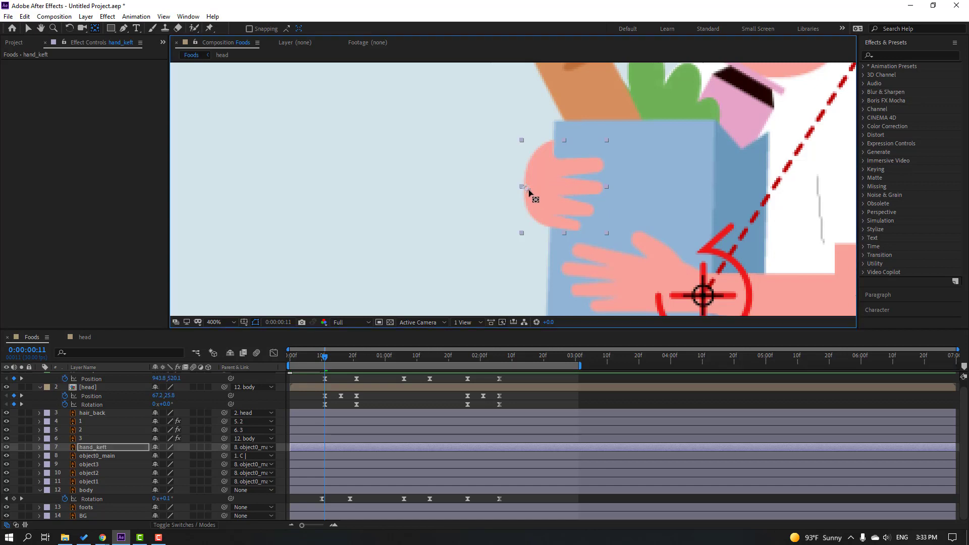
left_click(29, 29)
scroll(461, 204, "down", 2)
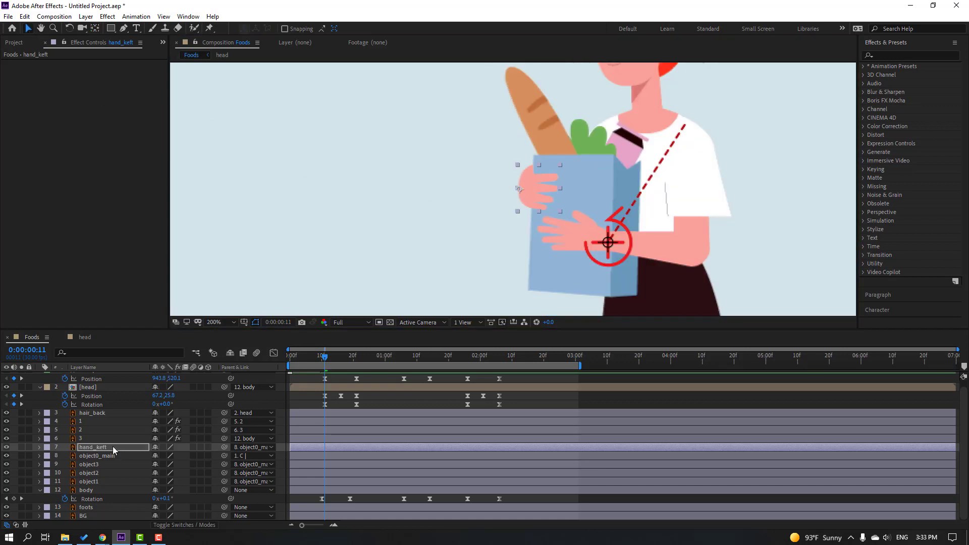
- Keyframe the hand_keft layer's rotation at 0° on 0:00:00:11 and rotated clockwise on 0:00:00:21
left_click(103, 450)
key("r")
left_click(65, 456)
left_click_drag(335, 360, 357, 361)
left_click_drag(164, 456, 176, 456)
- Hold hand_keft's rotation at 0:00:01:06, keyframe 12° at 0:00:01:14 and 0:00:01:26, and copy the initial 0° keyframe to 0:00:02:06
left_click_drag(363, 358, 431, 360)
left_click(14, 456)
left_click_drag(165, 456, 163, 456)
left_click_drag(461, 360, 501, 358)
left_click(325, 456)
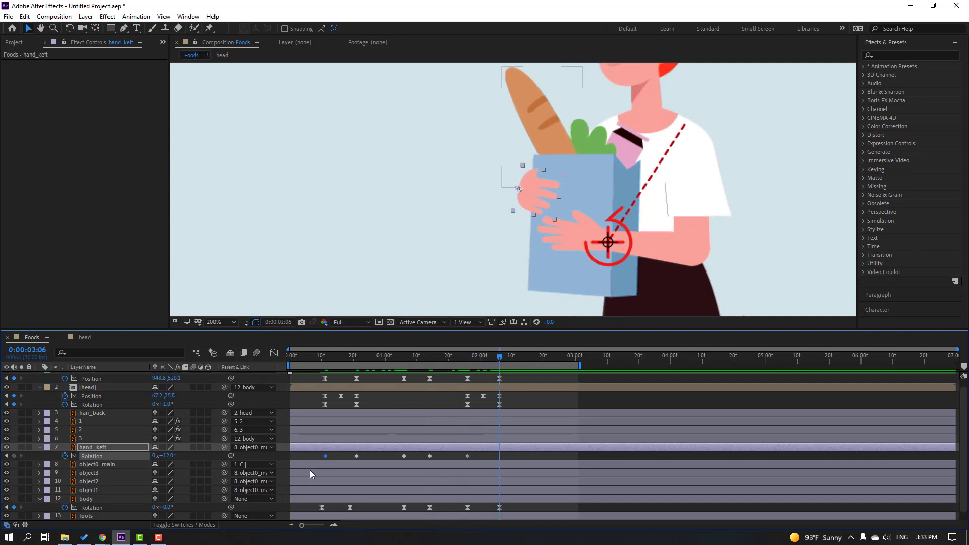
key("ctrl+c")
key("ctrl+v")
- Apply Easy Ease to all hand_keft rotation keyframes and preview the animation
left_click_drag(533, 454, 323, 461)
right_click(325, 456)
mouse_move(393, 448)
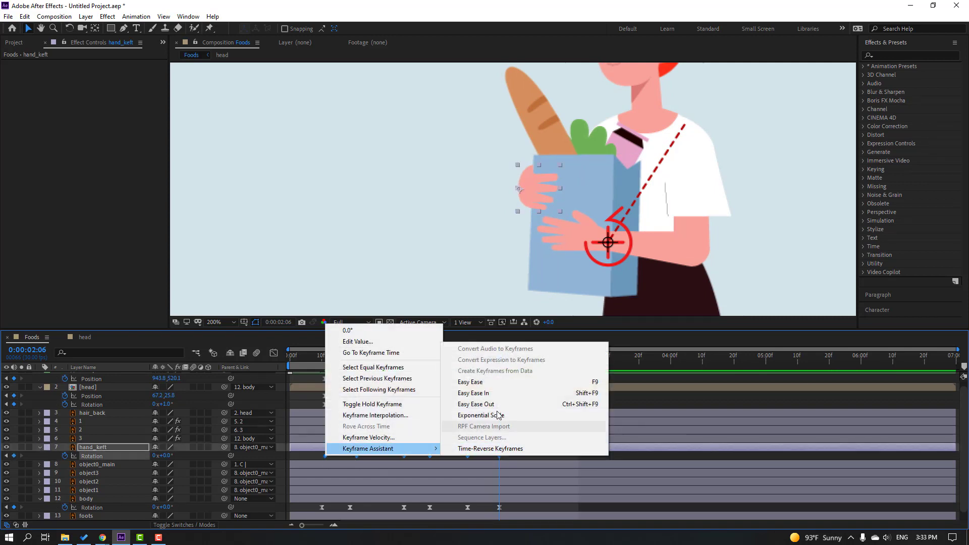
left_click(470, 382)
left_click(445, 263)
key("comma")
key("space")
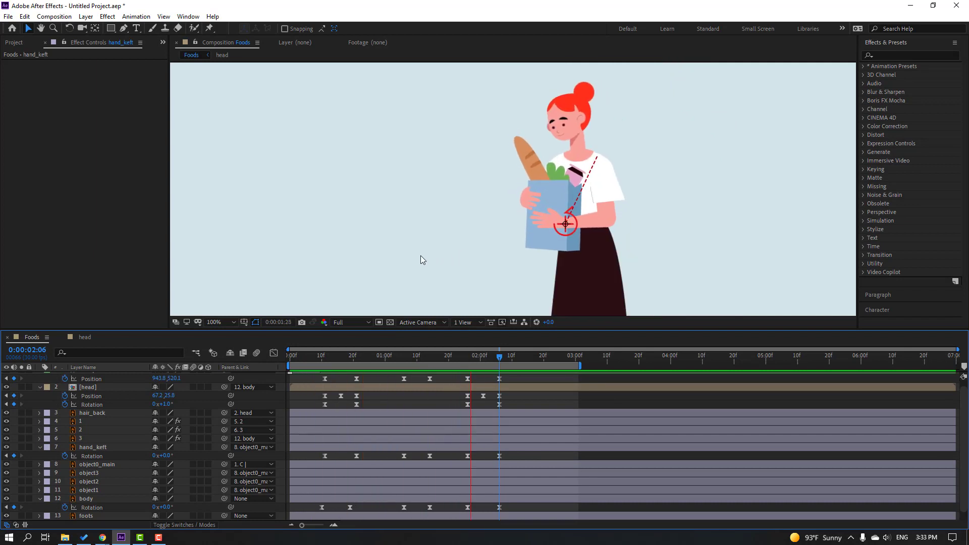
key("space")
- Keyframe the body's position at about 0:00:00:10 and lower it to Y 537.2 at 0:00:00:15
left_click(86, 499)
scroll(345, 447, "down", 1)
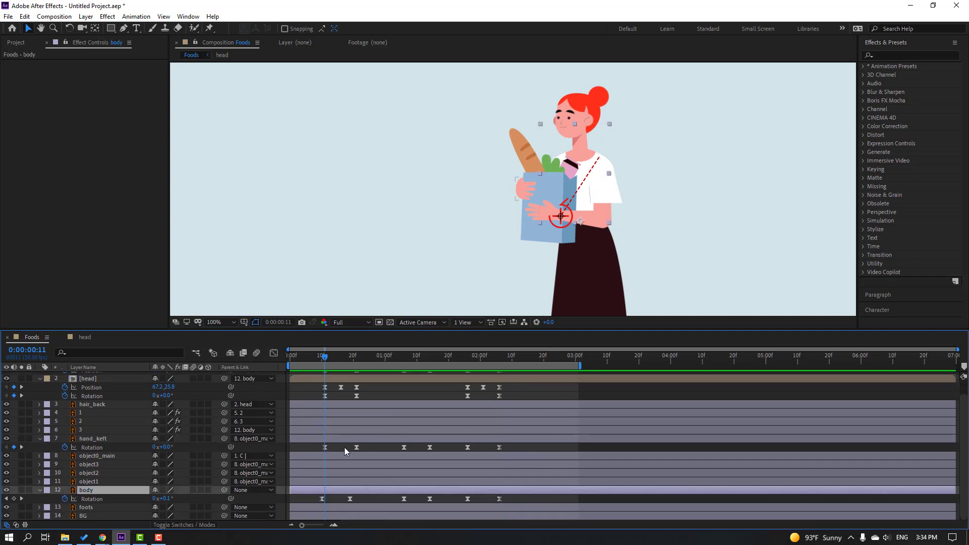
key("shift+p")
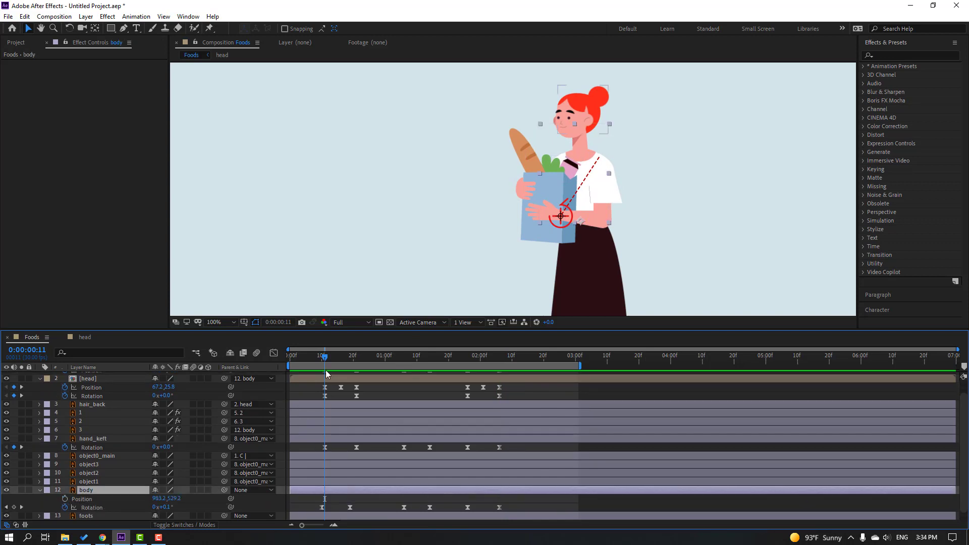
key("alt+shift+p")
left_click_drag(323, 358, 341, 363)
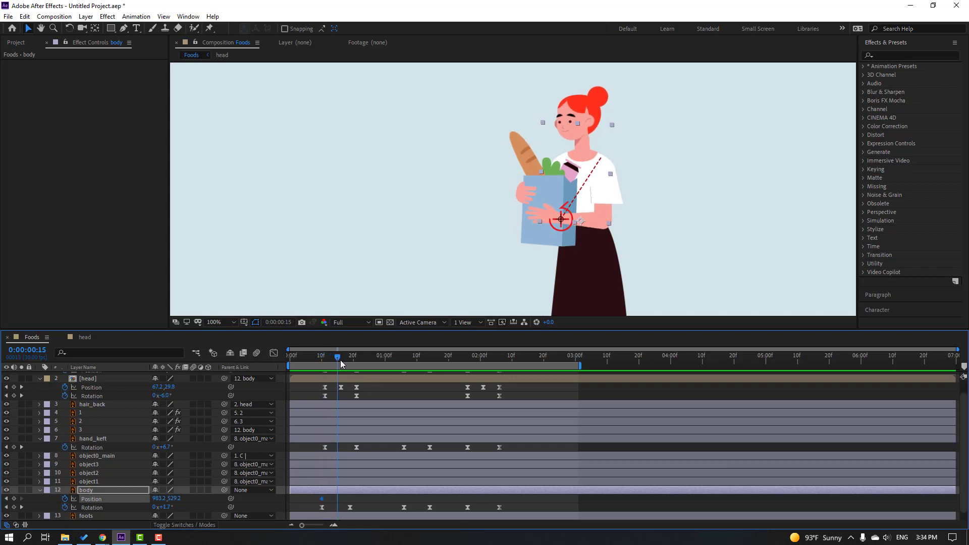
key("Down")
key("Down")
key("Down")
key("Down")
key("Down")
key("Down")
key("Down")
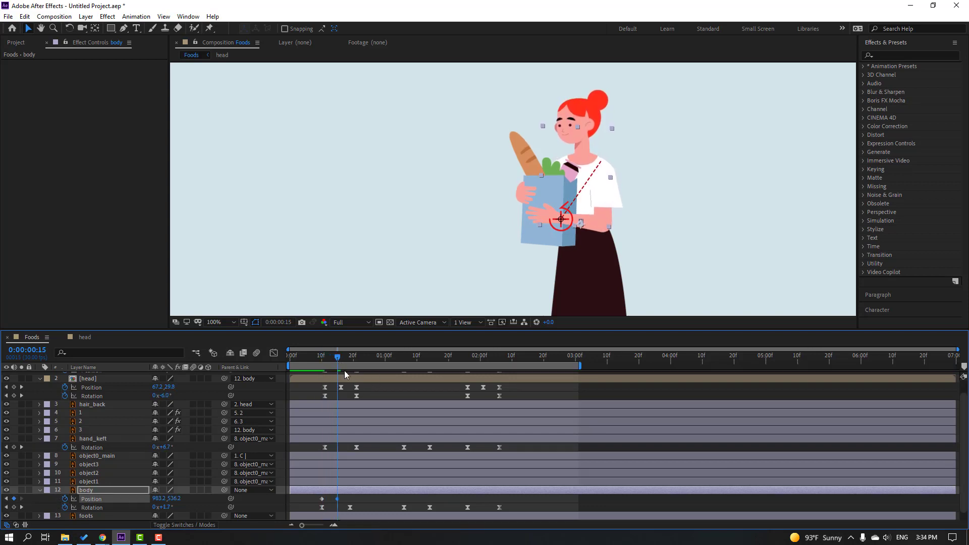
- Raise the body to Y 529.2 with a position keyframe at 0:00:00:19
left_click_drag(345, 360, 352, 360)
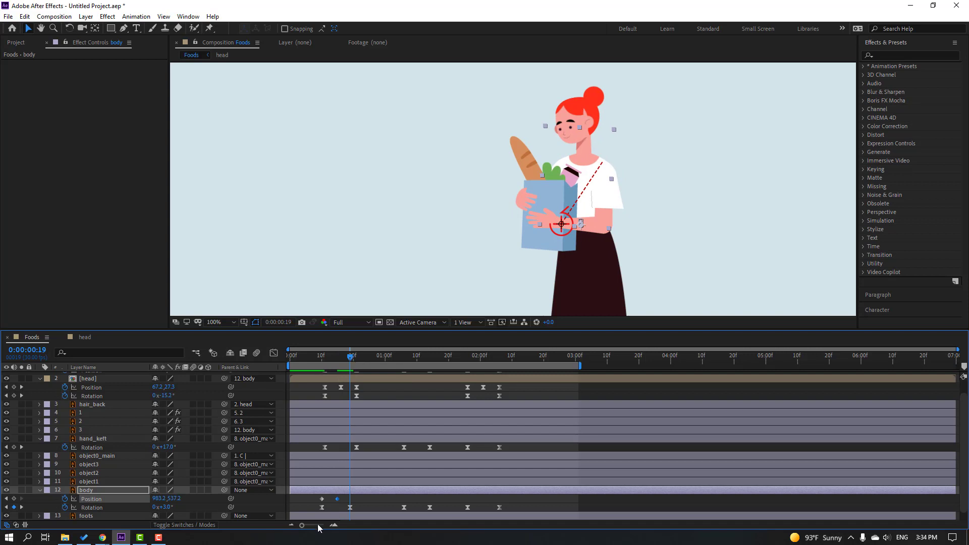
key("Up")
key("Up")
key("Up")
key("Up")
key("Up")
key("Up")
key("Up")
key("Up")
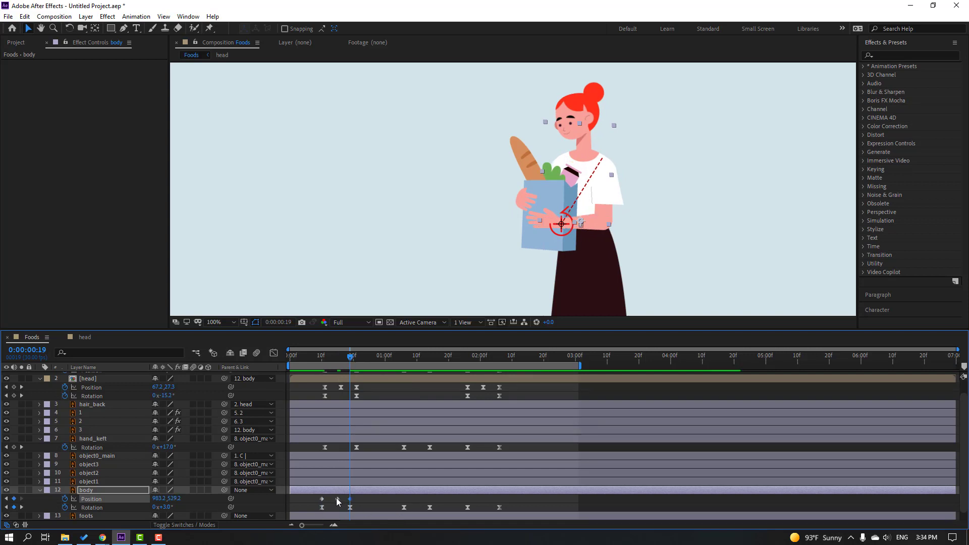
- Apply Easy Ease to the body's three position keyframes
left_click_drag(382, 501, 323, 504)
right_click(322, 500)
mouse_move(361, 491)
left_click(501, 430)
- Adjust the body's middle position keyframe to Y 532.2 at 0:00:00:14 and preview the whole composition
key("j")
key("j")
scroll(398, 265, "down", 4)
key("space")
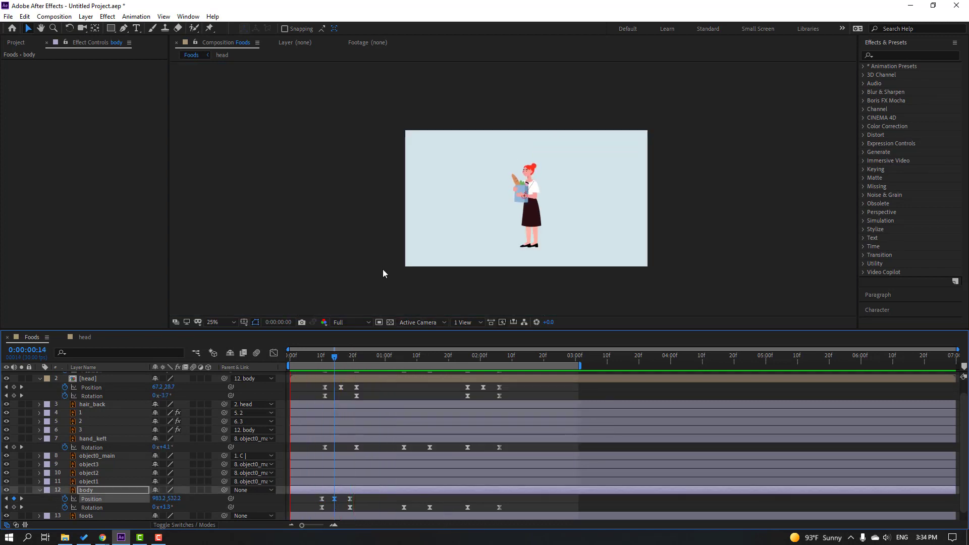
- Copy the body's three position keyframes, paste them starting at about 0:00:01:06 and at 0:00:01:26, and preview the animation
scroll(445, 273, "up", 2)
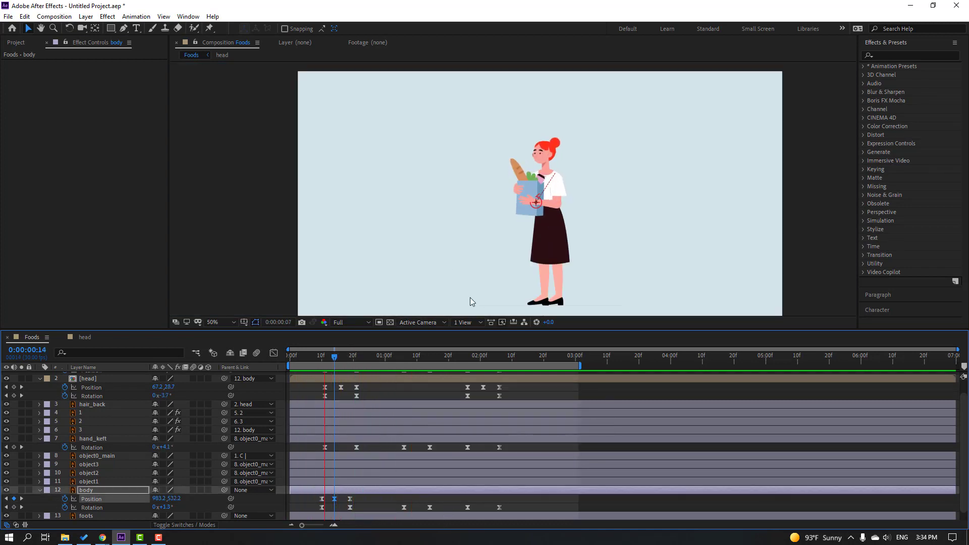
scroll(541, 284, "up", 2)
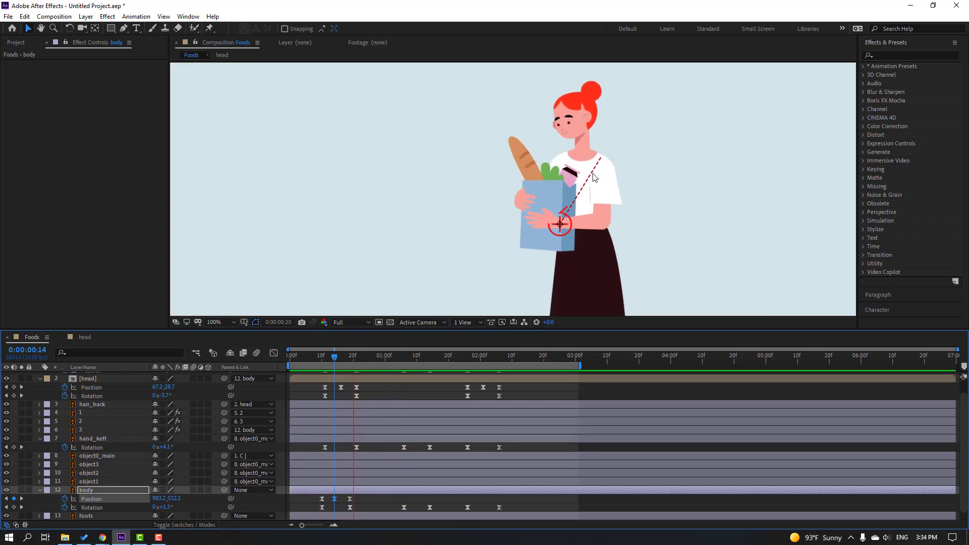
key("space")
left_click_drag(364, 496, 310, 498)
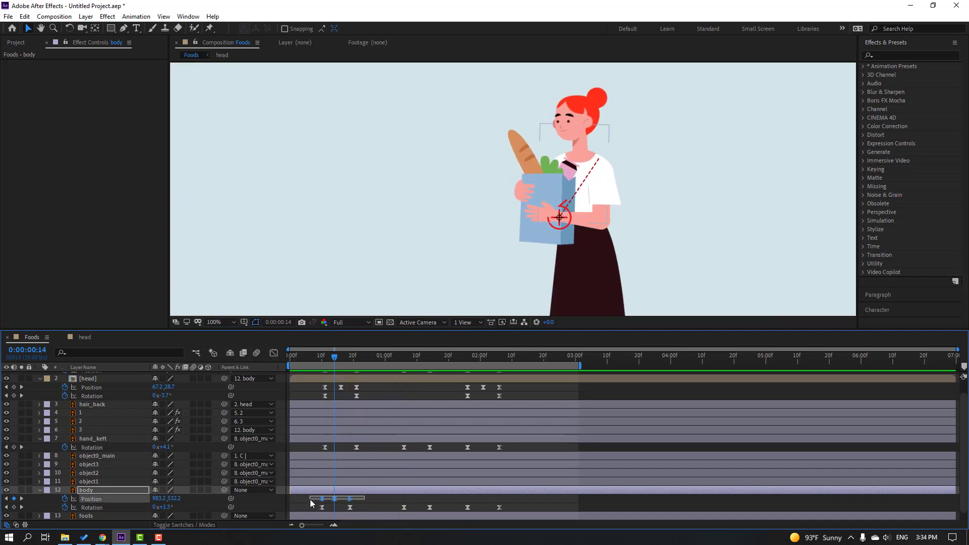
left_click_drag(390, 356, 440, 363)
key("ctrl+v")
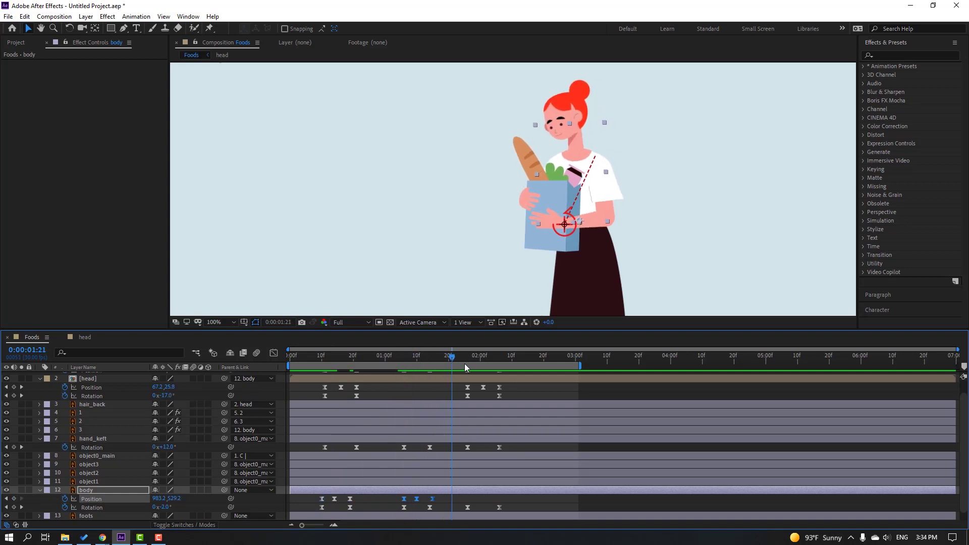
key("F2")
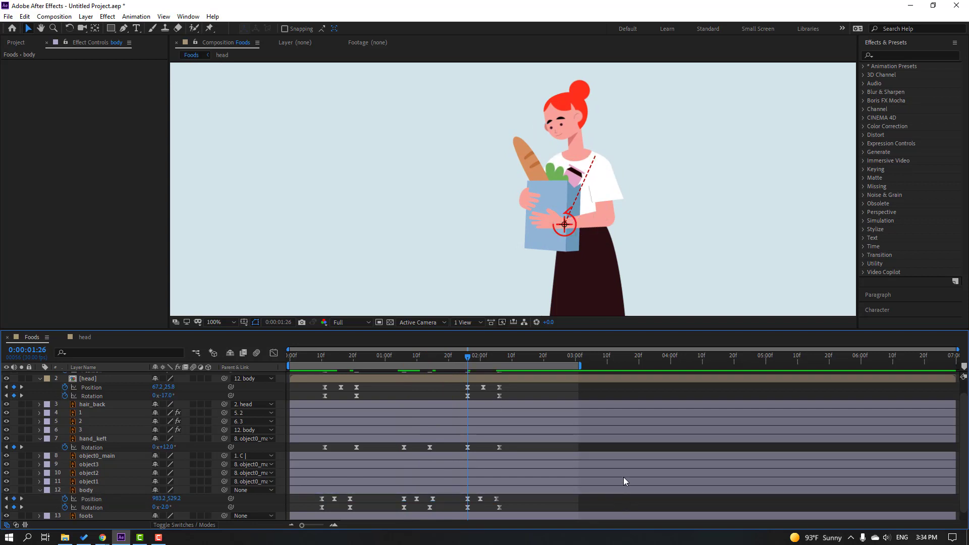
key("space")
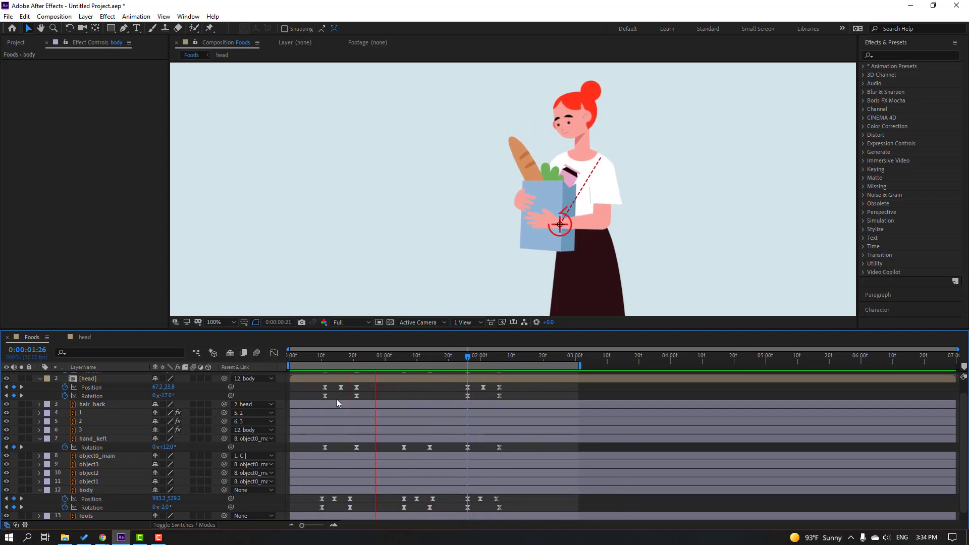
key("space")
- In the head composition, move the hair bun's anchor point to its lower-left edge where it meets the head and reveal its rotation
double_click(86, 379)
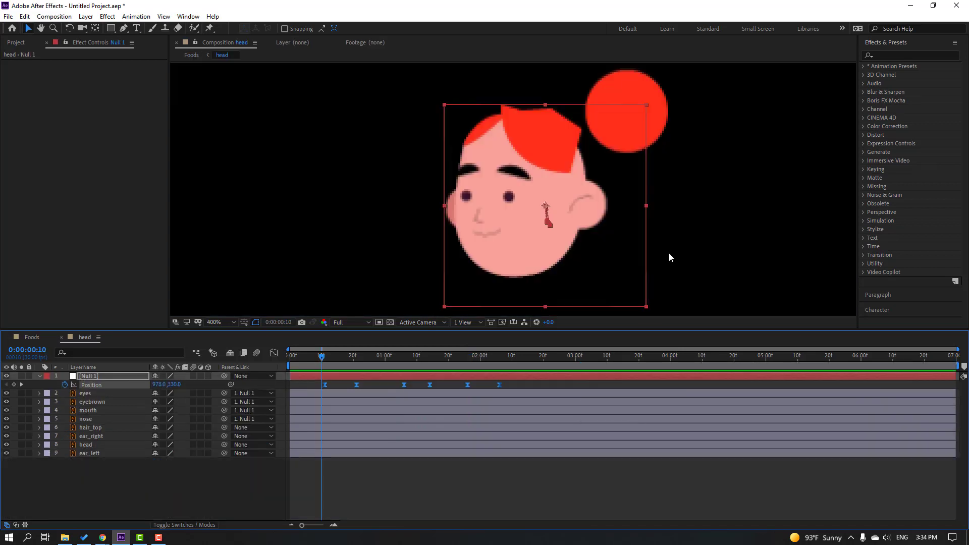
left_click(651, 90)
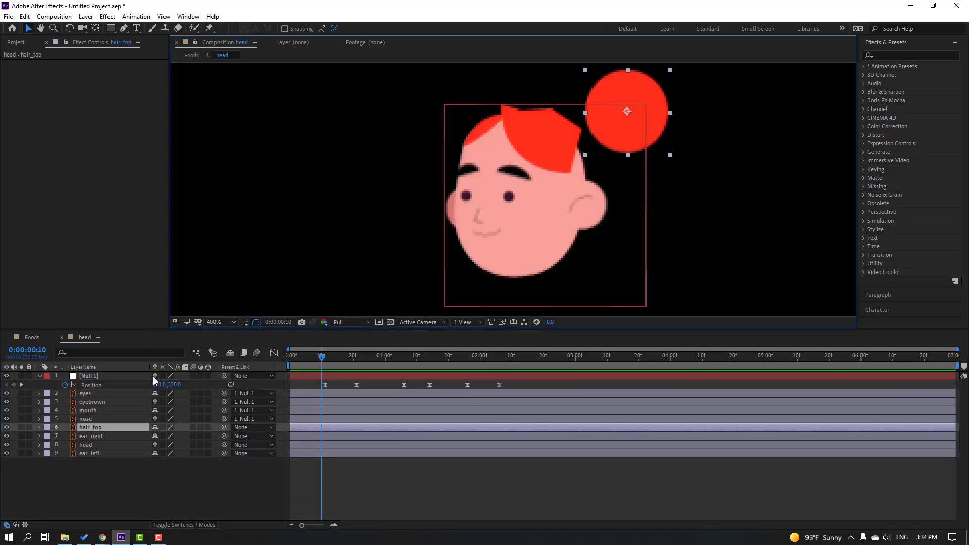
key("r")
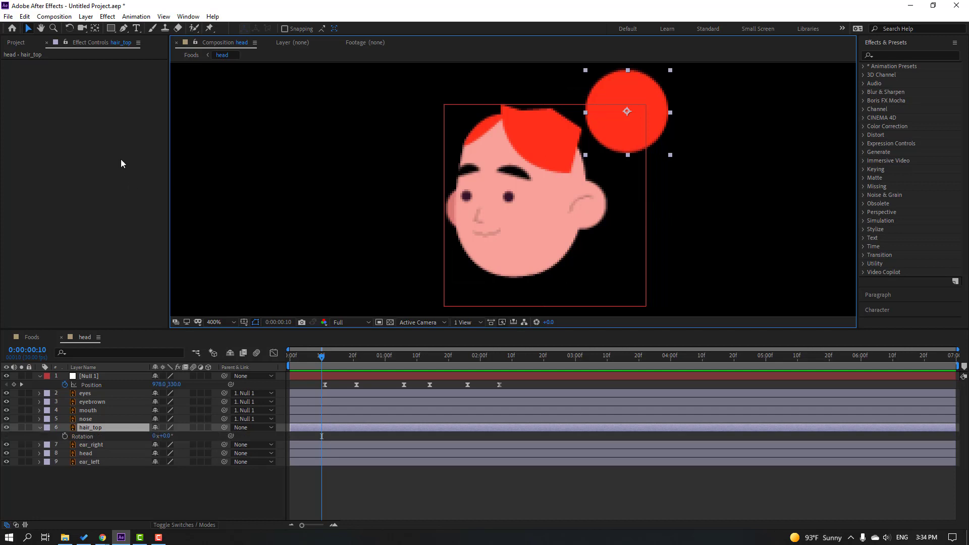
left_click(95, 30)
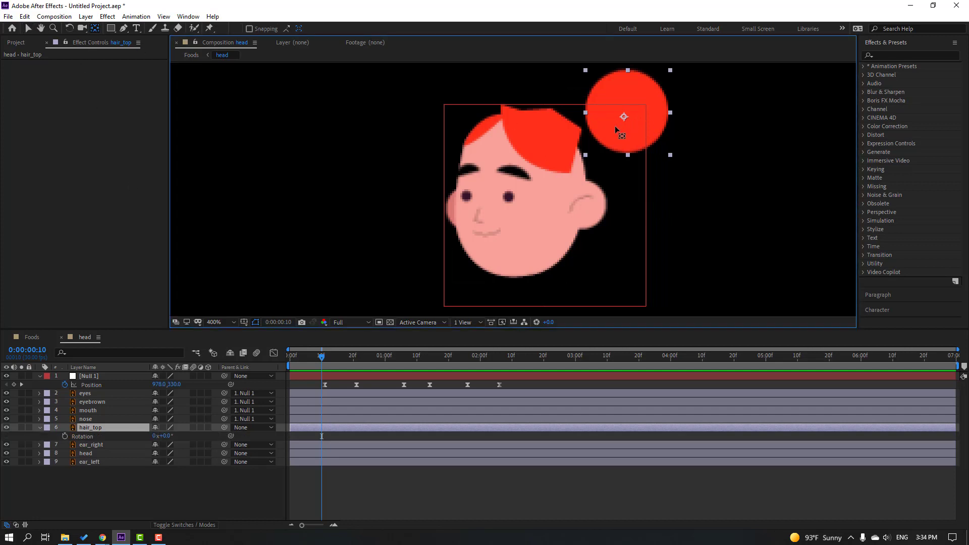
left_click_drag(627, 112, 602, 136)
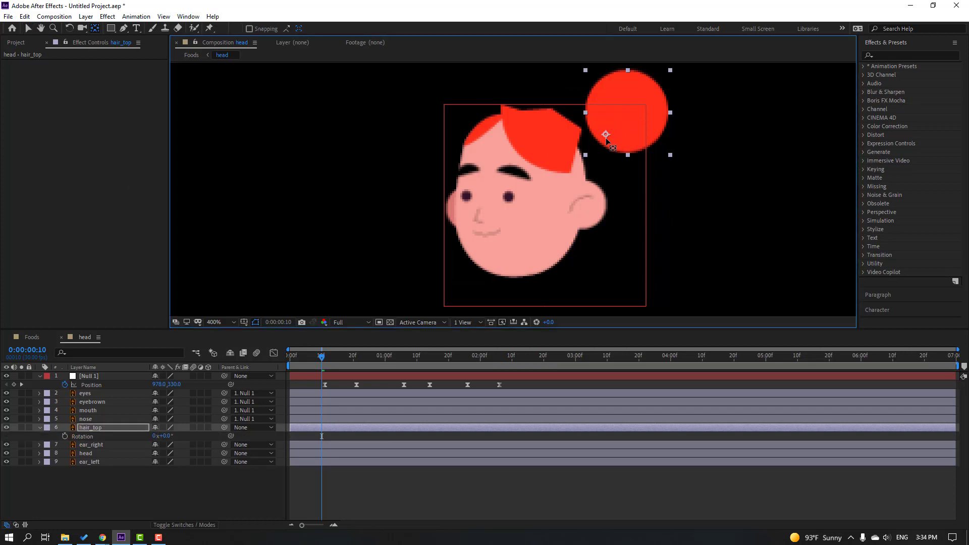
left_click(28, 29)
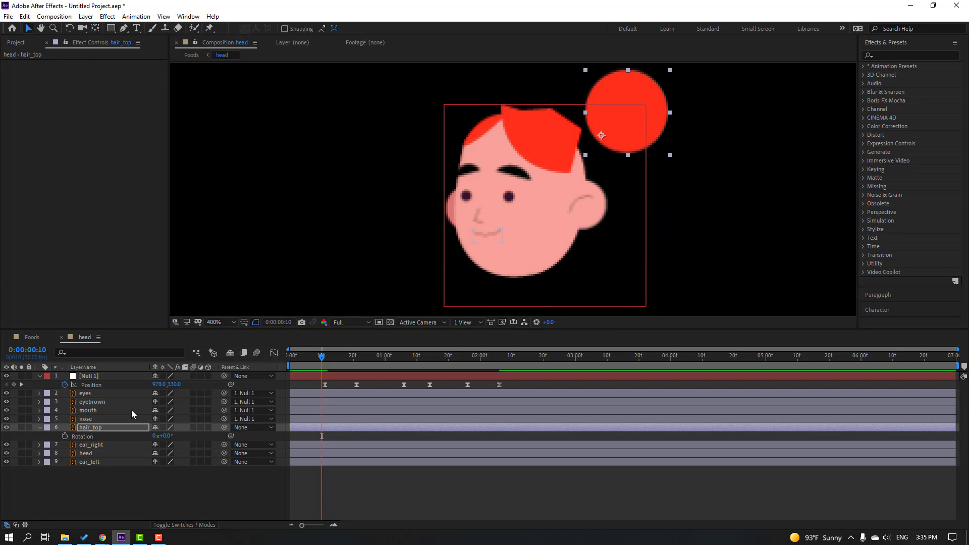
- Keyframe the hair bun's rotation at 0:00:00:10 and rotate it to -15° at 0:00:00:21
left_click(64, 437)
left_click_drag(321, 357, 357, 363)
left_click_drag(168, 442, 152, 442)
- Hold the bun's rotation until about 0:00:01:05, rotate it to +2° at about 0:00:01:14, and hold that with a keyframe at 0:00:01:26
left_click(397, 358)
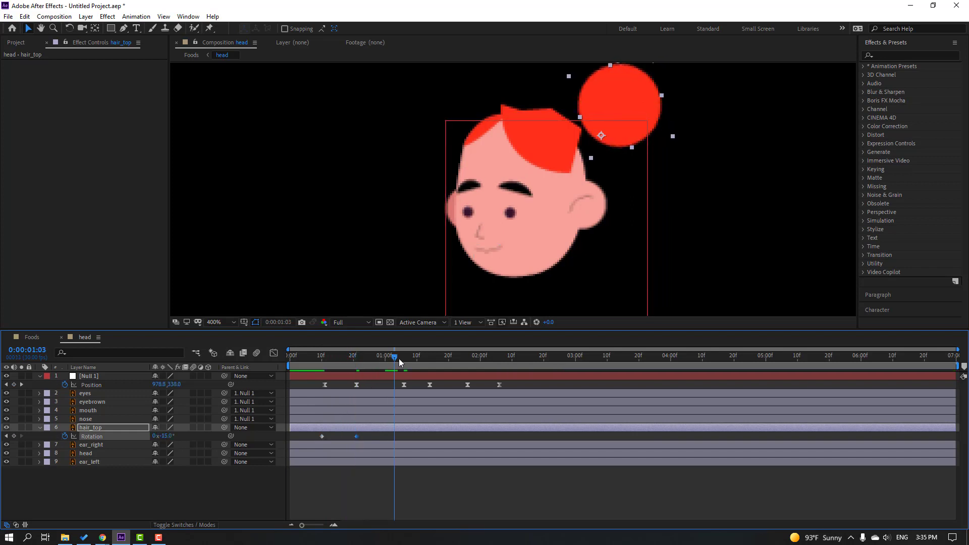
left_click_drag(408, 353, 432, 358)
left_click_drag(162, 435, 175, 435)
left_click(462, 358)
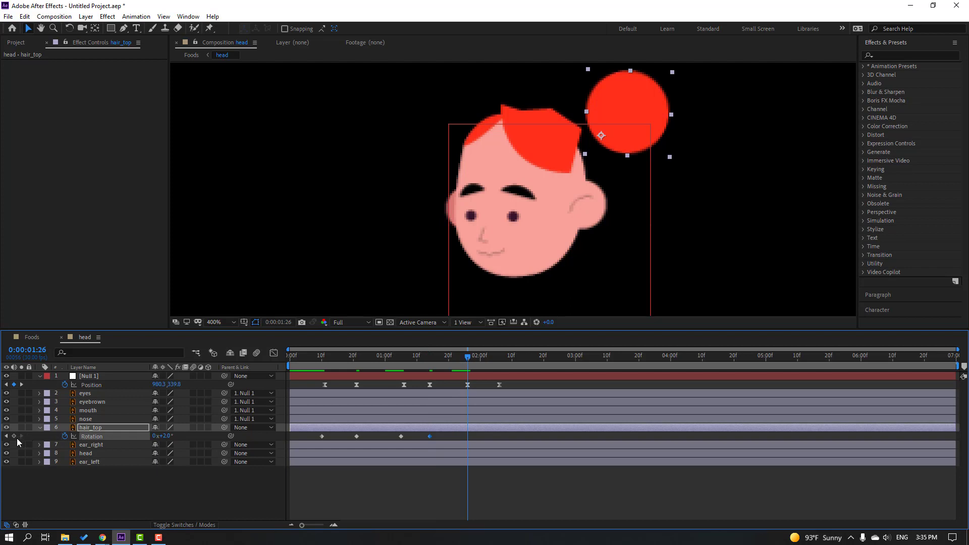
- Copy the hair bun's first rotation keyframe to 0:00:02:07
left_click(503, 358)
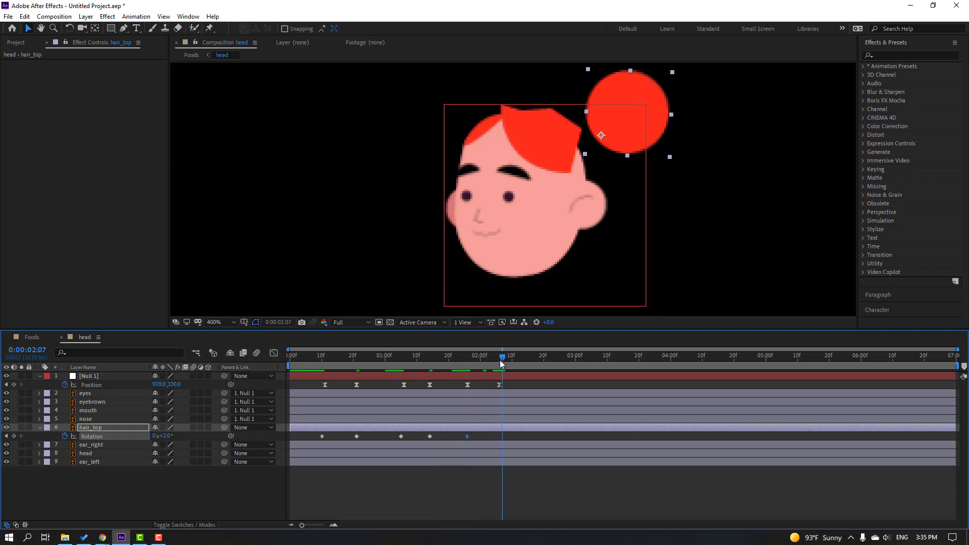
left_click(322, 436)
key("ctrl+c")
key("ctrl+v")
- Apply Easy Ease to all of the hair bun's rotation keyframes and preview the result in the Foods composition
left_click_drag(539, 437, 350, 438)
left_click_drag(521, 440, 322, 438)
right_click(322, 438)
mouse_move(390, 432)
left_click(480, 463)
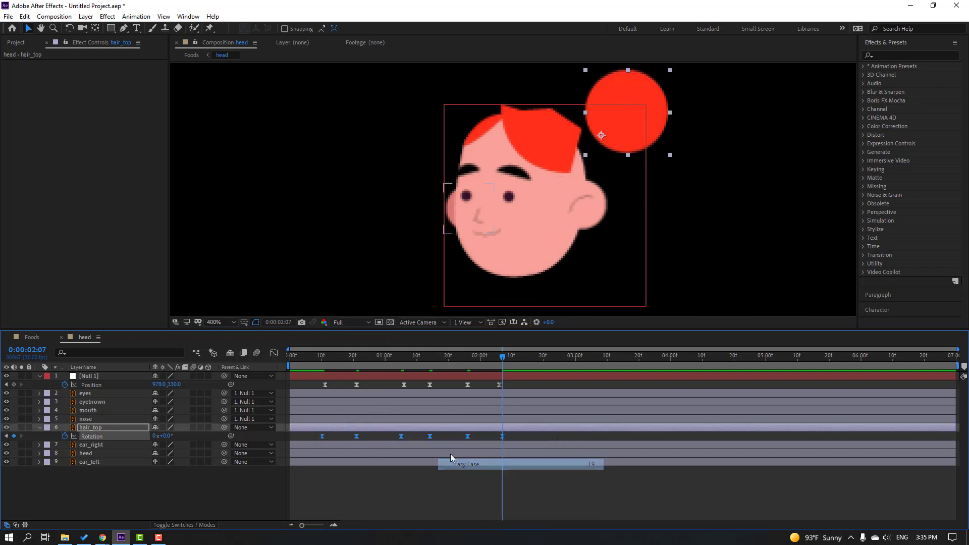
key("space")
left_click(32, 340)
left_click(32, 338)
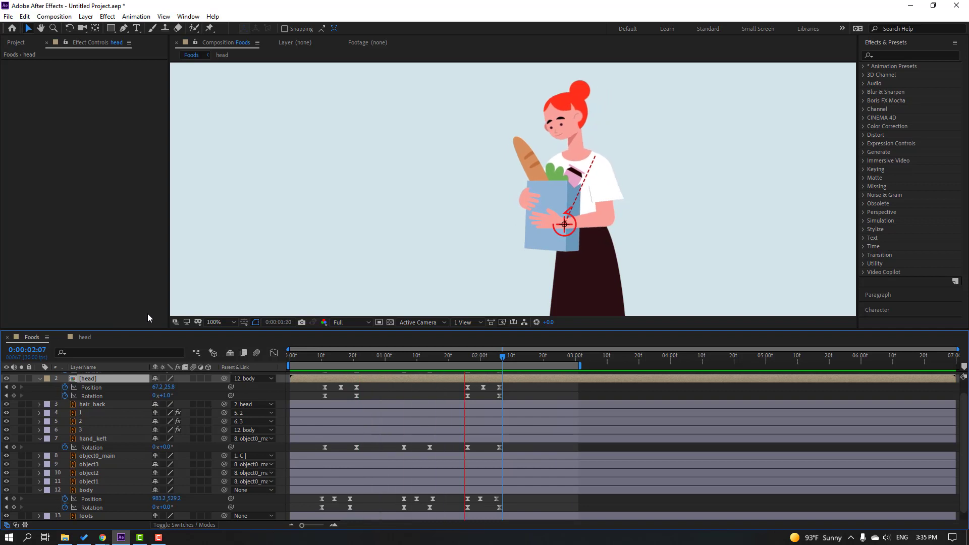
- Back in the head composition, keyframe the left ear's position at 0:00:00:10 and shift it outward to X 938.0
left_click(82, 337)
left_click(325, 356)
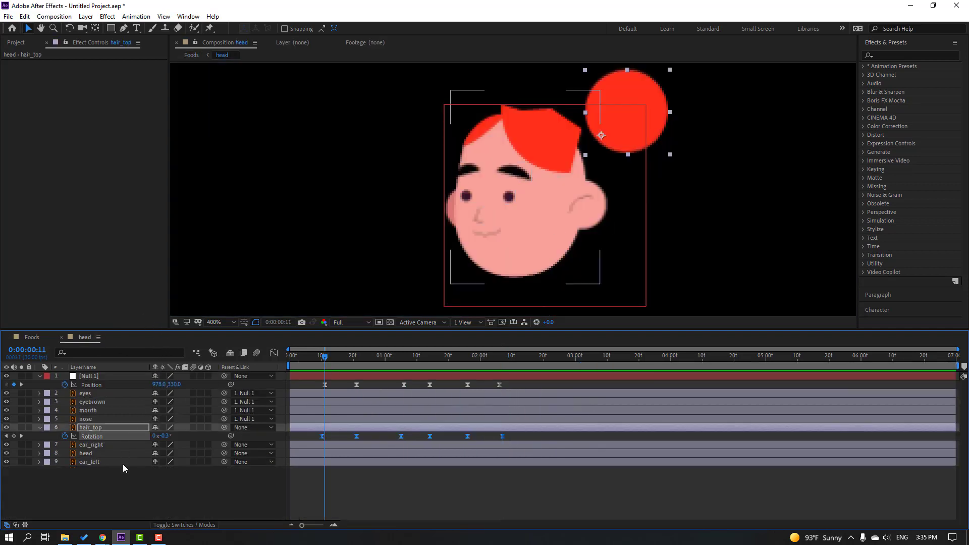
left_click(95, 463)
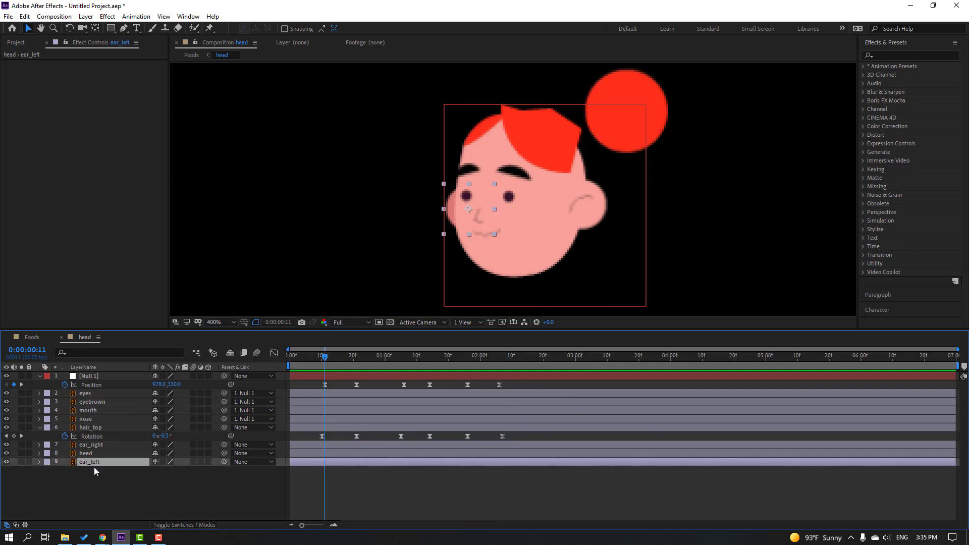
key("p")
left_click(65, 471)
left_click(322, 357)
left_click_drag(160, 473, 157, 473)
- Move the left ear to position 939.5, 335.4 at 0:00:00:21
left_click_drag(318, 359, 357, 358)
key("Down")
key("Down")
key("Down")
key("Down")
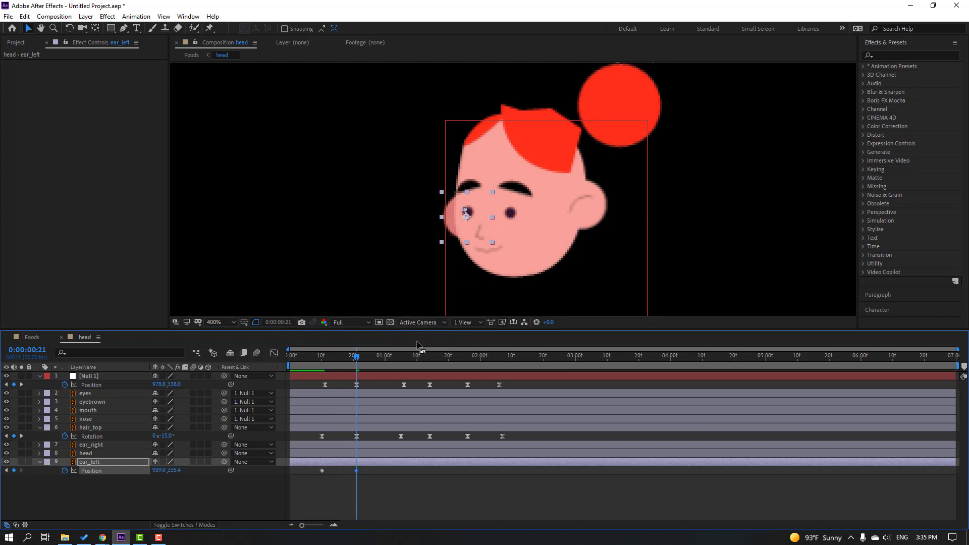
key("space")
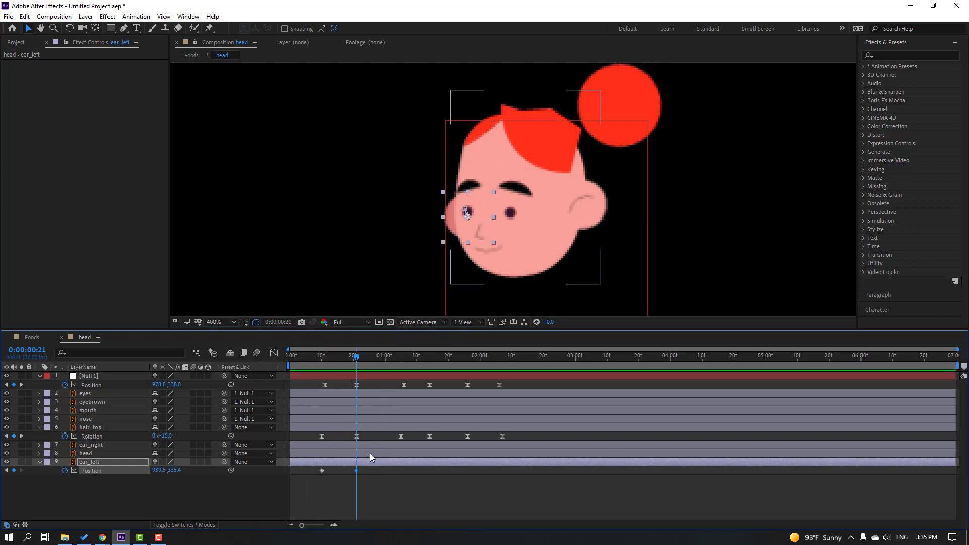
- Apply Easy Ease to the left ear's two position keyframes and preview the motion
right_click(322, 471)
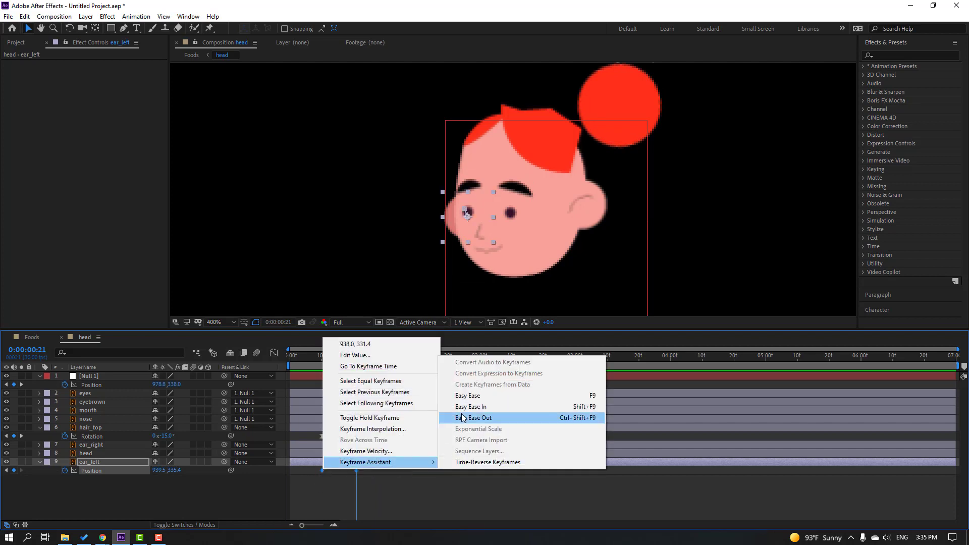
left_click(472, 398)
key("space")
key("space")
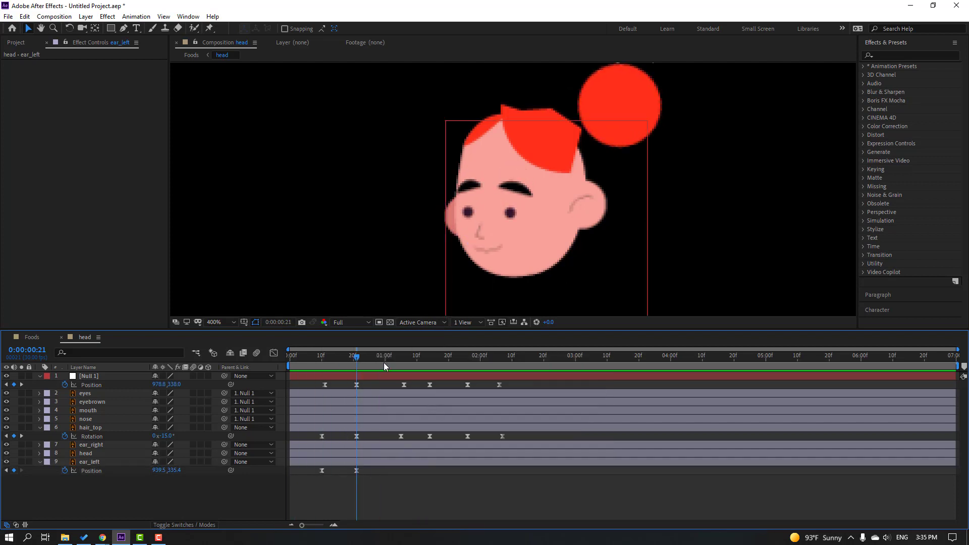
- Add a left-ear hold keyframe at about 0:00:01:06, move the ear to 940.5, 335.4 at 0:00:01:15, and hold it at 0:00:01:26
left_click_drag(388, 360, 433, 360)
left_click(14, 470)
left_click_drag(441, 228, 442, 228)
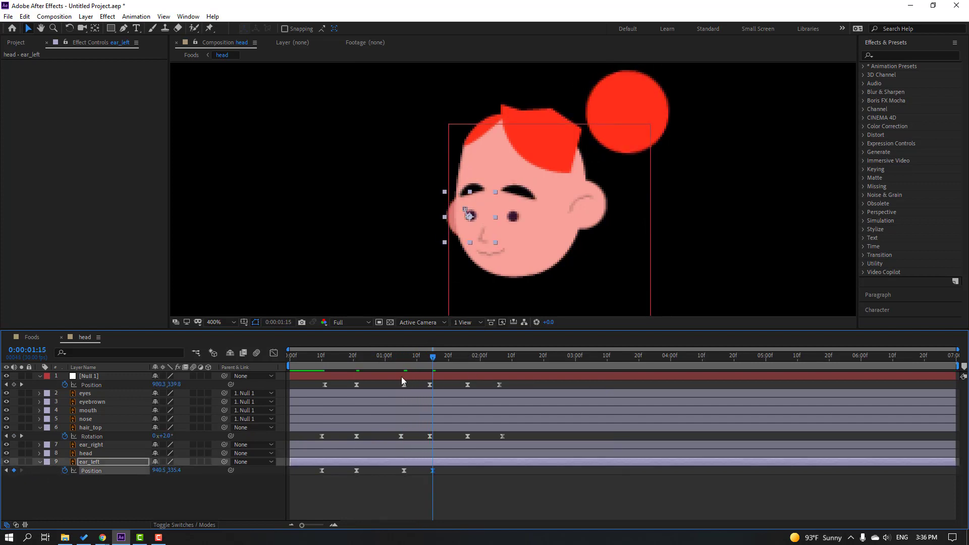
left_click_drag(392, 359, 469, 378)
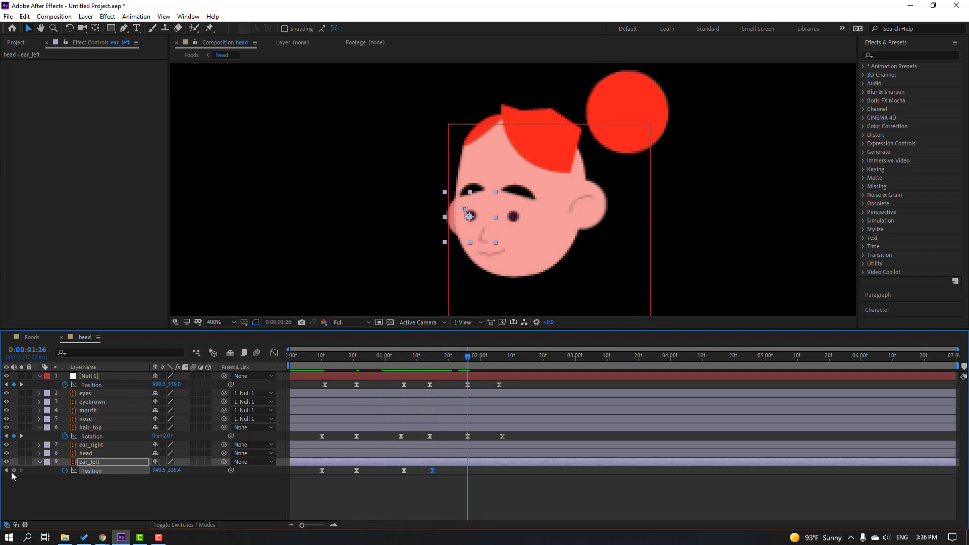
left_click_drag(479, 359, 499, 359)
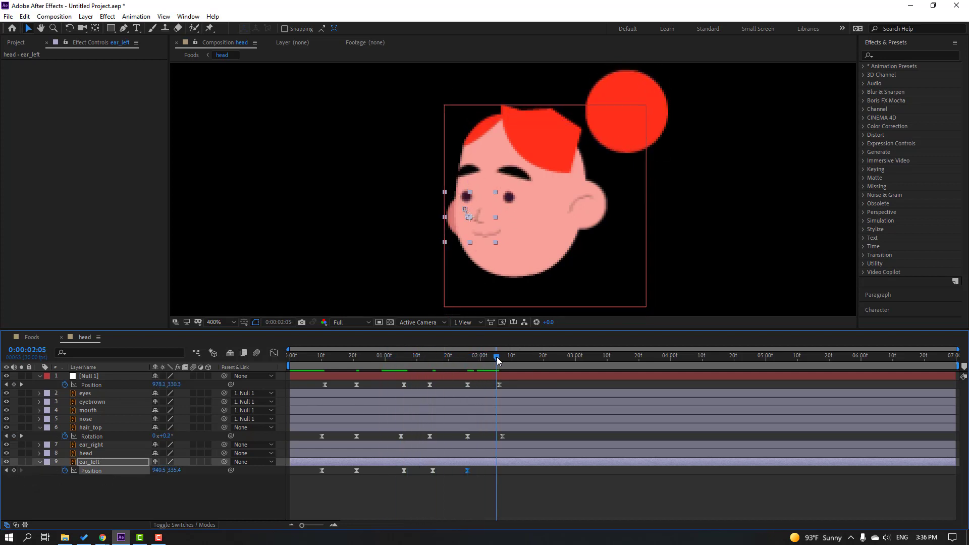
- Copy the left ear's first position keyframe to 0:00:02:06 and preview the head animation
left_click_drag(336, 468, 319, 488)
key("ctrl+c")
key("ctrl+v")
left_click(428, 227)
key("space")
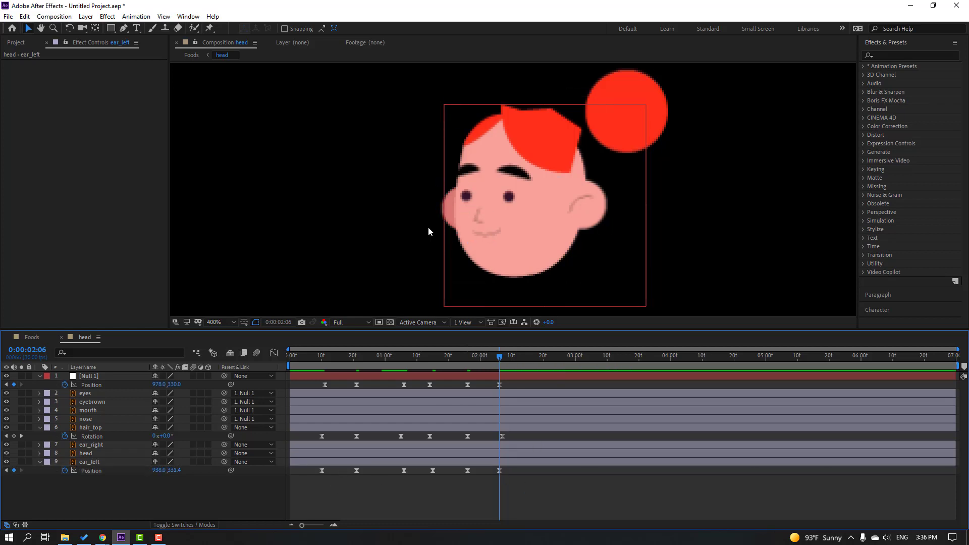
scroll(428, 226, "down", 2)
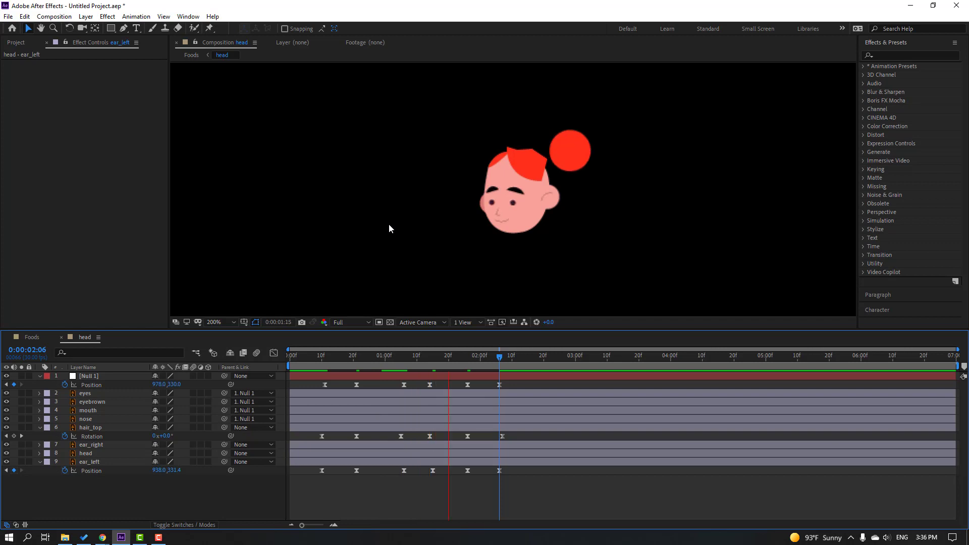
key("space")
key("period")
- Keyframe the right ear's position at 0:00:00:10 and shift it inward to X 993.1
left_click(91, 445)
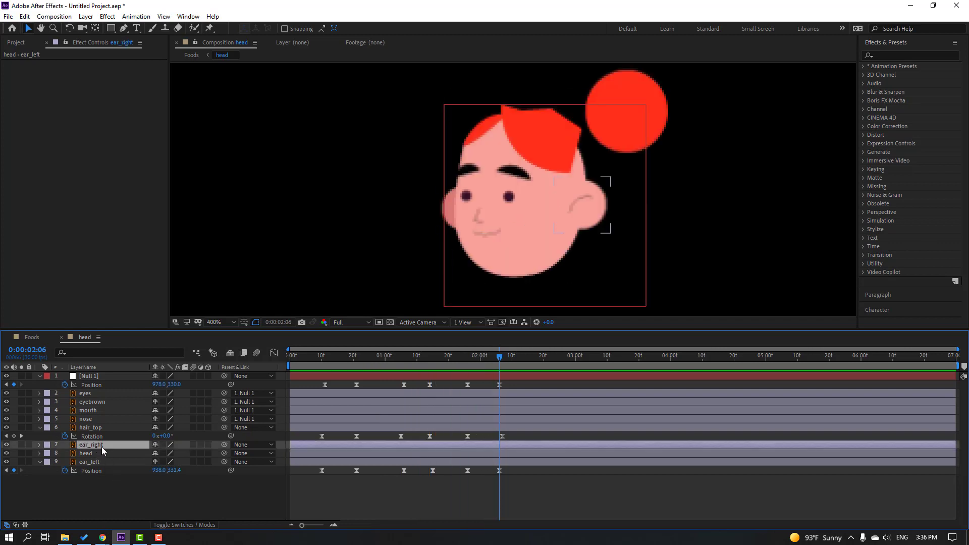
left_click_drag(321, 353, 326, 361)
key("Page_Up")
key("p")
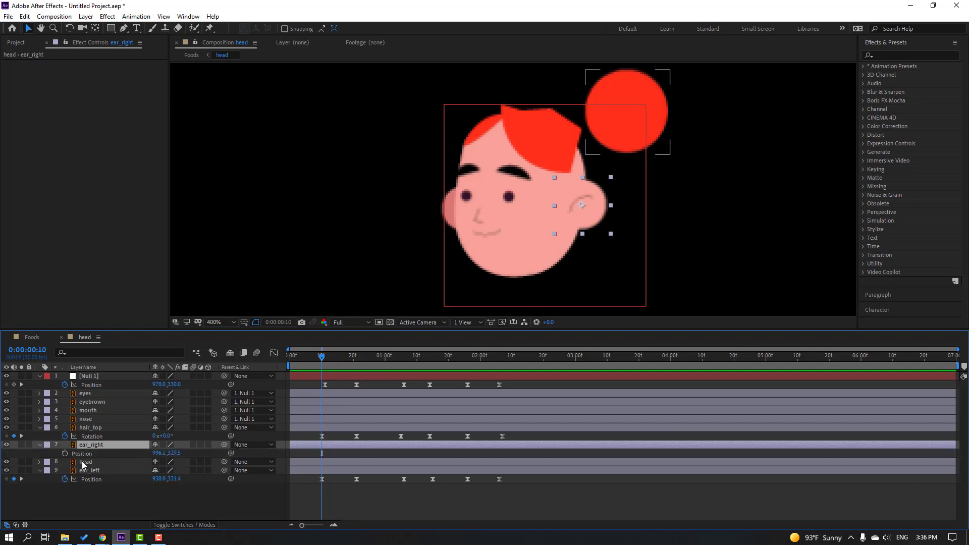
left_click(65, 453)
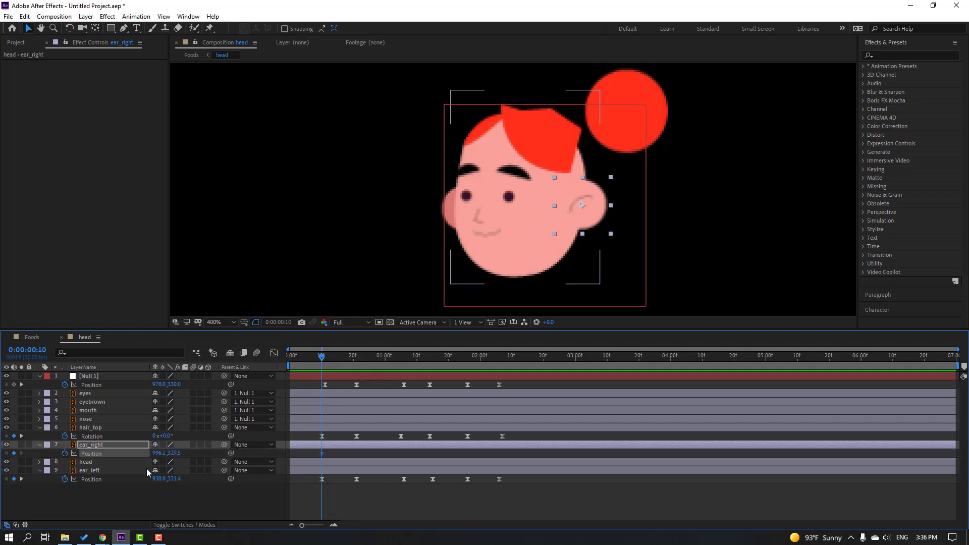
left_click_drag(158, 453, 156, 453)
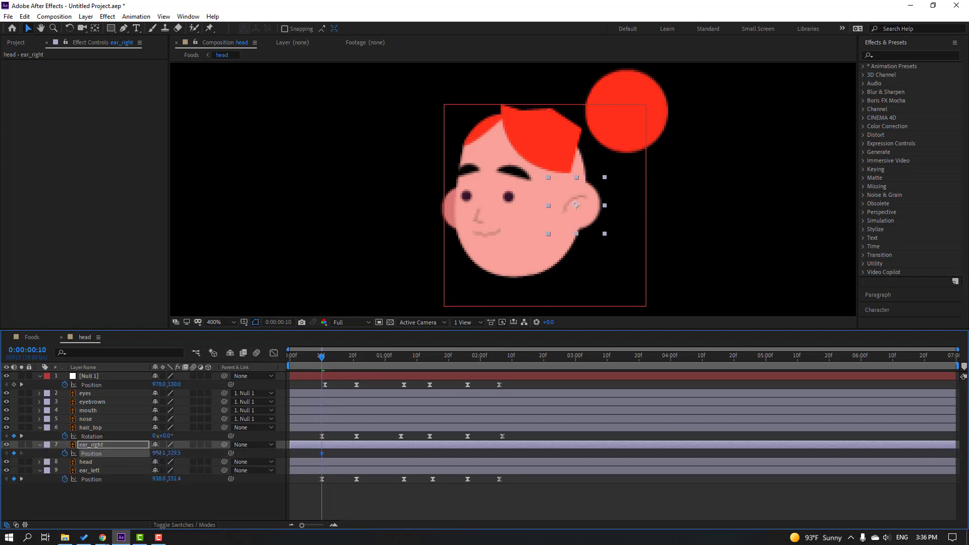
- Keyframe the right ear's position at about 0:00:00:21, 0:00:01:05, 0:00:01:14 and 0:00:01:26, ending at 994.9, 331.0
left_click_drag(332, 360, 503, 362)
key("Right")
key("Right")
key("Right")
key("Right")
key("Right")
key("Right")
key("Right")
left_click(13, 453)
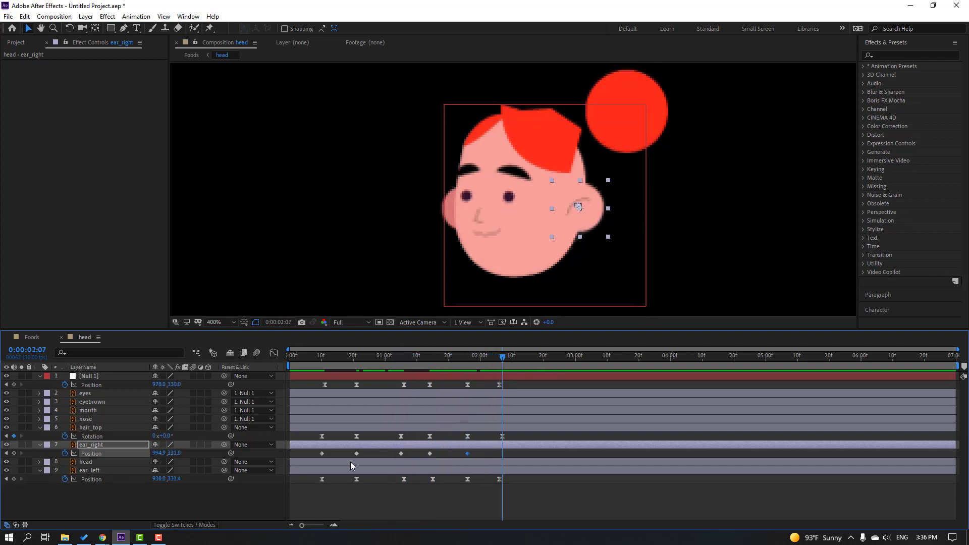
- Copy the right ear's first position keyframe to 0:00:02:07, apply Easy Ease to all its position keyframes, and return to the Foods composition
left_click(322, 453)
key("ctrl+v")
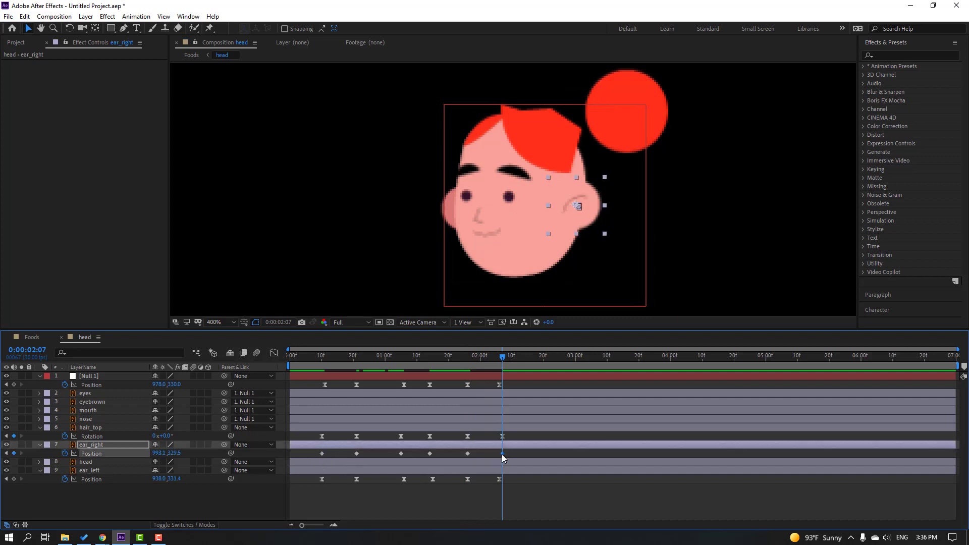
right_click(321, 455)
mouse_move(364, 447)
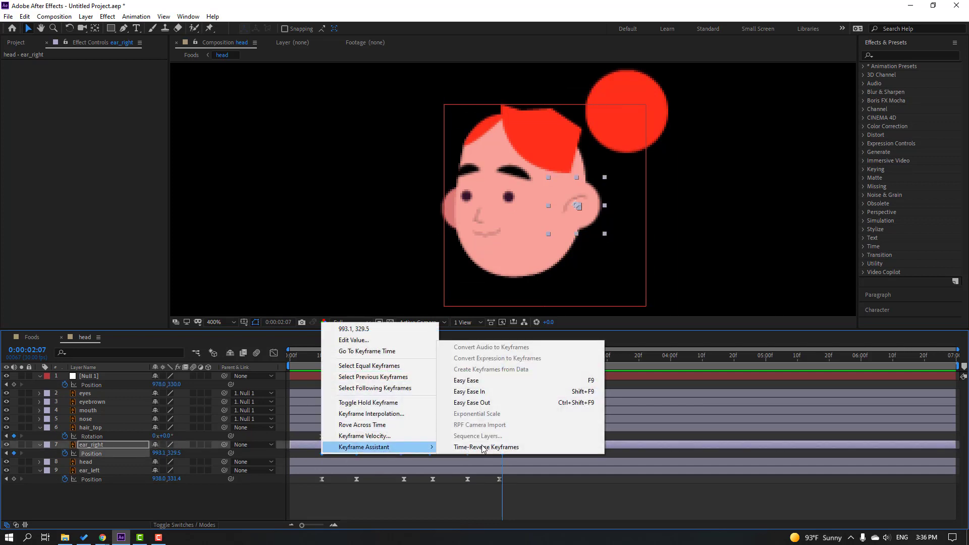
left_click(472, 380)
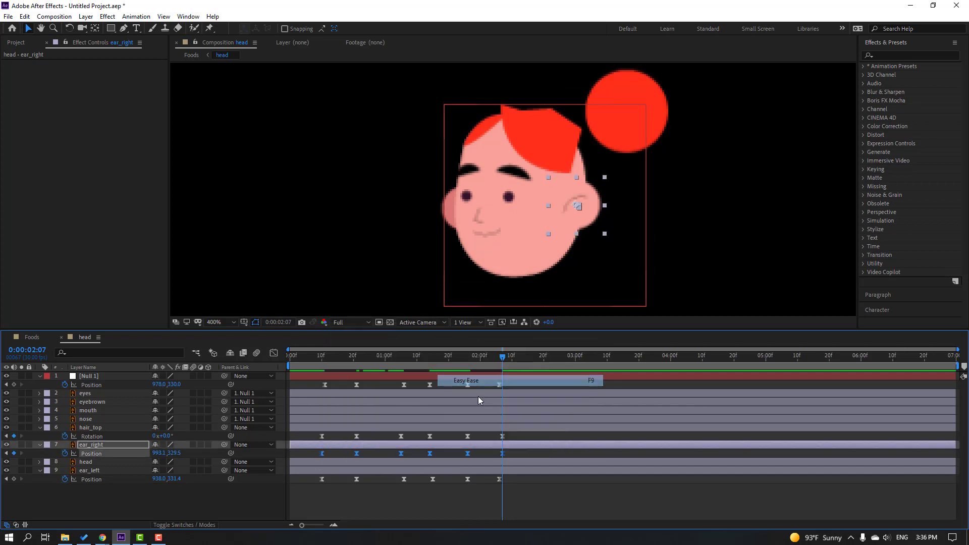
left_click(28, 337)
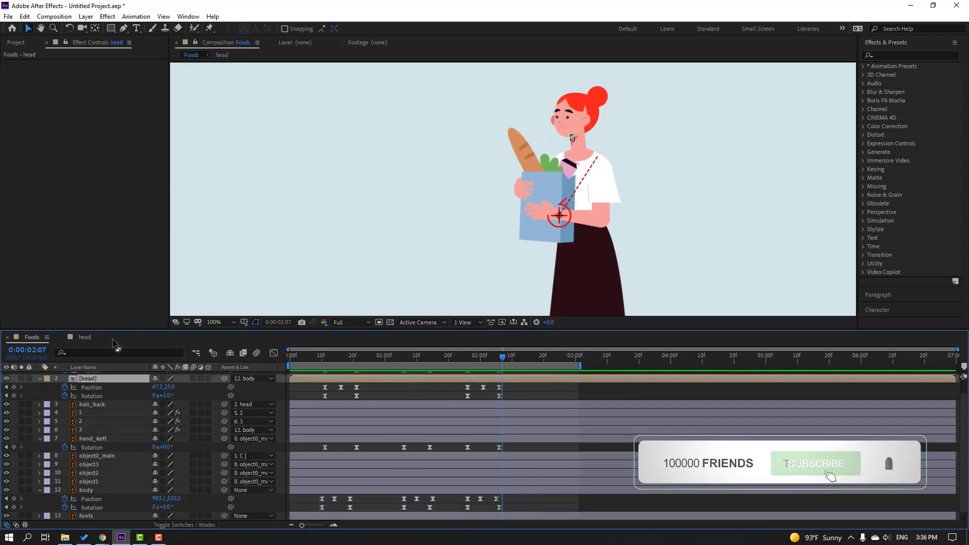
- In the head composition, keyframe the eyes' scale at 0:00:00:12 and set their vertical scale to 5% three frames further on
left_click(85, 337)
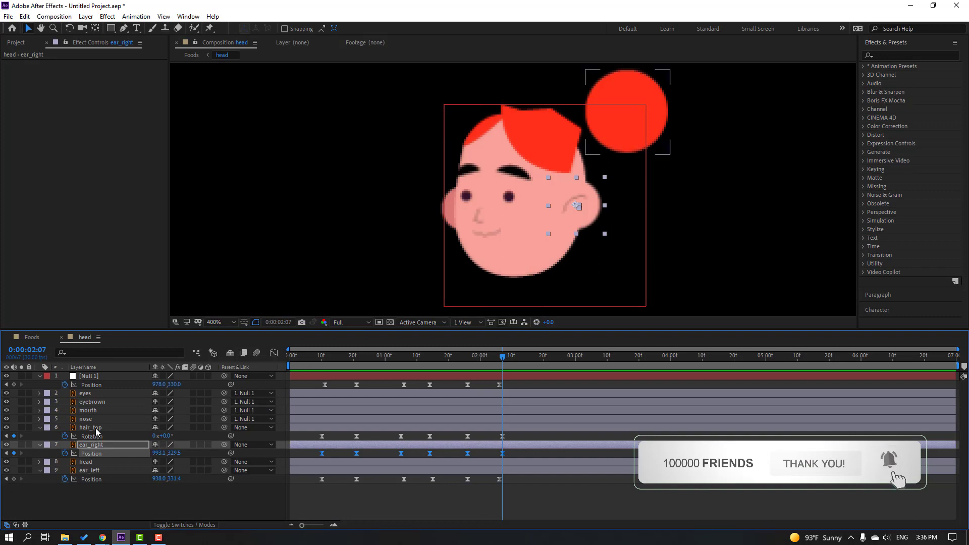
left_click(93, 394)
key("s")
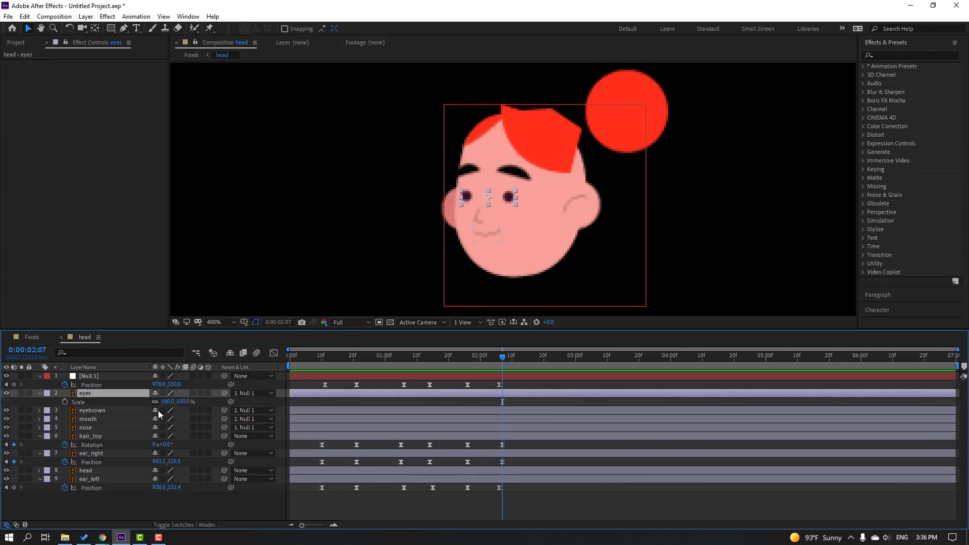
left_click_drag(312, 355, 327, 358)
left_click(64, 402)
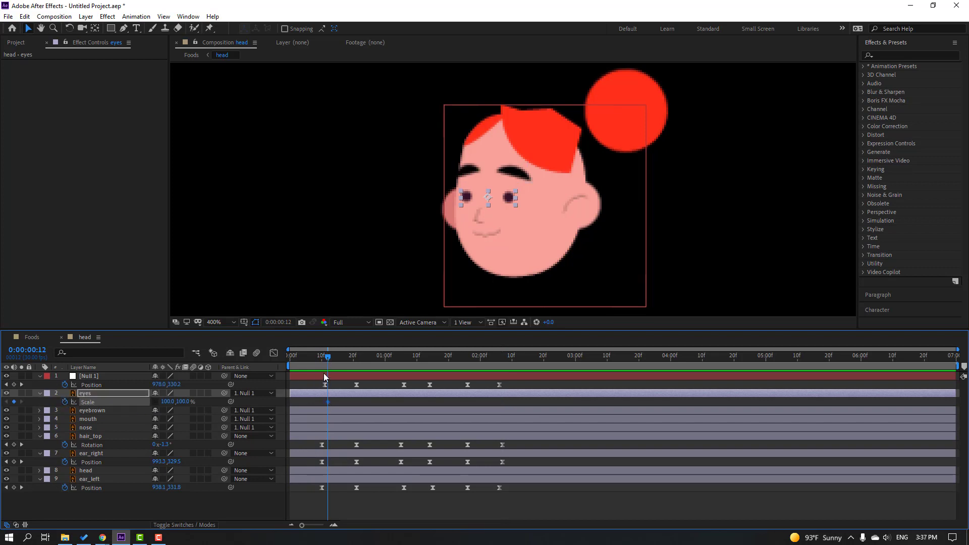
key("Page_Down")
key("Page_Down")
key("Page_Down")
left_click(184, 402)
type("5")
key("Return")
- Restore the eyes' full scale with a copied keyframe at 0:00:00:18 and apply Easy Ease to the three blink keyframes
key("Page_Down")
key("Page_Down")
key("Page_Down")
key("ctrl+c")
key("ctrl+v")
left_click_drag(320, 406, 327, 404)
right_click(326, 403)
mouse_move(386, 395)
left_click(414, 429)
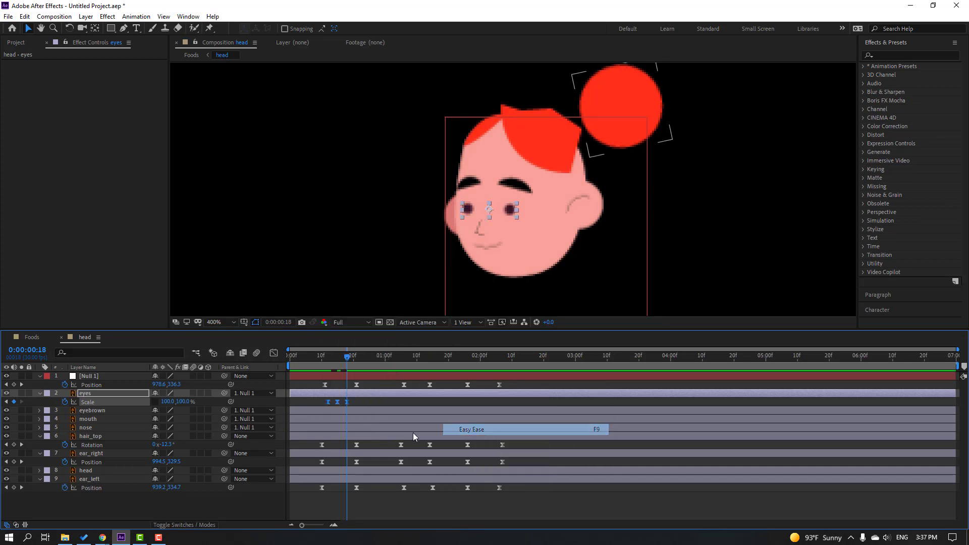
- Shift the blink keyframes one frame later, copy them to about 0:00:01:08 and 0:00:01:28, and preview the Foods composition
left_click_drag(320, 358, 359, 363)
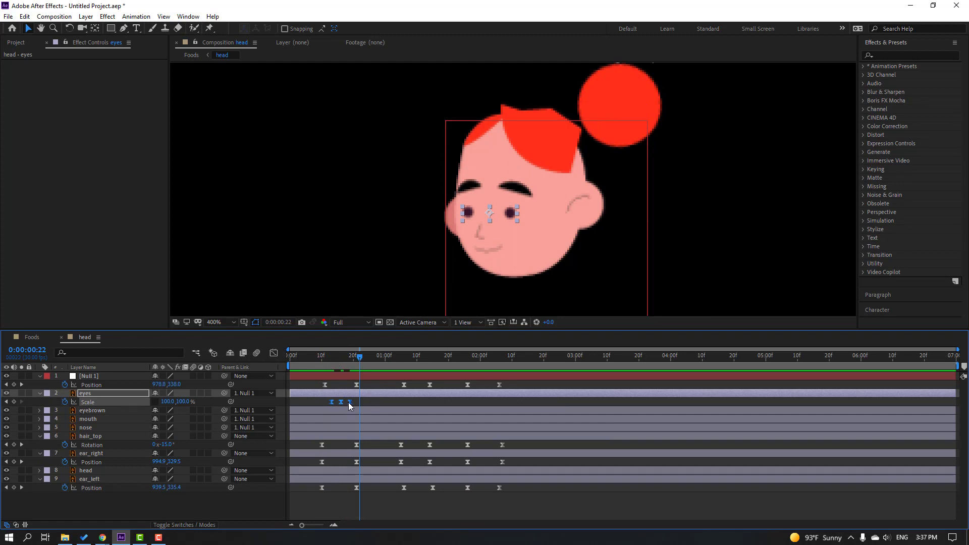
left_click_drag(409, 359, 475, 358)
key("ctrl+v")
key("ctrl+v")
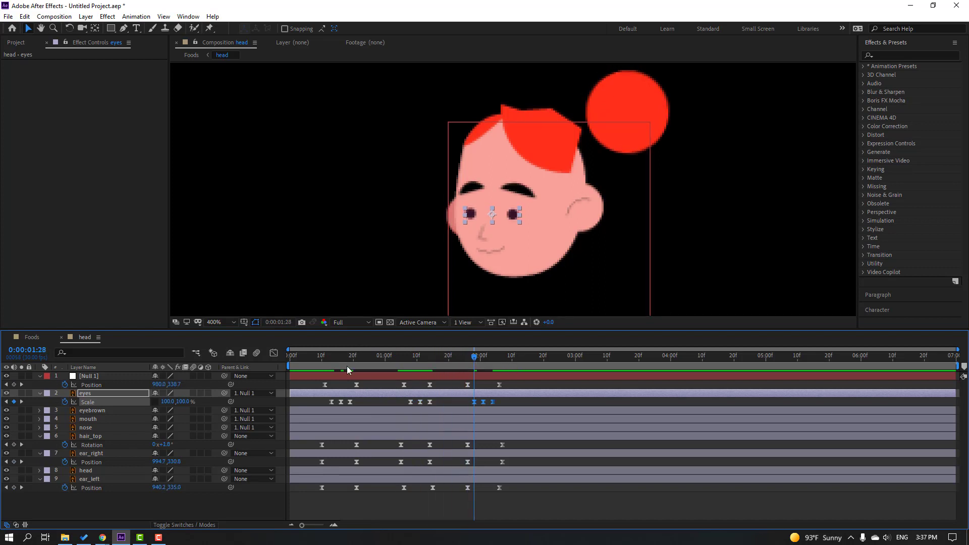
left_click(32, 337)
key("space")
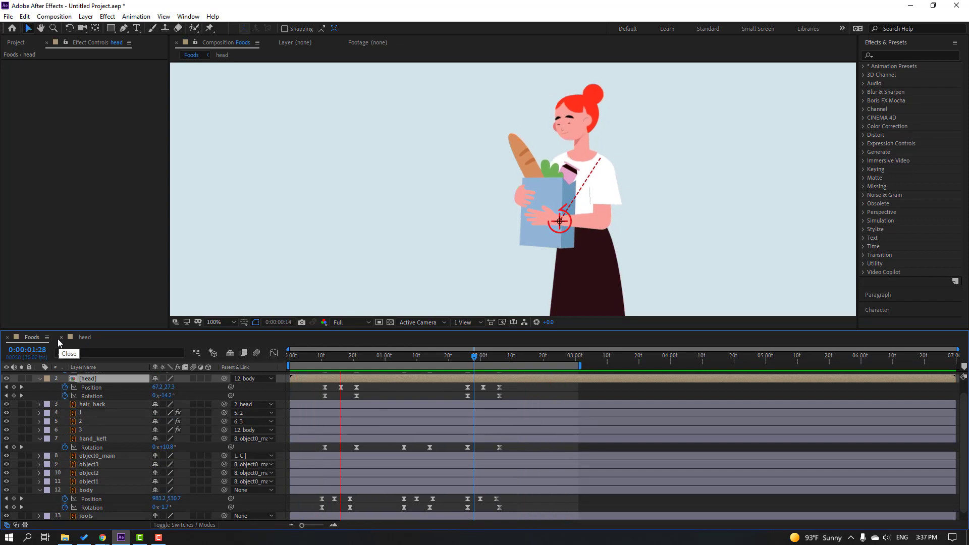
- In the head composition, keyframe the eyebrows' position at 0:00:00:09 and raise the eyebrows slightly at about 0:00:00:21
left_click(84, 337)
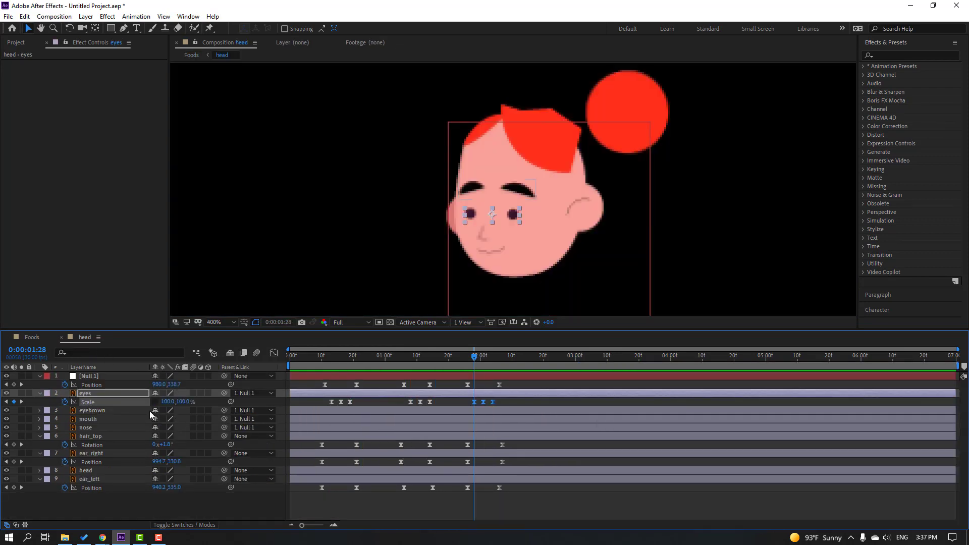
left_click(86, 413)
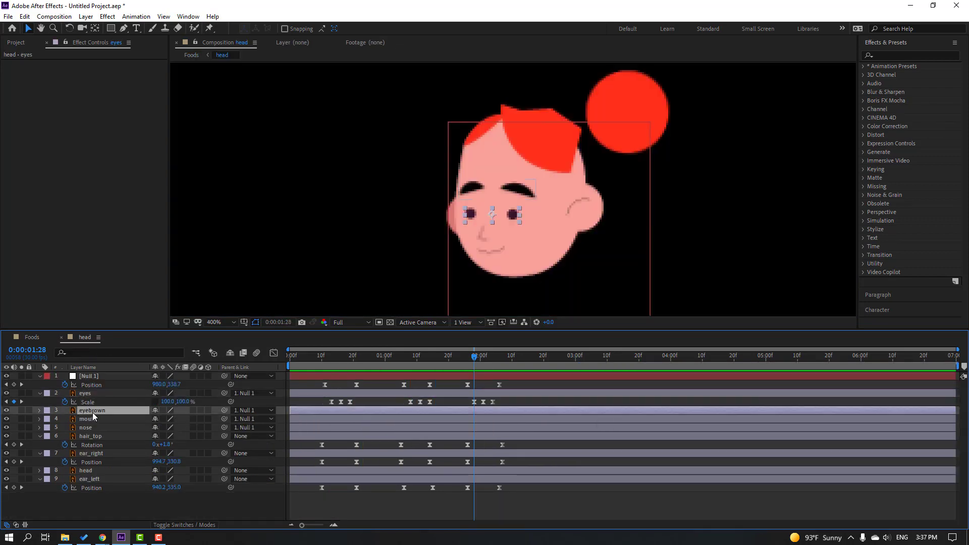
left_click(318, 356)
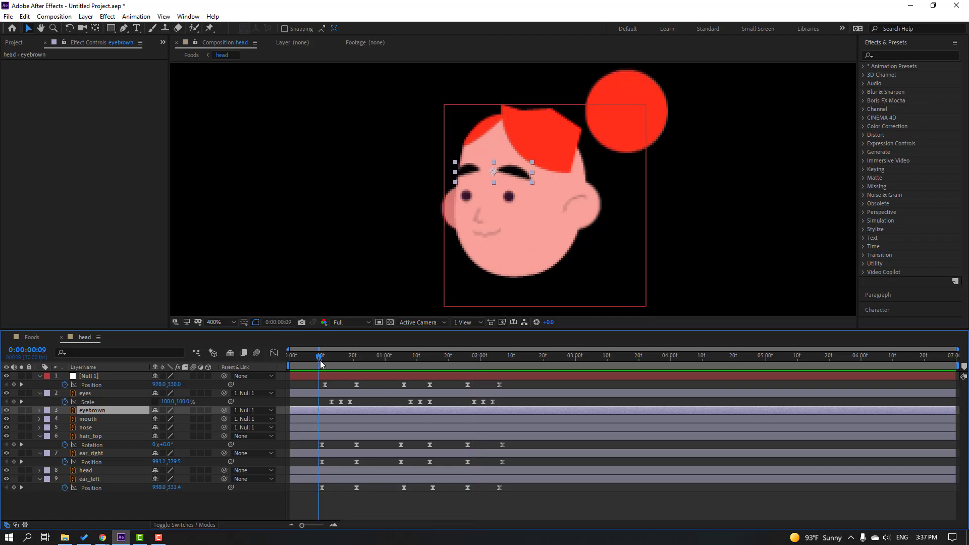
key("alt+shift+p")
left_click_drag(516, 175, 516, 182)
left_click_drag(320, 355, 357, 362)
left_click(514, 202)
key("Up")
key("Up")
key("Up")
key("Up")
key("Up")
key("Up")
- Move the two eyebrow position keyframes to about 0:00:01:03 and 0:00:01:15, and apply Easy Ease to them
left_click_drag(309, 355, 391, 359)
left_click_drag(372, 416, 394, 422)
left_click_drag(392, 359, 440, 362)
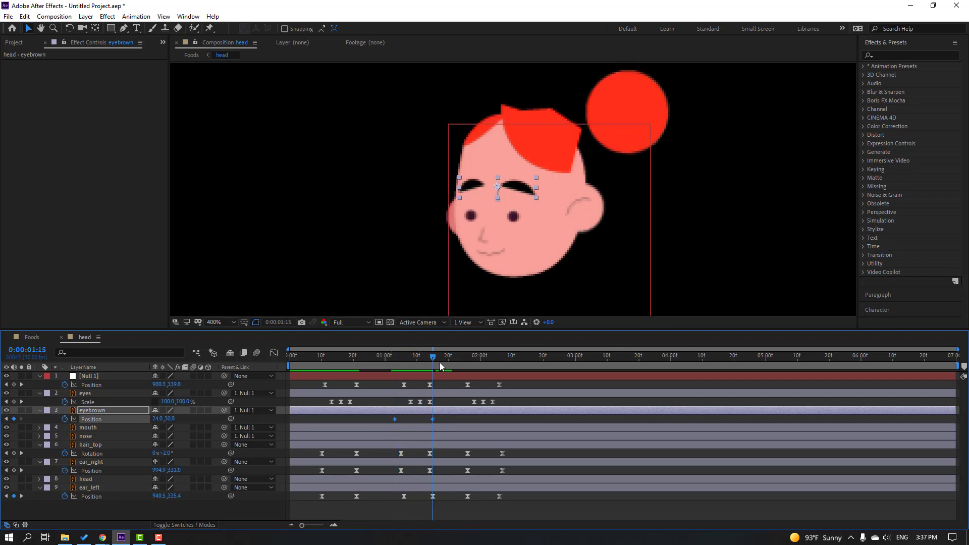
right_click(432, 419)
mouse_move(530, 414)
left_click(577, 444)
- Add closing eyebrow position keyframes up to 0:00:02:06 that lower the eyebrows again, and preview the Foods composition
left_click_drag(383, 359, 501, 361)
left_click(13, 419)
left_click(395, 419)
key("Down")
key("Down")
key("Down")
key("Down")
key("Down")
key("Down")
left_click(28, 337)
key("space")
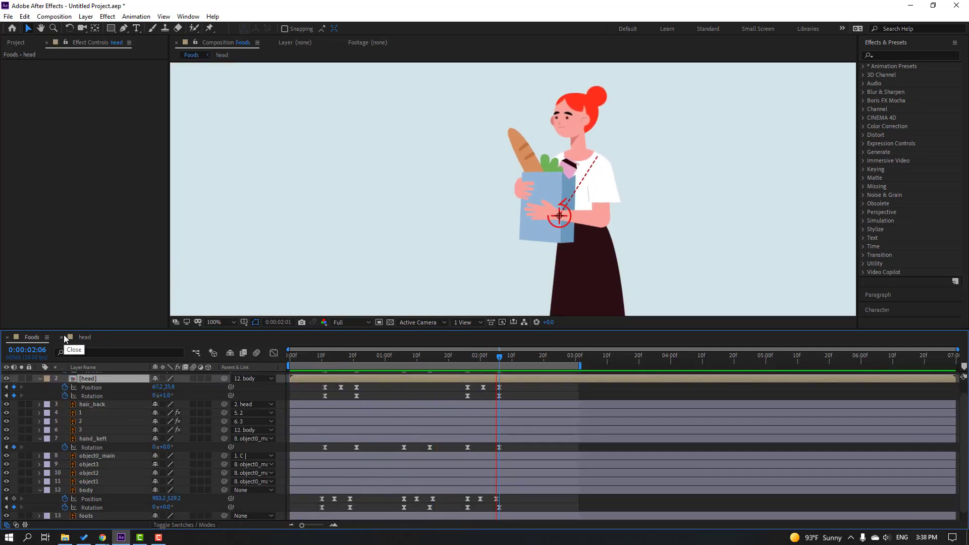
- Add position keyframes at 0:00:00:11 to the object1, object2 and object3 layers together
key("space")
scroll(137, 481, "down", 1)
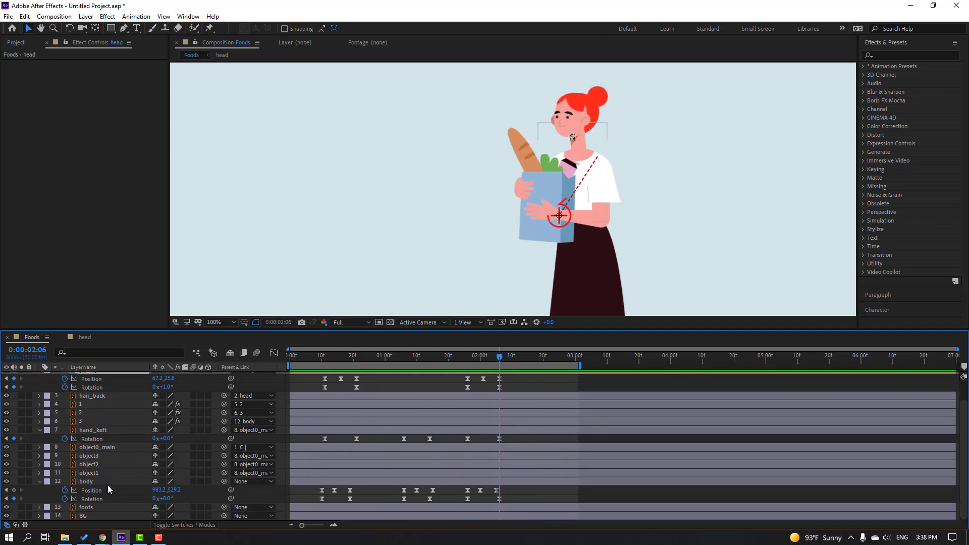
left_click(95, 475)
left_click(91, 465, "ctrl")
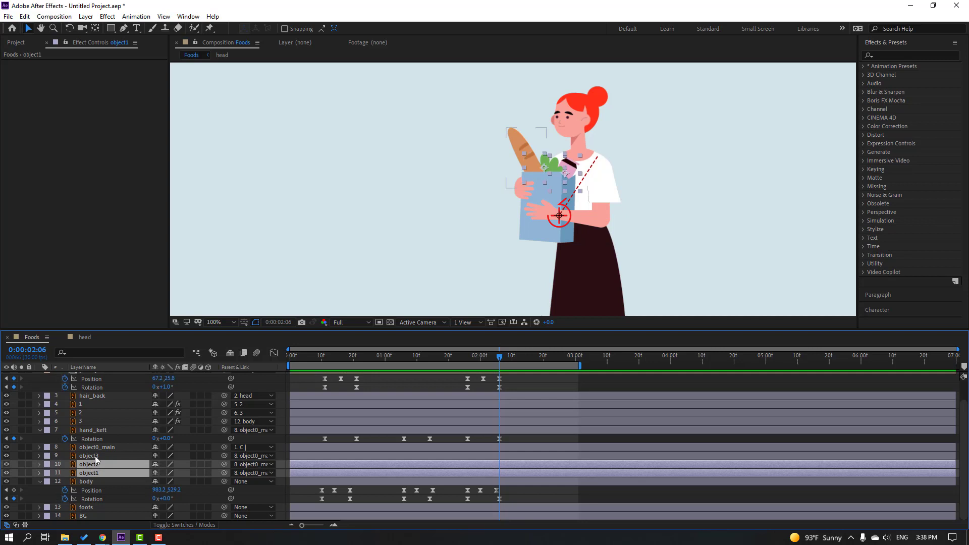
left_click(94, 456, "ctrl")
left_click(324, 356)
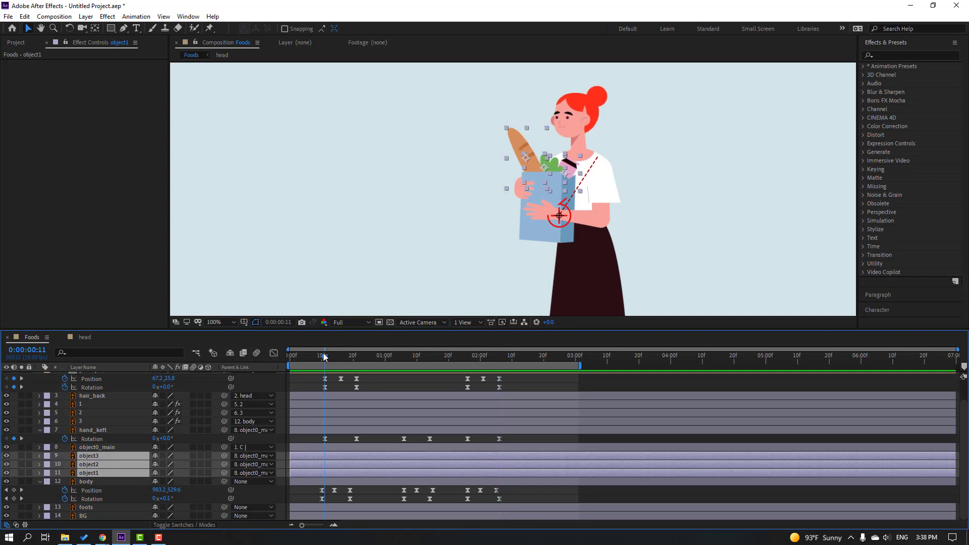
key("alt+shift+p")
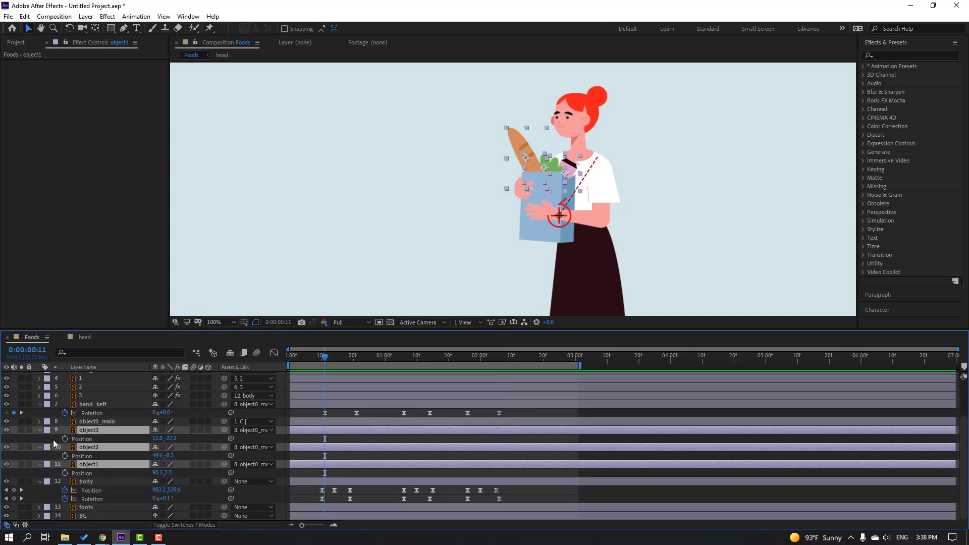
left_click(71, 439)
- Lower the three grocery items into the bag at 0:00:00:23, bringing object3 to 13.8, -19.7
left_click_drag(326, 359, 365, 360)
left_click_drag(169, 445, 171, 445)
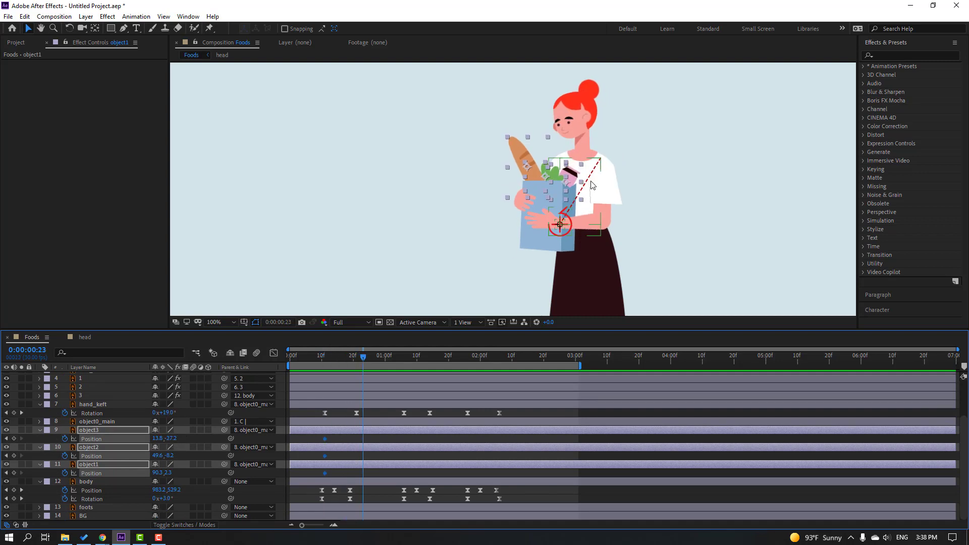
key("period")
left_click_drag(619, 195, 619, 196)
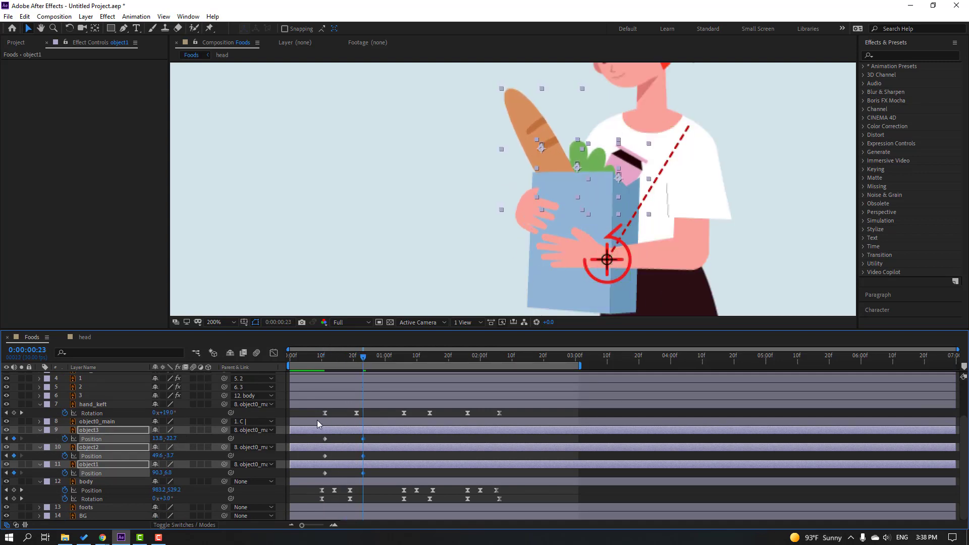
left_click_drag(364, 359, 386, 365)
left_click(335, 358)
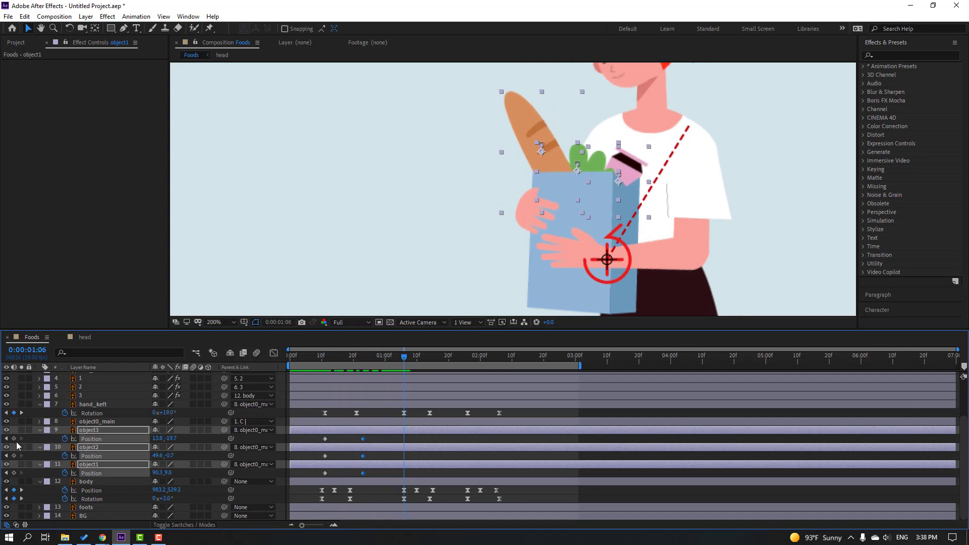
- Keyframe the three items' positions at 0:00:01:06, 0:00:01:15 and 0:00:01:26, and copy each item's first keyframe to 0:00:02:06
left_click_drag(415, 358, 501, 362)
key("ctrl+v")
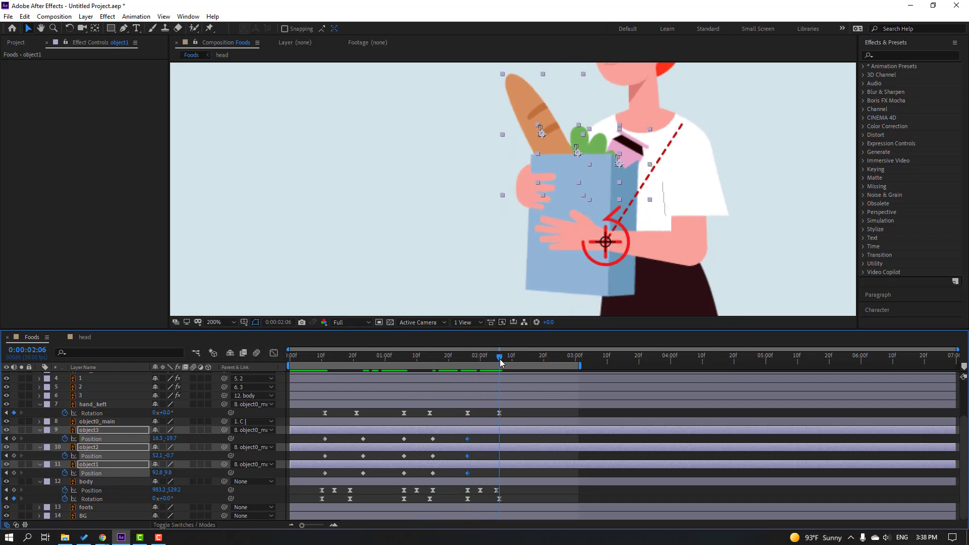
left_click(325, 438)
key("ctrl+c")
key("ctrl+v")
left_click(325, 456)
key("ctrl+c")
key("ctrl+v")
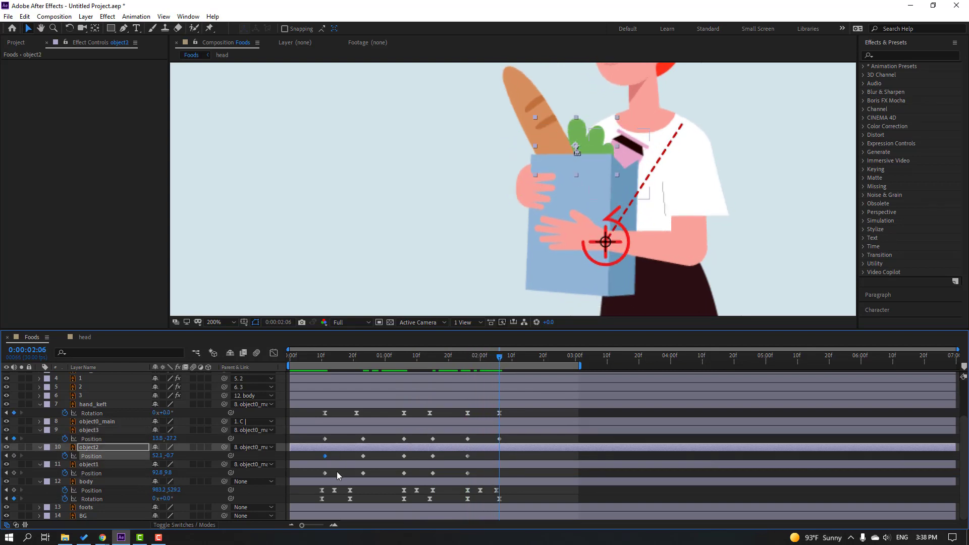
left_click(325, 473)
key("ctrl+c")
key("ctrl+v")
- Apply Easy Ease to all position keyframes of object1, object2 and object3
left_click_drag(520, 437, 323, 475)
right_click(323, 476)
mouse_move(419, 459)
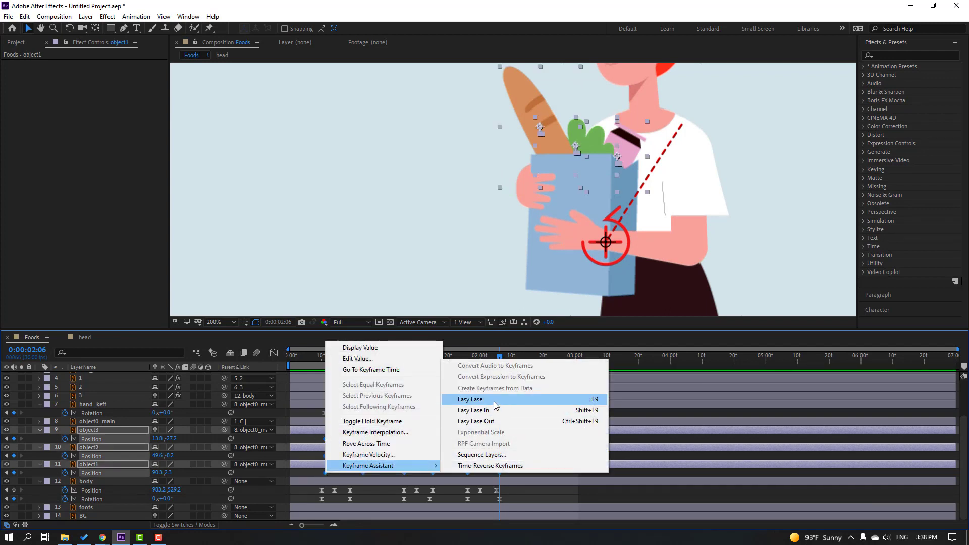
left_click(511, 399)
left_click(598, 424)
- Shift object2's position keyframes three frames later and object1's three frames earlier, and preview the whole composition fitted to the view
left_click_drag(514, 453, 373, 456)
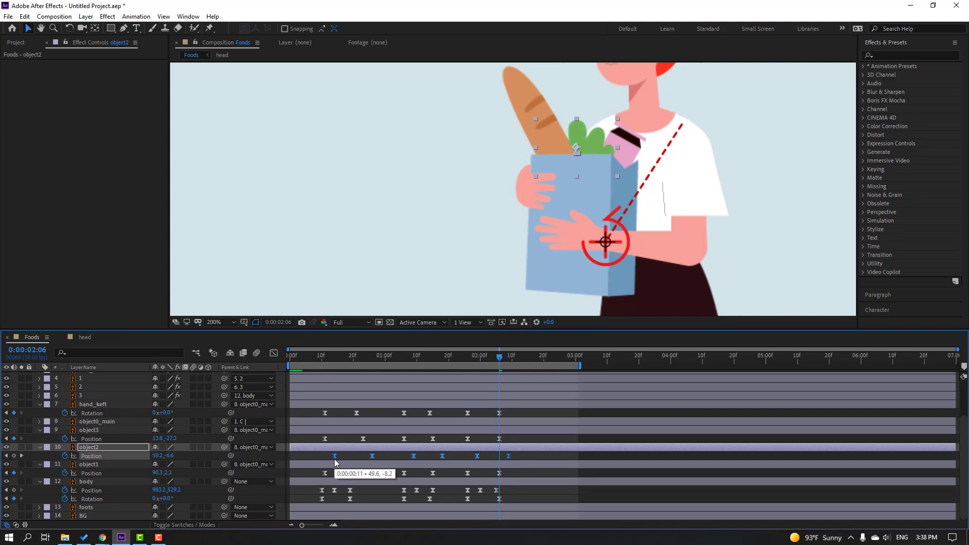
left_click_drag(525, 474, 315, 476)
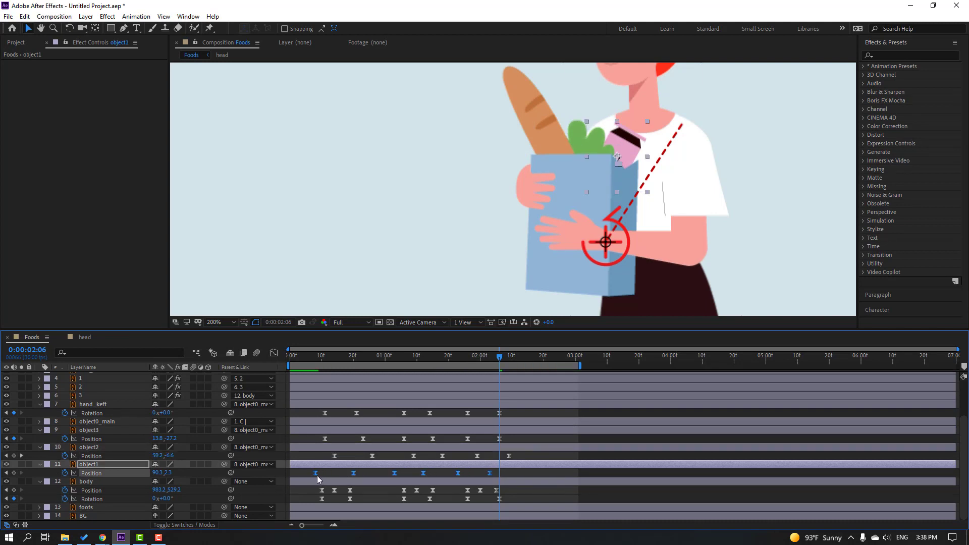
key("slash")
key("space")
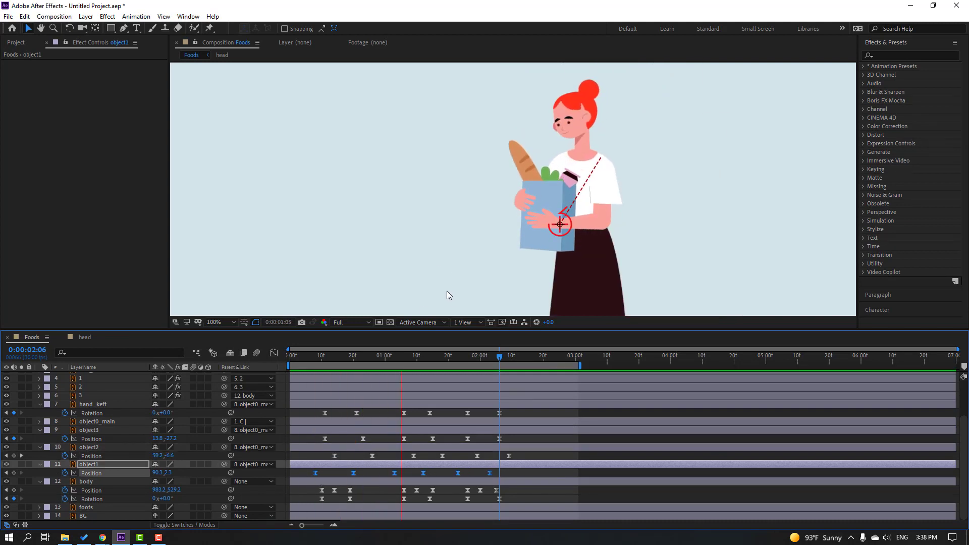
left_click(218, 322)
left_click(221, 345)
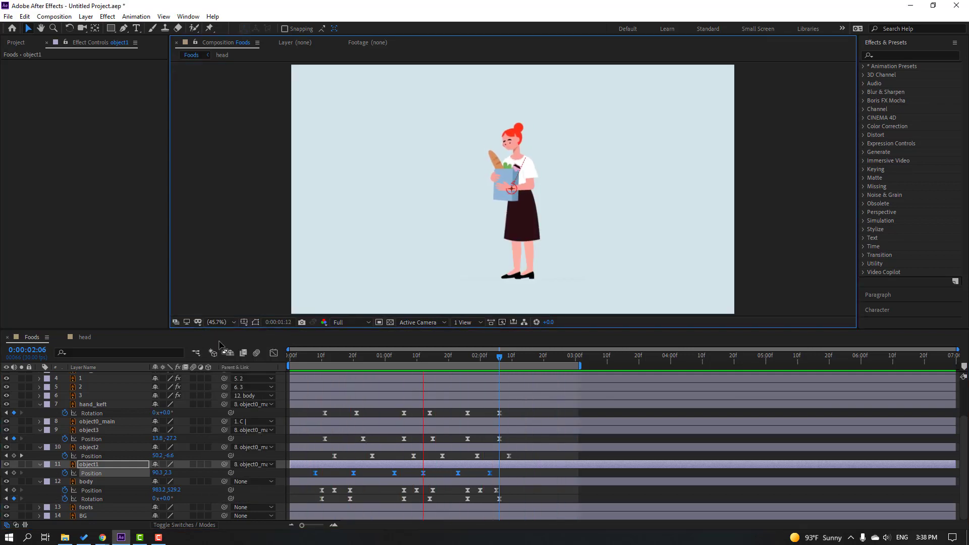